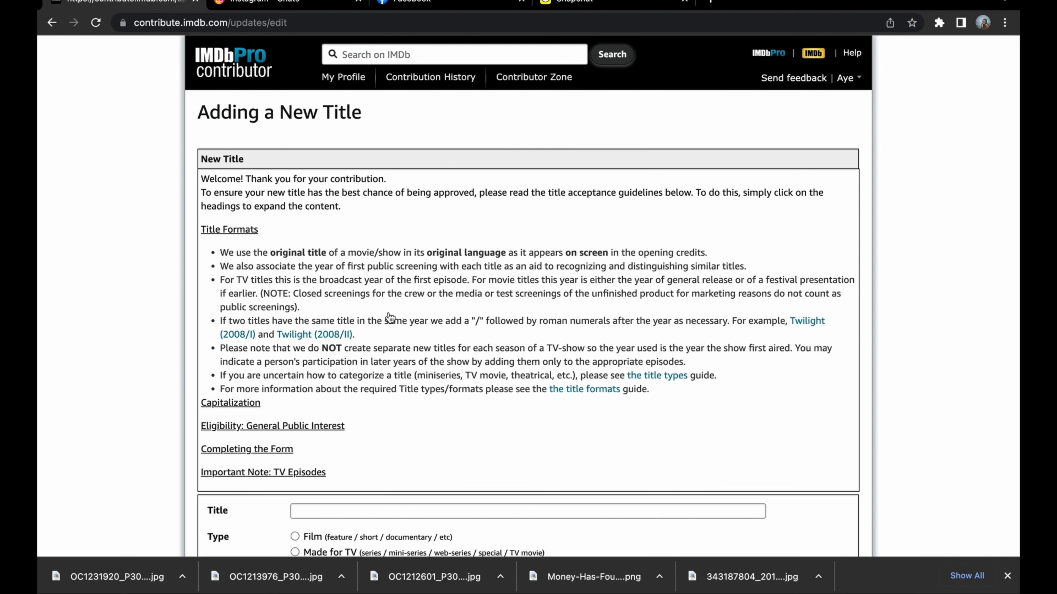
# Enter "Shwin Lan Kar Sate Chan Thar Kya Say" as the name of the new title.
pyautogui.scroll(-2, 483, 317)
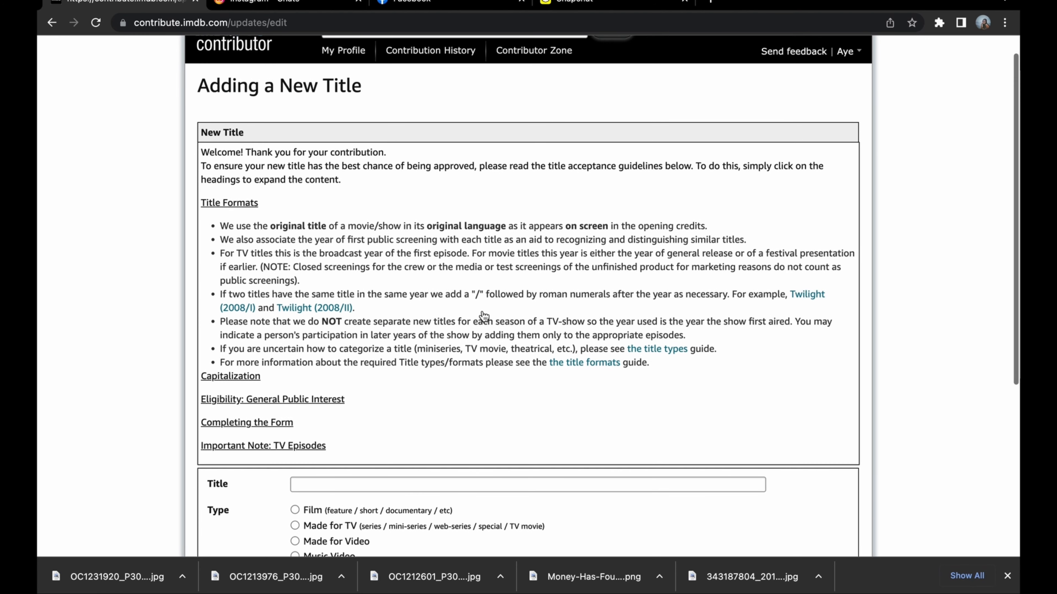
pyautogui.scroll(-5, 484, 316)
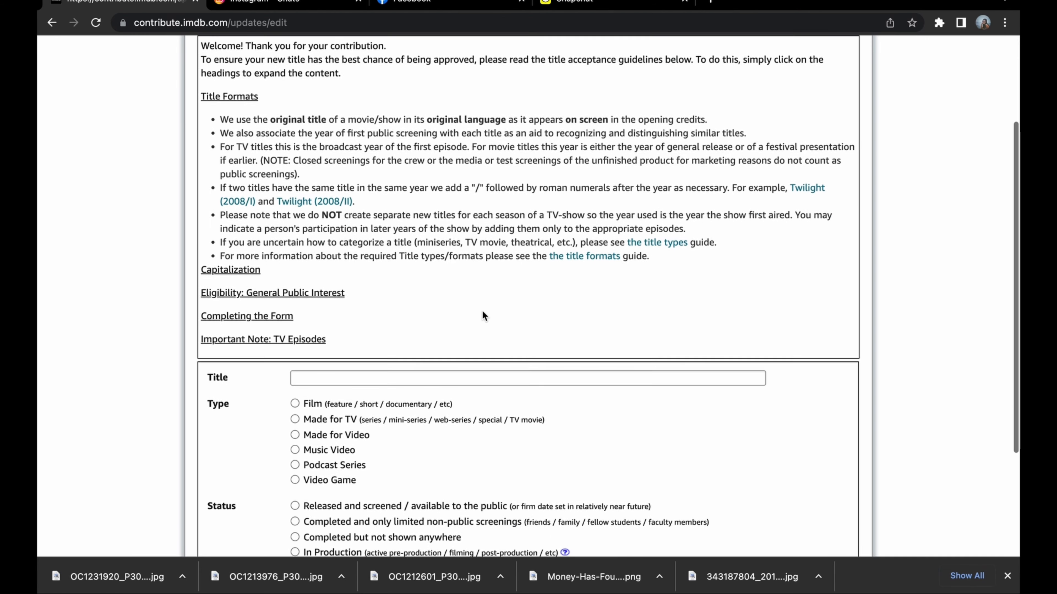
pyautogui.scroll(-4, 482, 317)
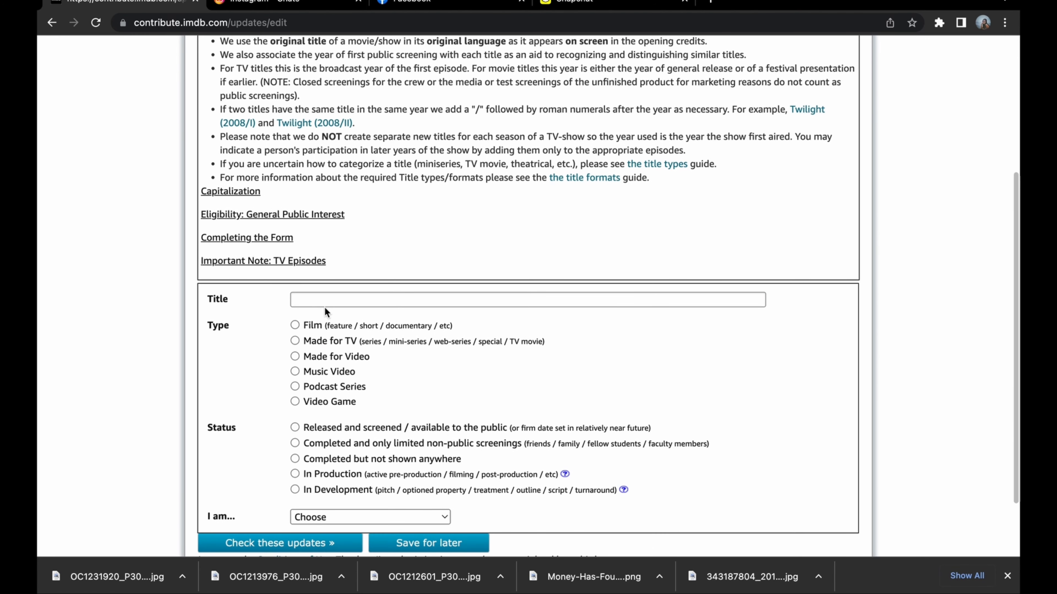
pyautogui.click(331, 301)
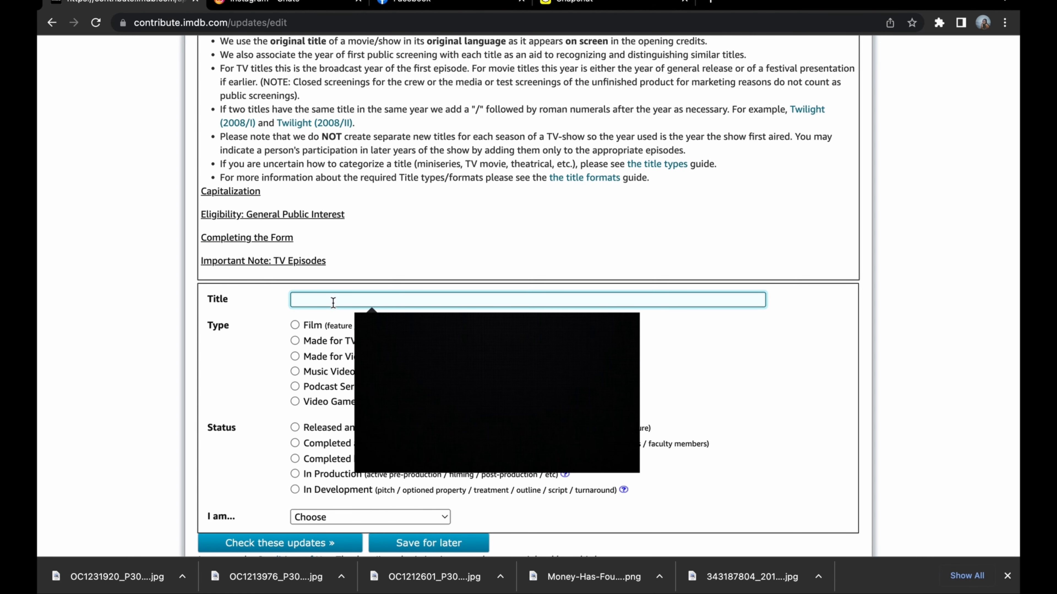
pyautogui.write('s')
pyautogui.press('BackSpace')
pyautogui.write('Shwi')
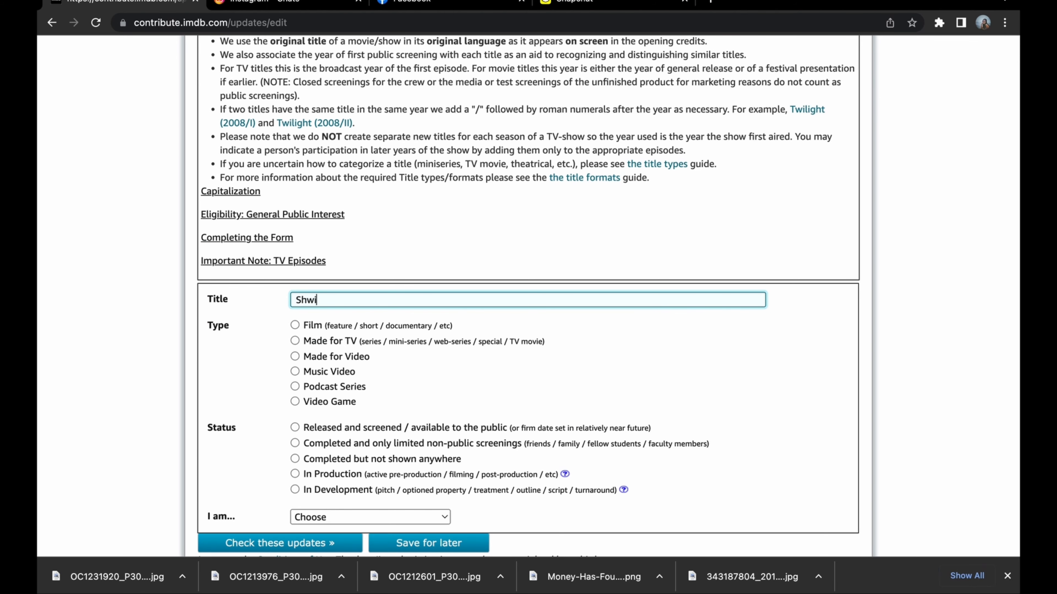
pyautogui.write('n Lan Kar Sat e Chan Thar ')
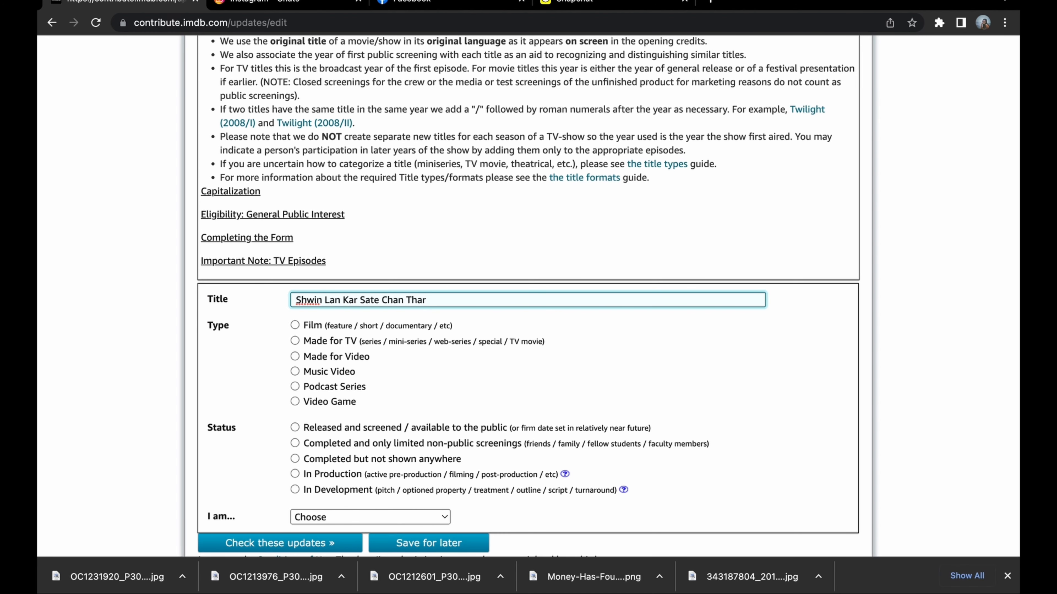
pyautogui.write('Kya Say')
# Set the title's type to Music Video and its status to Released and screened / available to the public.
pyautogui.scroll(-1, 454, 362)
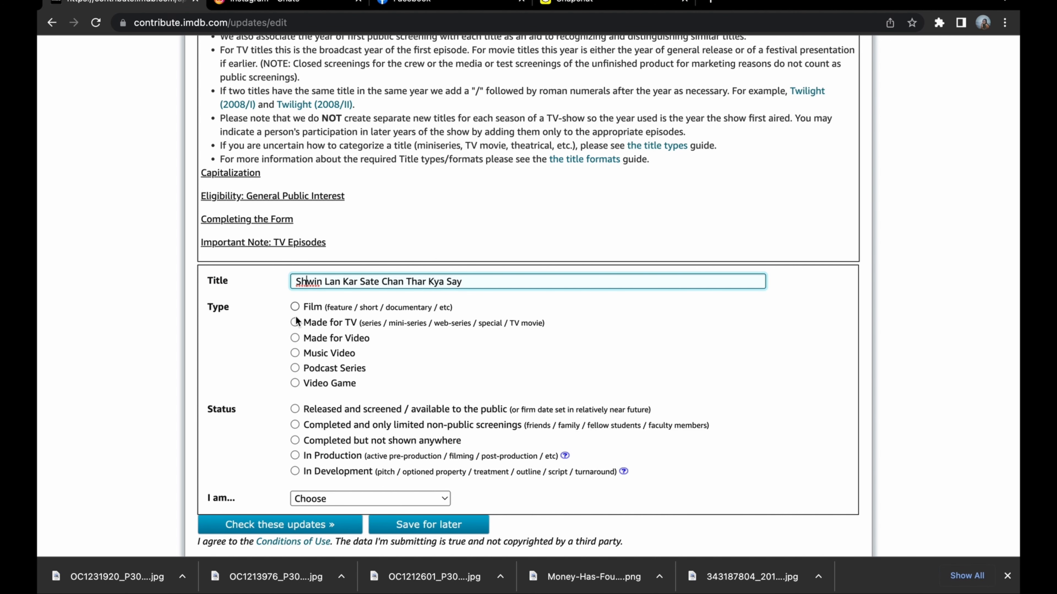
pyautogui.click(295, 353)
pyautogui.scroll(-2, 375, 370)
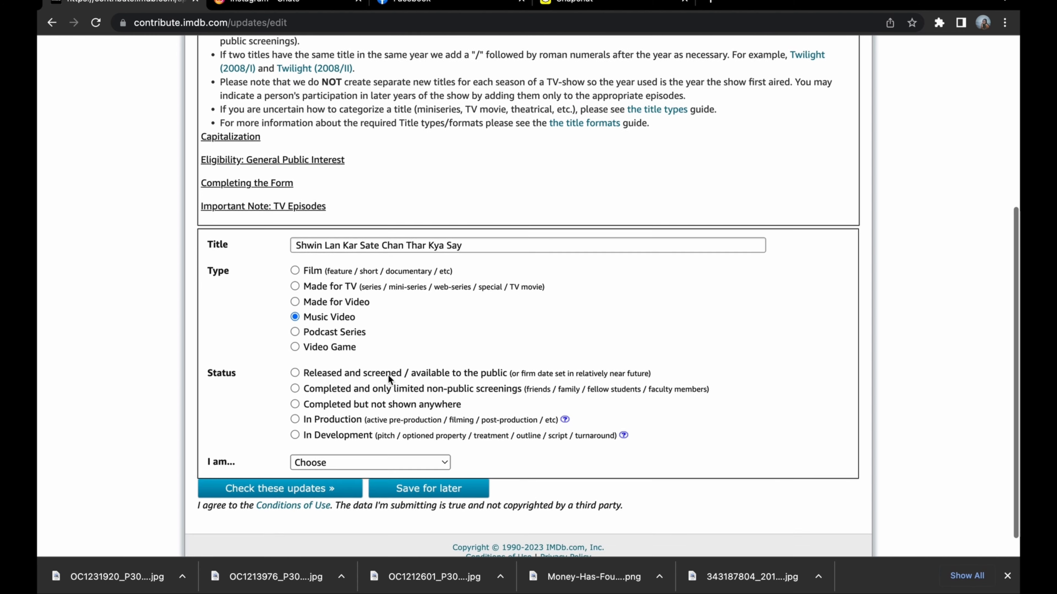
pyautogui.scroll(-1, 388, 375)
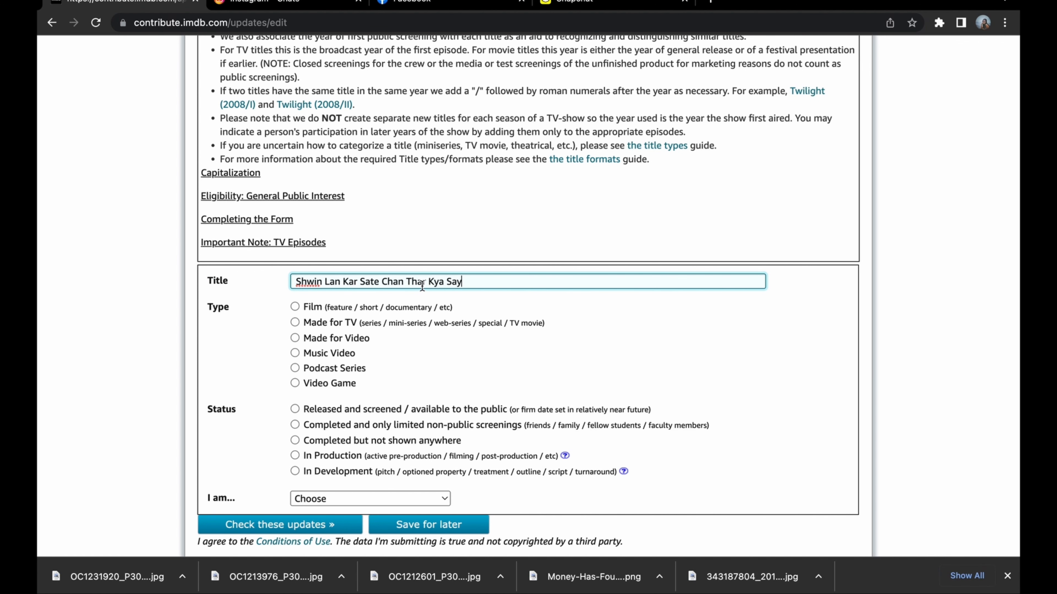
pyautogui.click(307, 281)
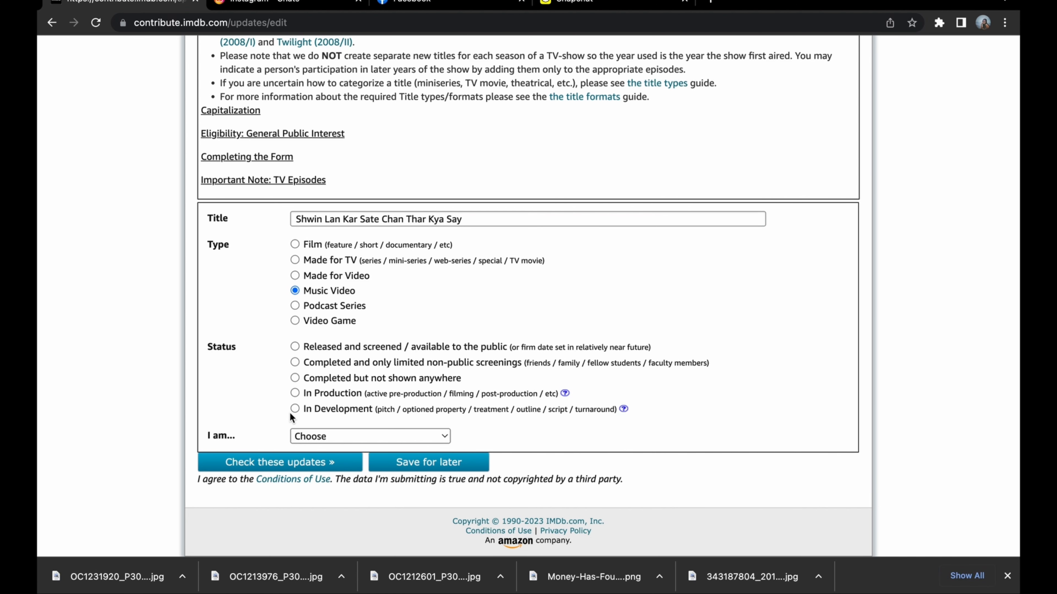
pyautogui.click(295, 348)
# Declare the contributor's role as producer/director/writer and submit the entries for checking.
pyautogui.click(317, 437)
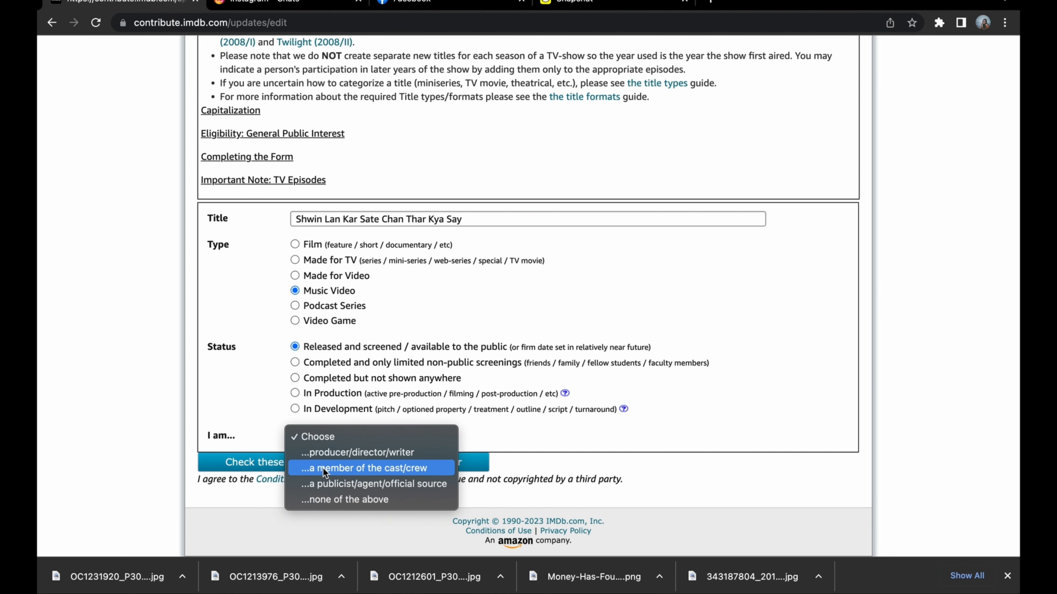
pyautogui.click(323, 451)
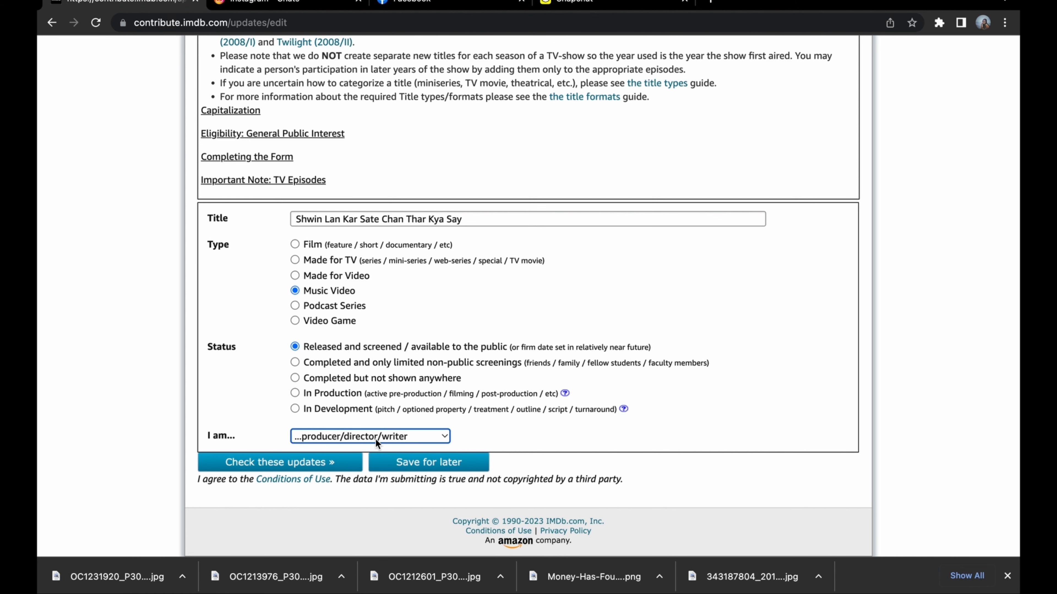
pyautogui.click(317, 463)
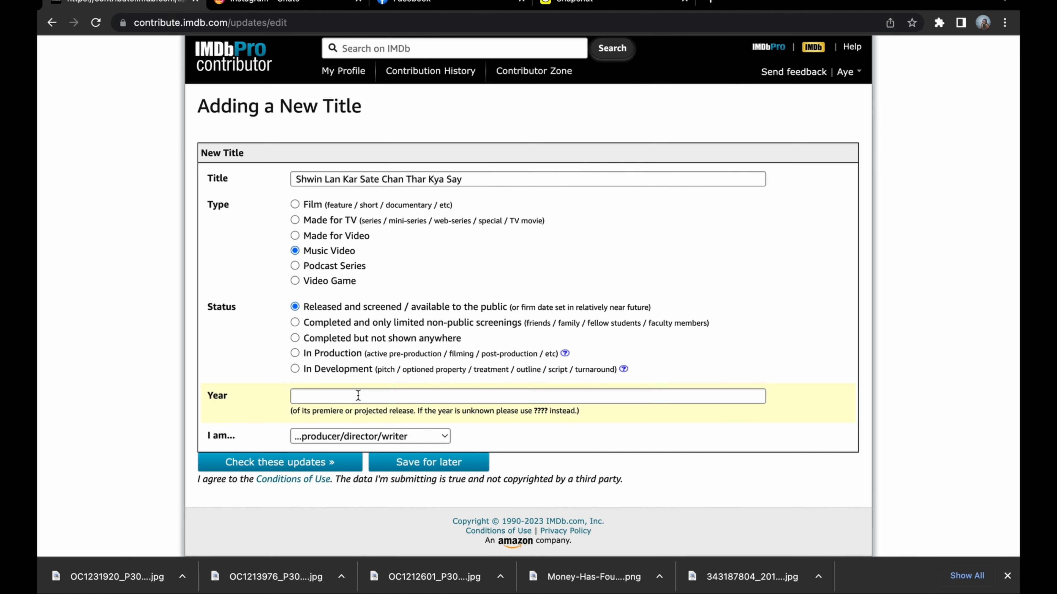
# Enter 2022 as the year of the title and check the updates again.
pyautogui.click(357, 395)
pyautogui.click(387, 425)
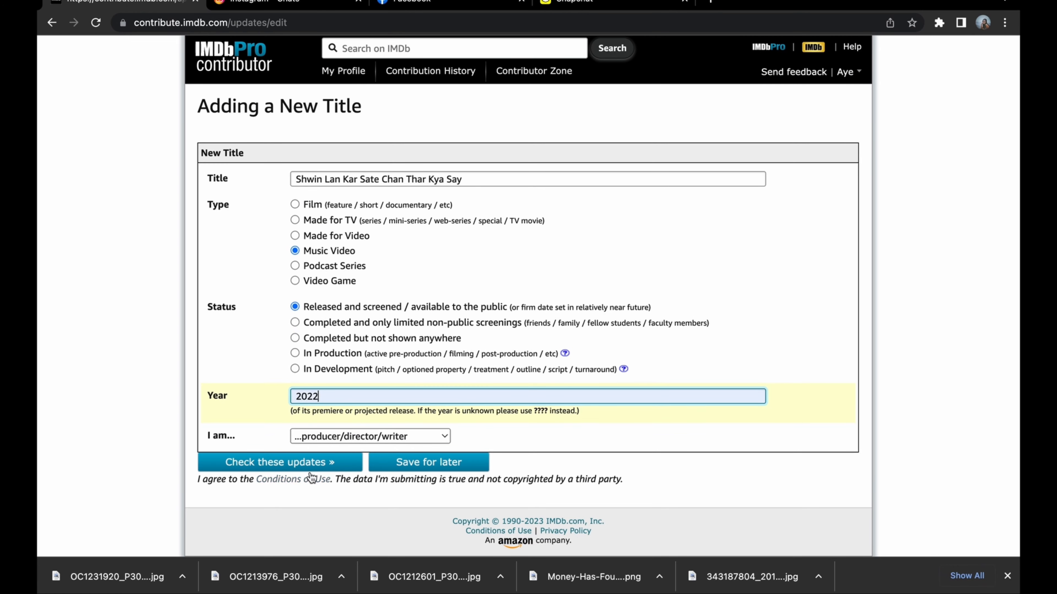
pyautogui.click(315, 501)
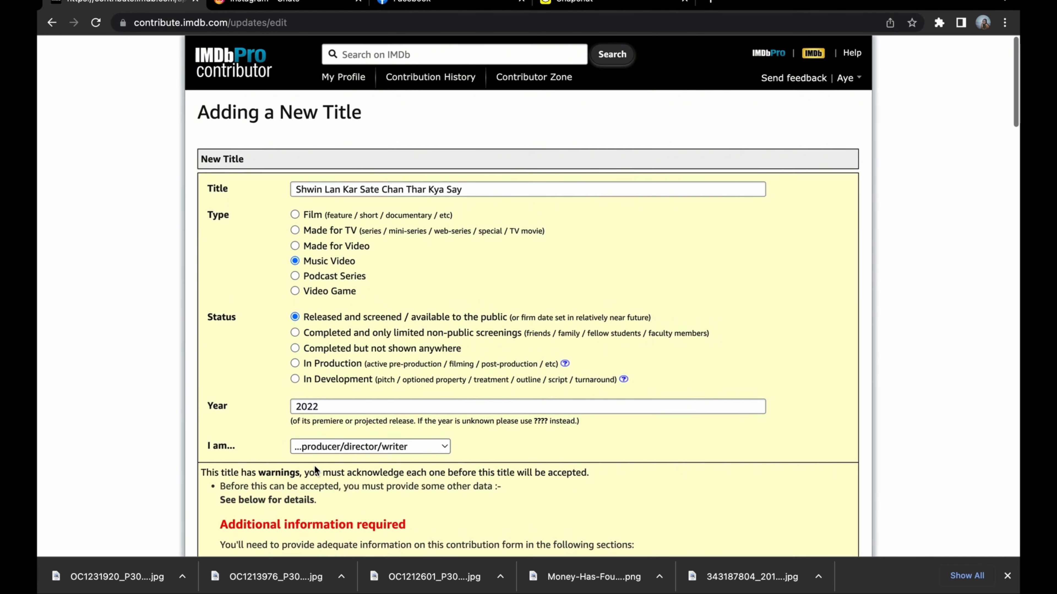
# Set the country of the first release date in the mandatory information to Burma.
pyautogui.scroll(-4, 399, 465)
pyautogui.scroll(-2, 407, 467)
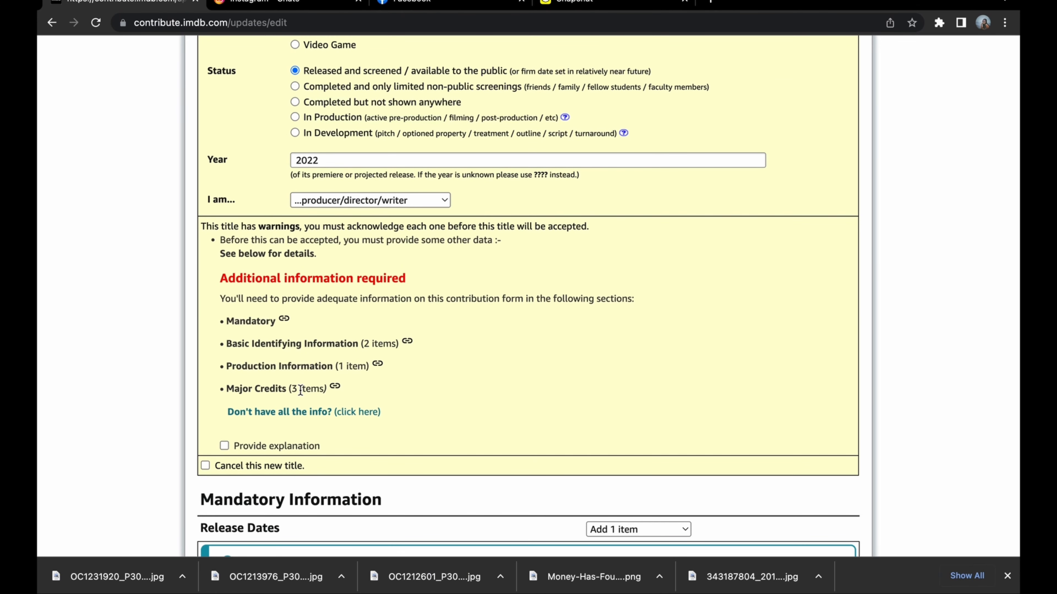
pyautogui.scroll(-1, 318, 273)
pyautogui.scroll(-1, 319, 273)
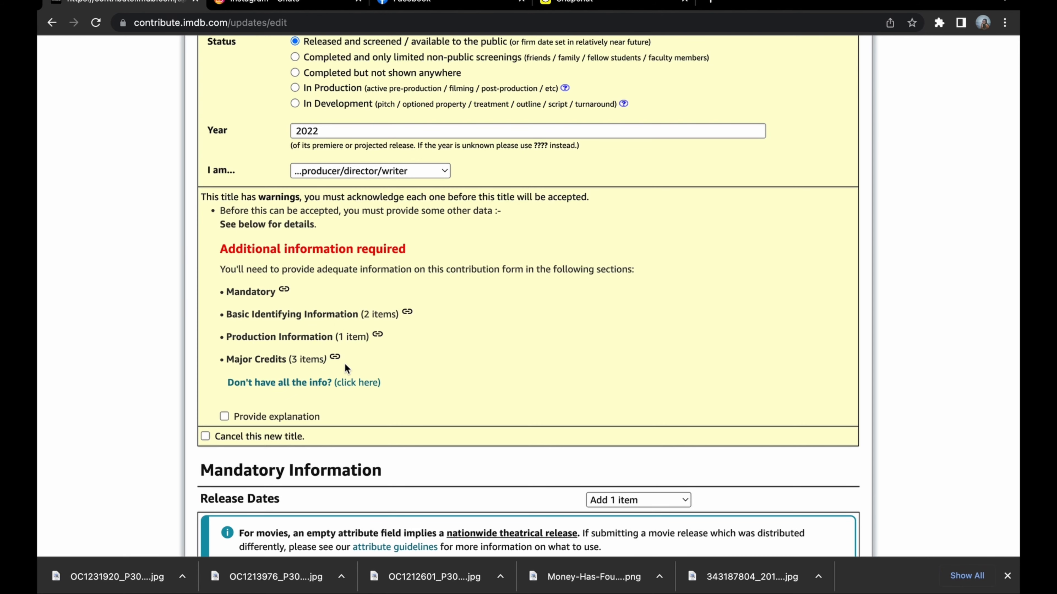
pyautogui.scroll(-2, 345, 368)
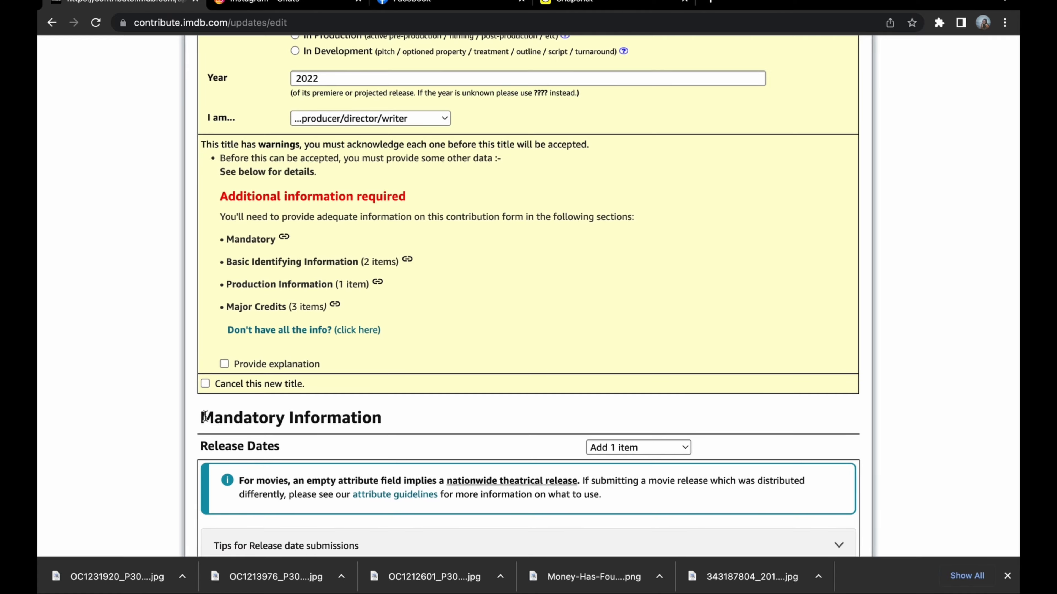
pyautogui.scroll(-5, 671, 306)
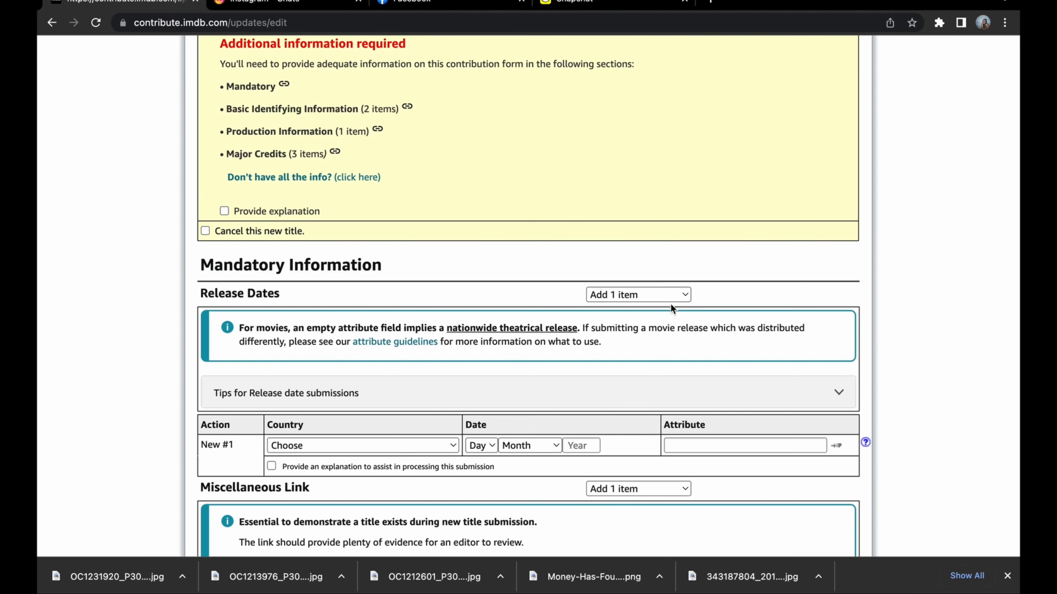
pyautogui.scroll(-1, 332, 398)
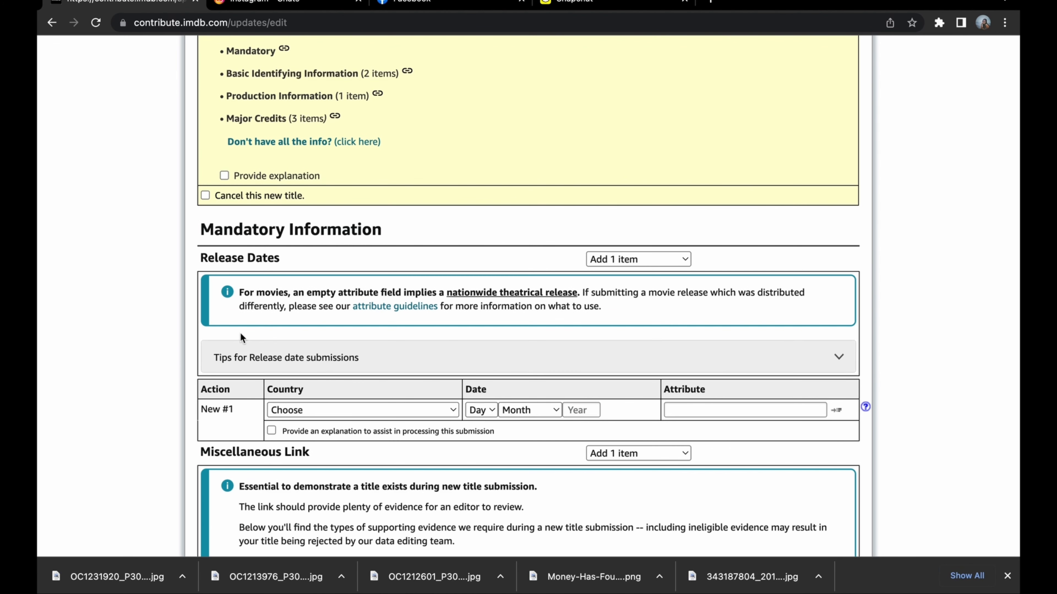
pyautogui.click(300, 411)
pyautogui.scroll(-4, 323, 473)
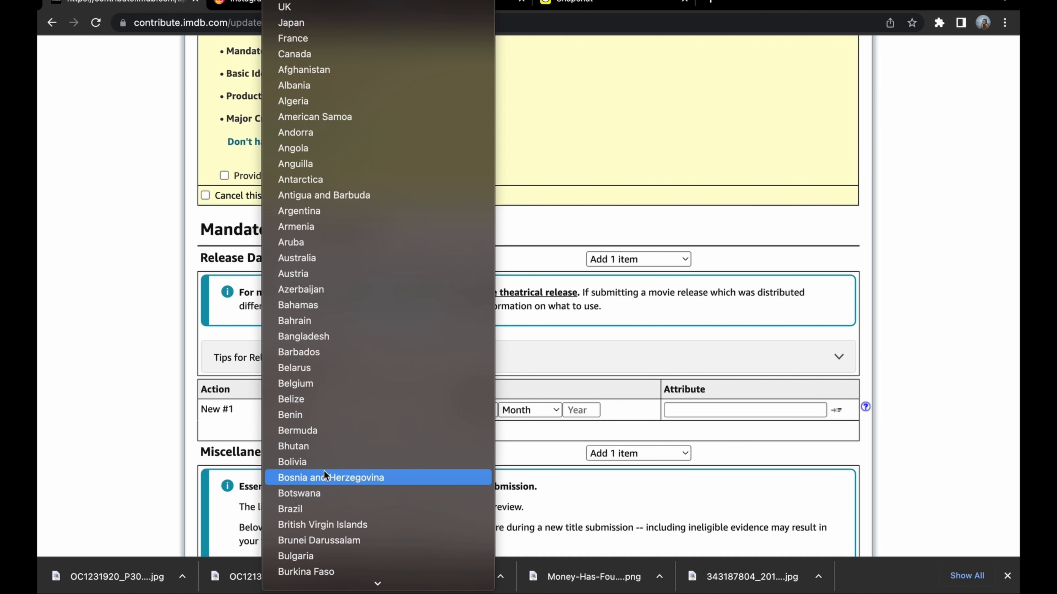
pyautogui.scroll(-3, 311, 504)
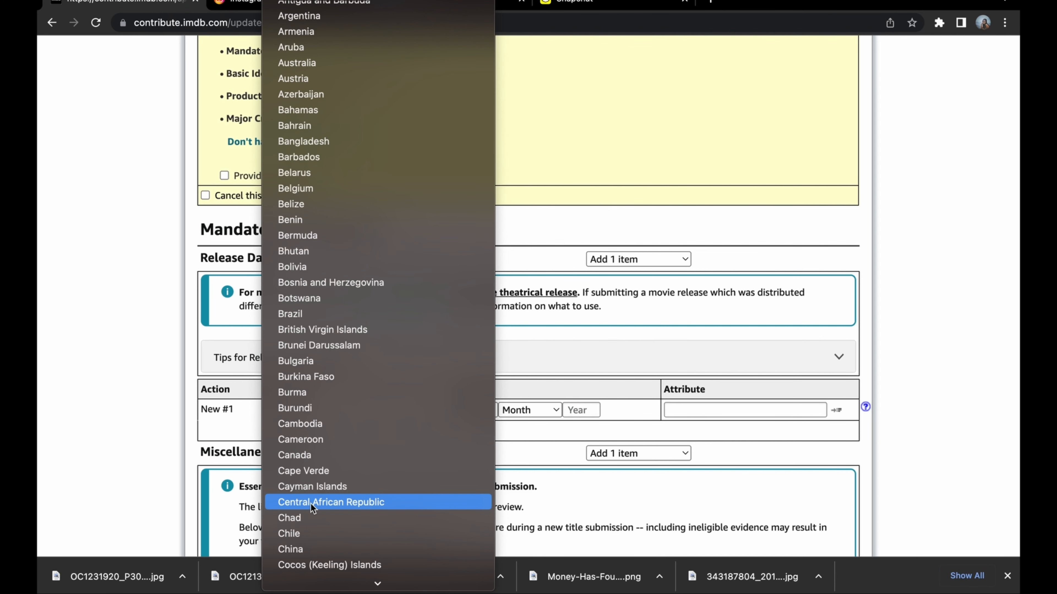
pyautogui.click(323, 393)
# Set the date of the Burma release to 4 April 2022.
pyautogui.scroll(-2, 386, 375)
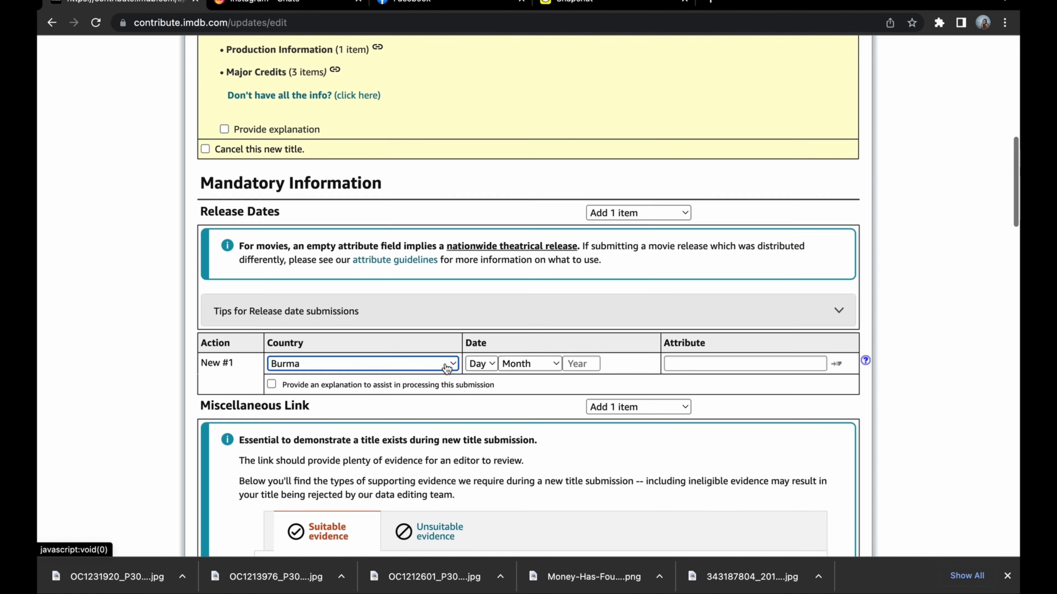
pyautogui.click(577, 362)
pyautogui.write('2022')
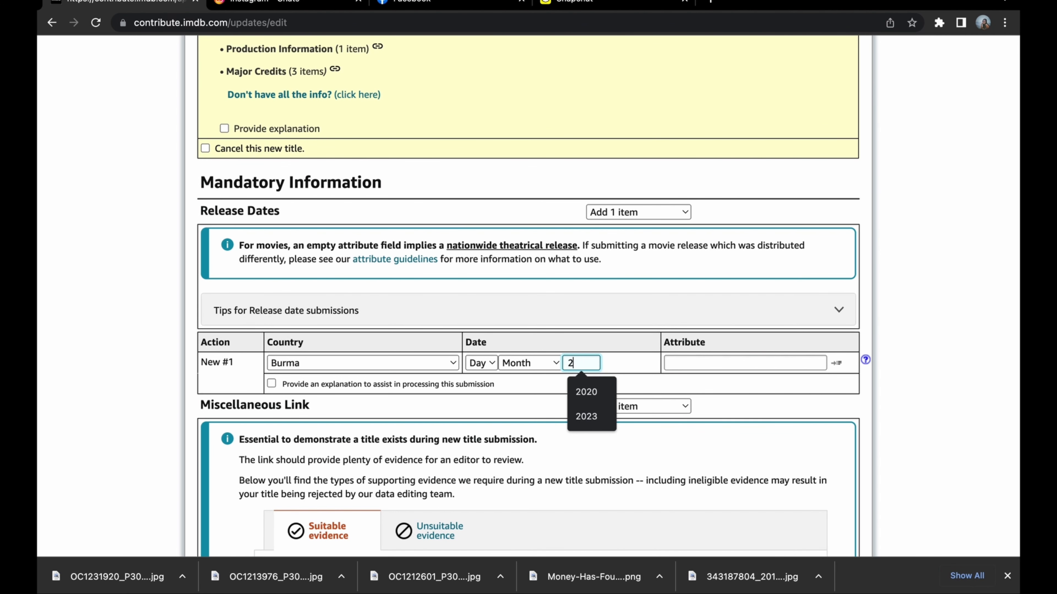
pyautogui.click(536, 365)
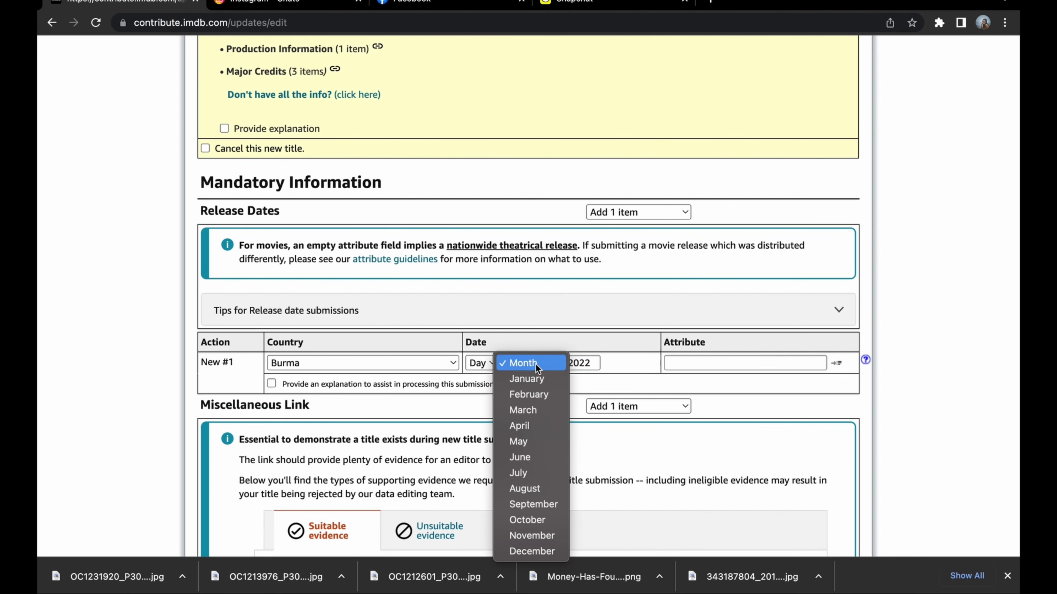
pyautogui.click(531, 425)
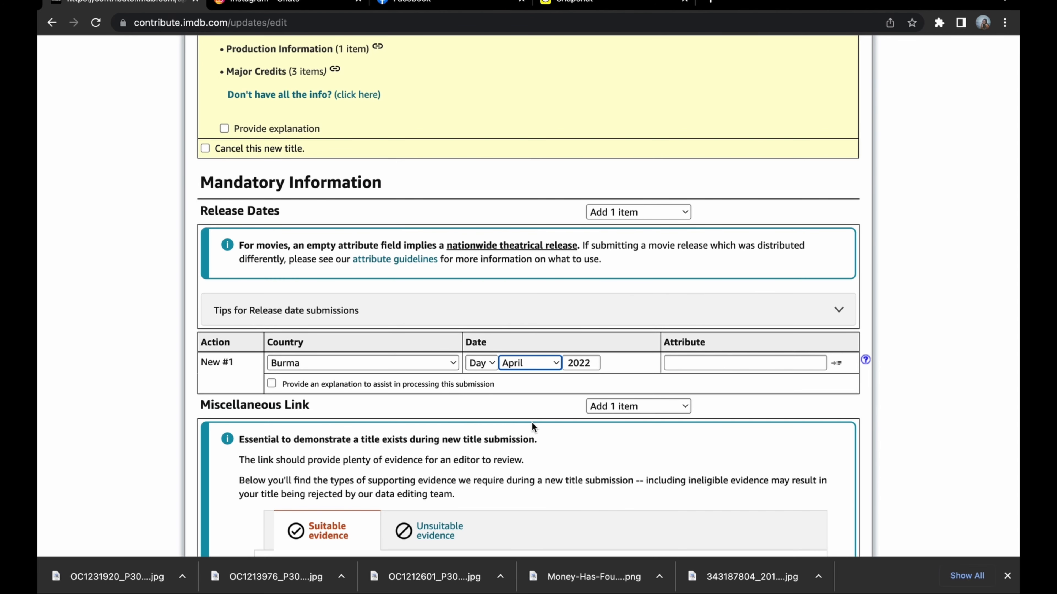
pyautogui.click(483, 363)
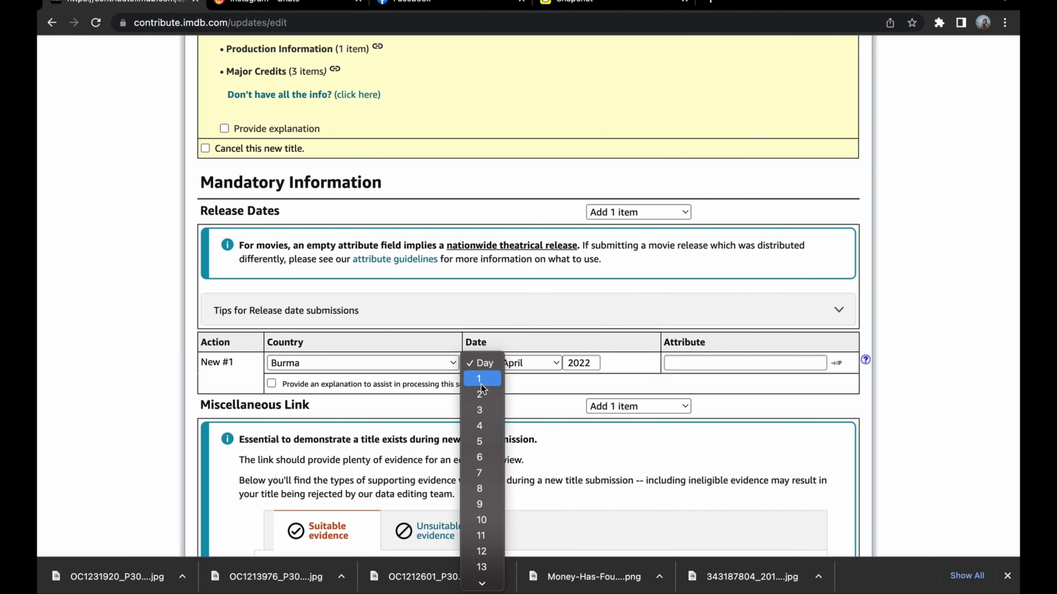
pyautogui.click(482, 424)
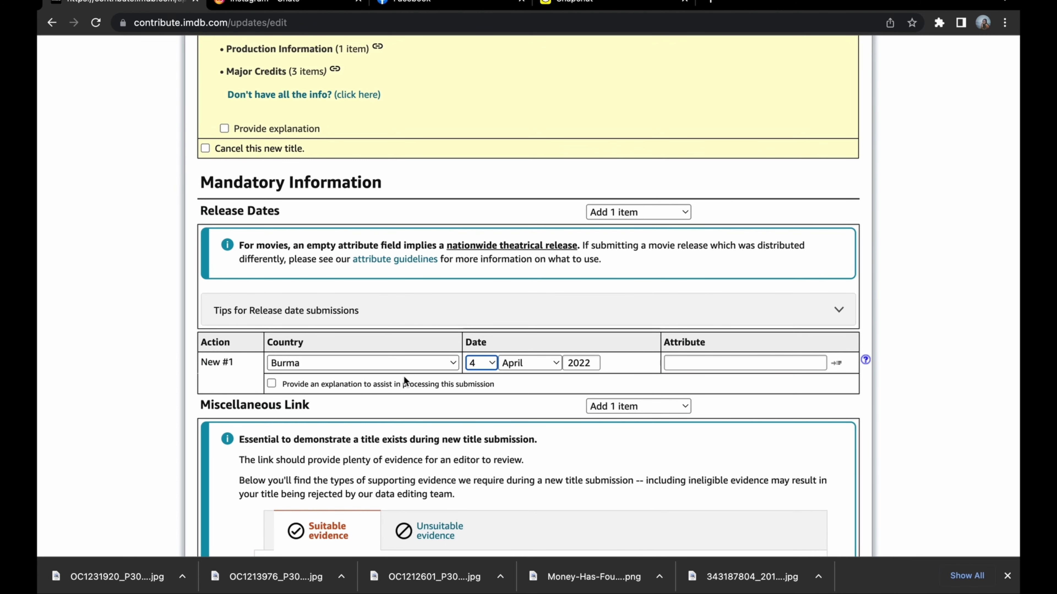
pyautogui.scroll(-5, 490, 402)
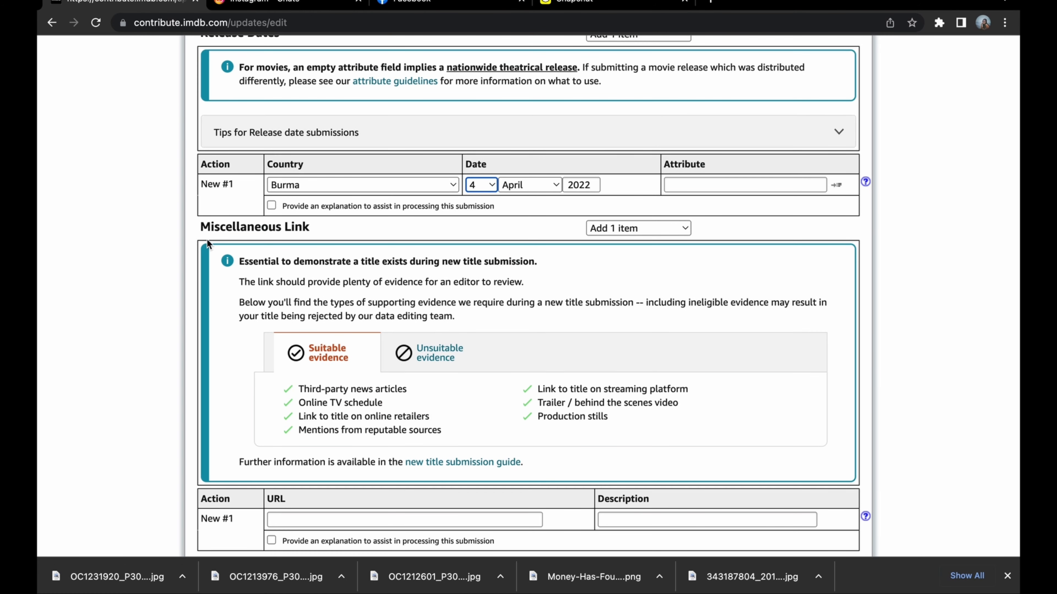
pyautogui.click(197, 227)
pyautogui.scroll(-5, 351, 252)
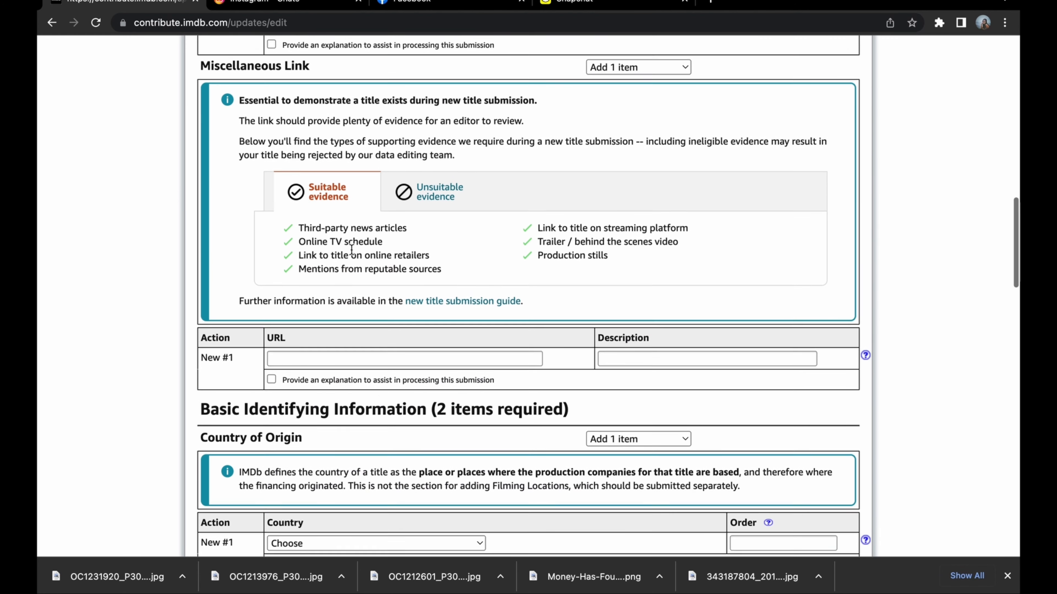
pyautogui.click(453, 339)
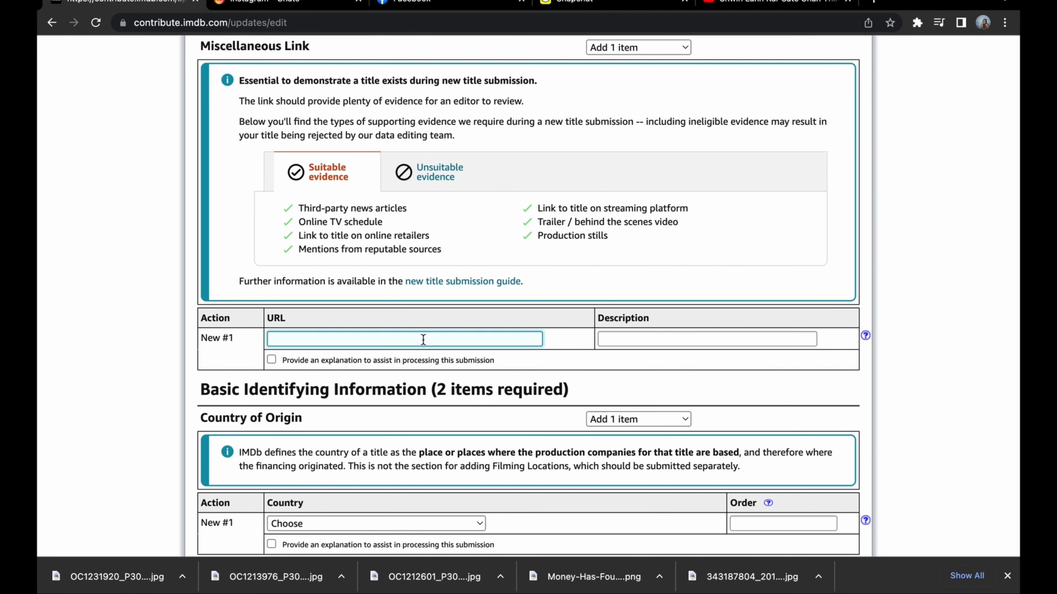
pyautogui.write('https://www.youtube.com/watch?v=TU0iNnOD4os')
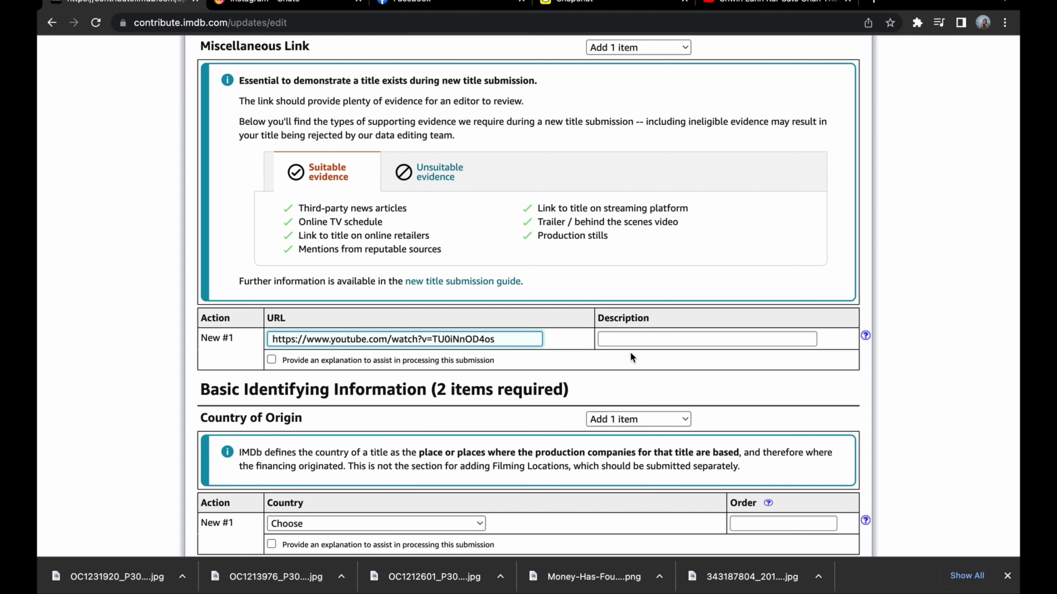
# Describe the miscellaneous link as "Official Youtube Video".
pyautogui.click(636, 340)
pyautogui.write('Yout')
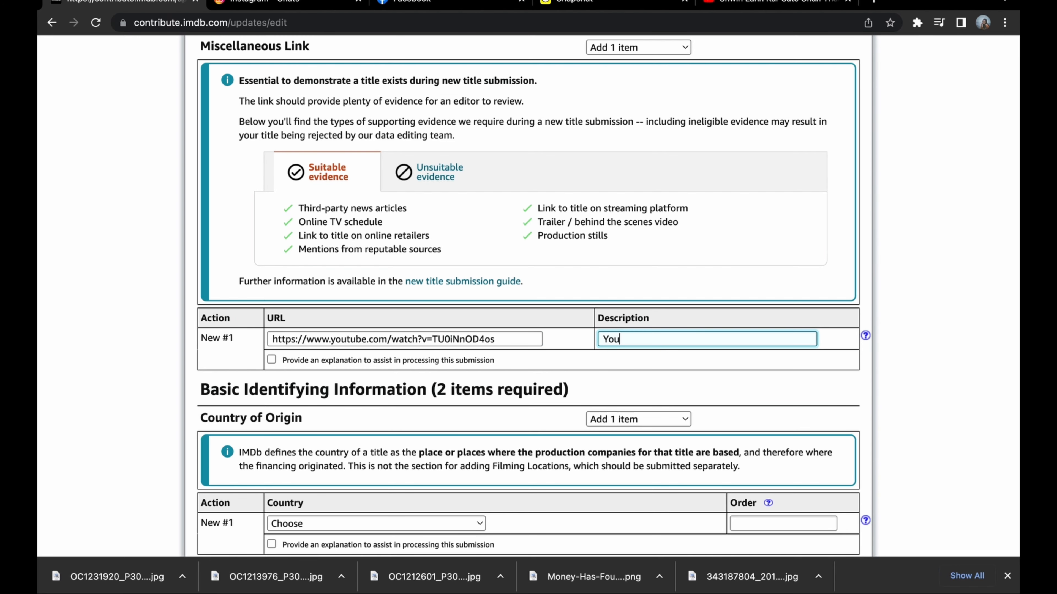
pyautogui.press('BackSpace')
pyautogui.write('ube ')
pyautogui.write('Chann')
pyautogui.write('el')
pyautogui.press('BackSpace')
pyautogui.press('BackSpace')
pyautogui.press('BackSpace')
pyautogui.press('BackSpace')
pyautogui.press('BackSpace')
pyautogui.press('BackSpace')
pyautogui.press('BackSpace')
pyautogui.press('BackSpace')
pyautogui.write('Video')
pyautogui.click(604, 338)
pyautogui.write('Official')
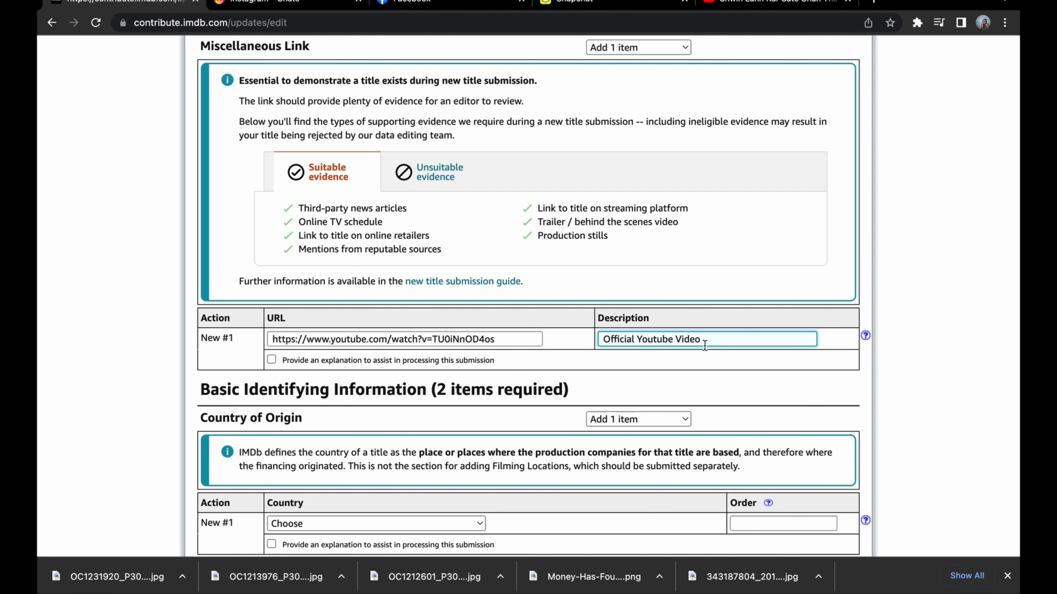
pyautogui.scroll(-2, 540, 403)
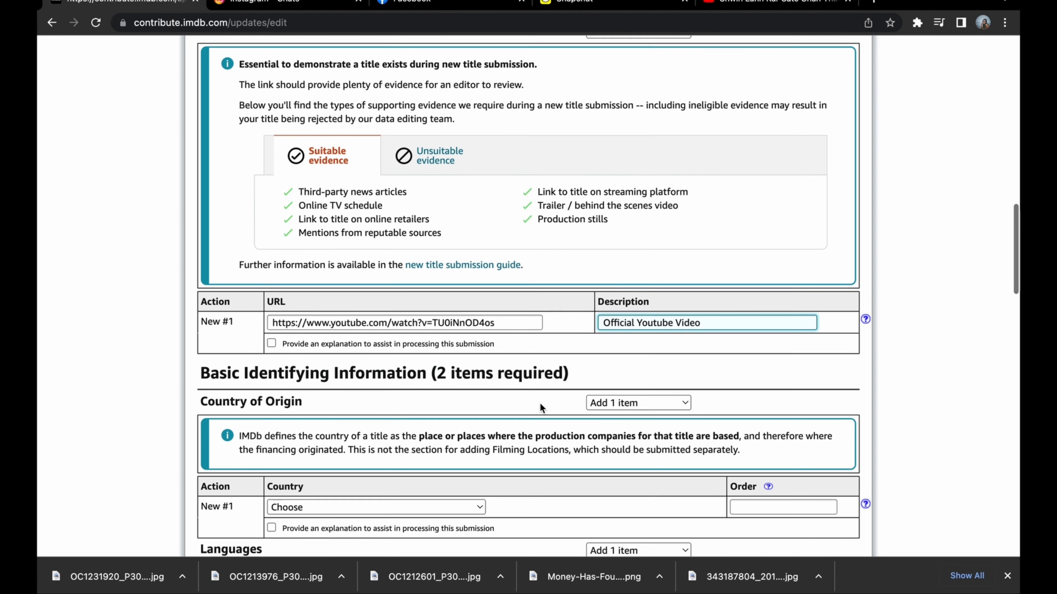
# Set the country of origin in the basic identifying information to Burma.
pyautogui.scroll(-2, 448, 405)
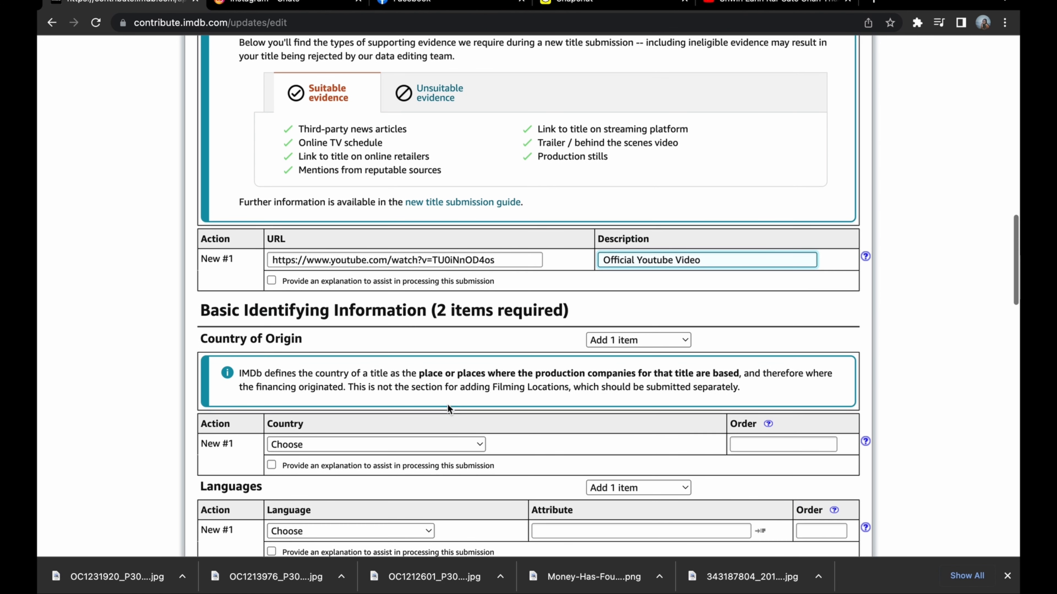
pyautogui.scroll(-3, 448, 406)
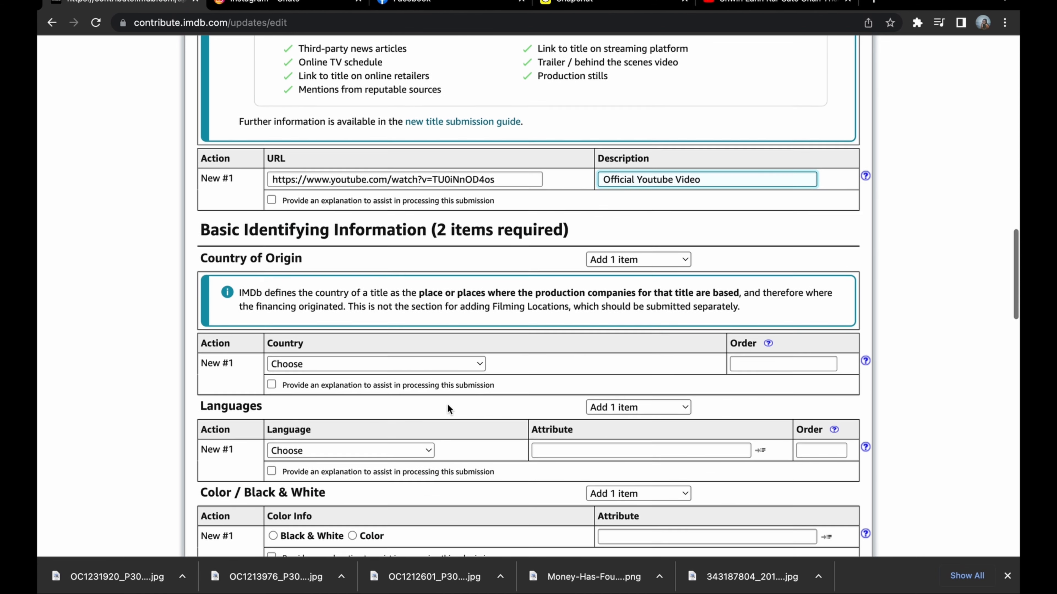
pyautogui.moveTo(199, 228); pyautogui.dragTo(532, 230)
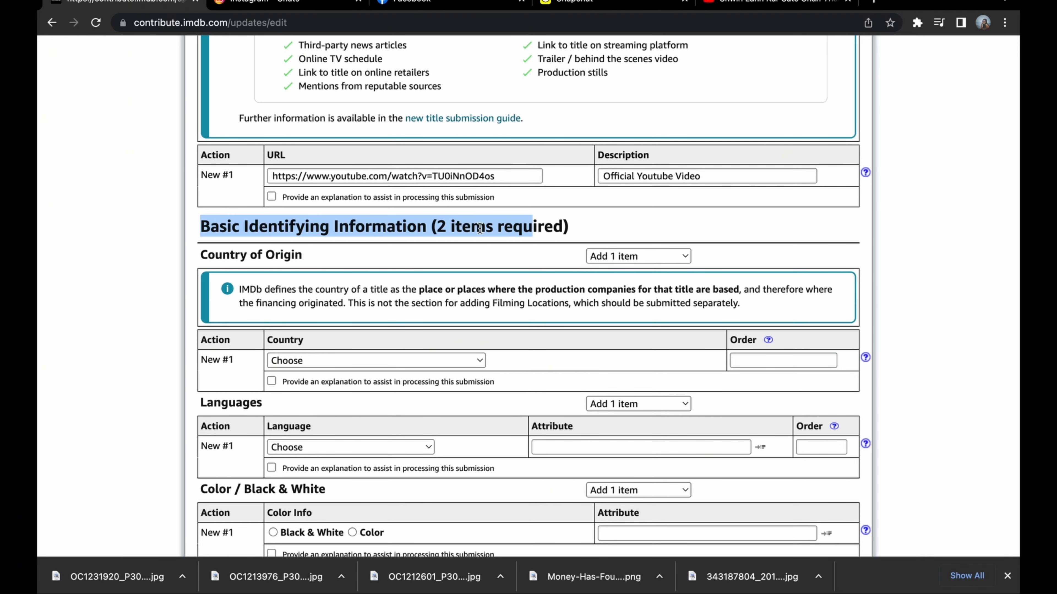
pyautogui.scroll(-1, 358, 294)
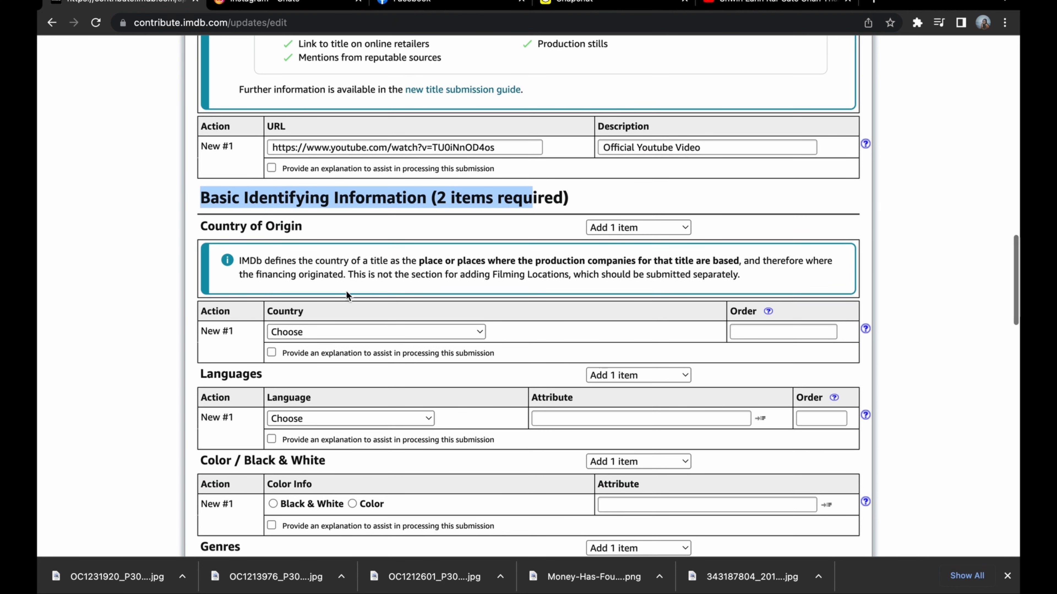
pyautogui.click(322, 333)
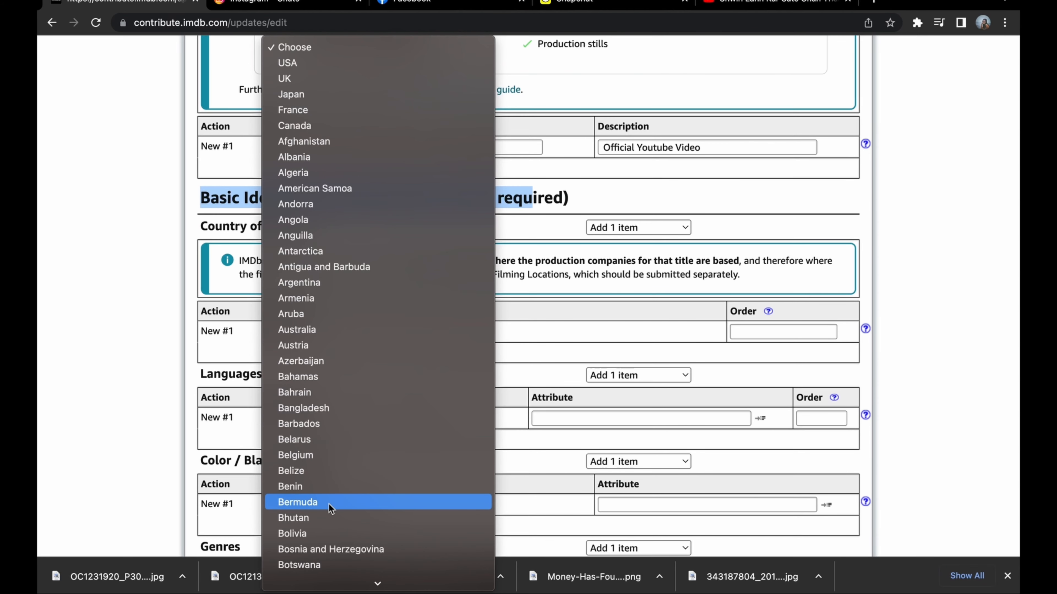
pyautogui.scroll(-6, 329, 499)
pyautogui.click(349, 410)
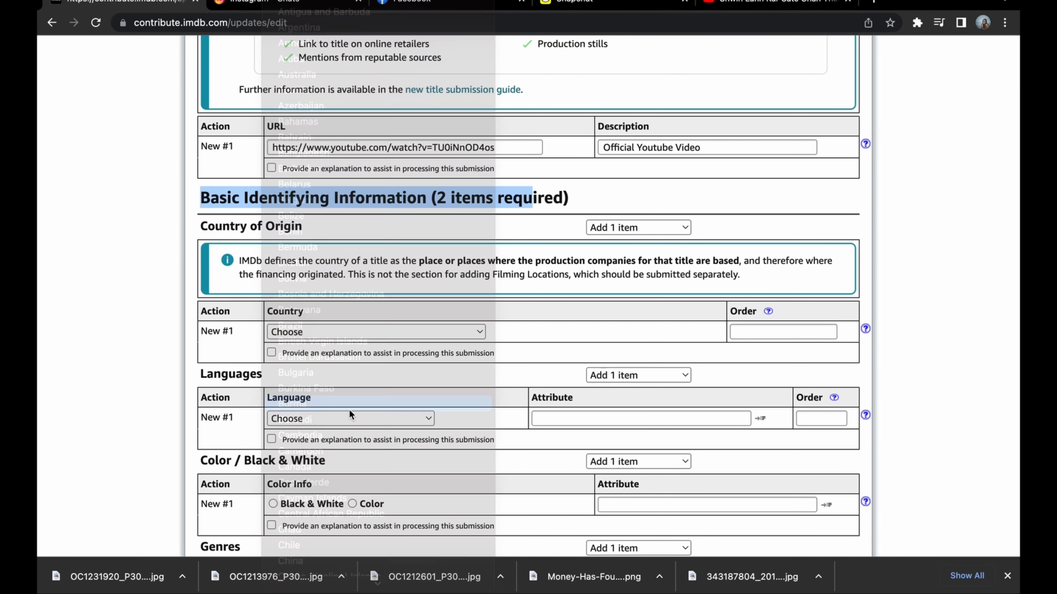
# Set the title's language to Burmese.
pyautogui.scroll(-1, 338, 317)
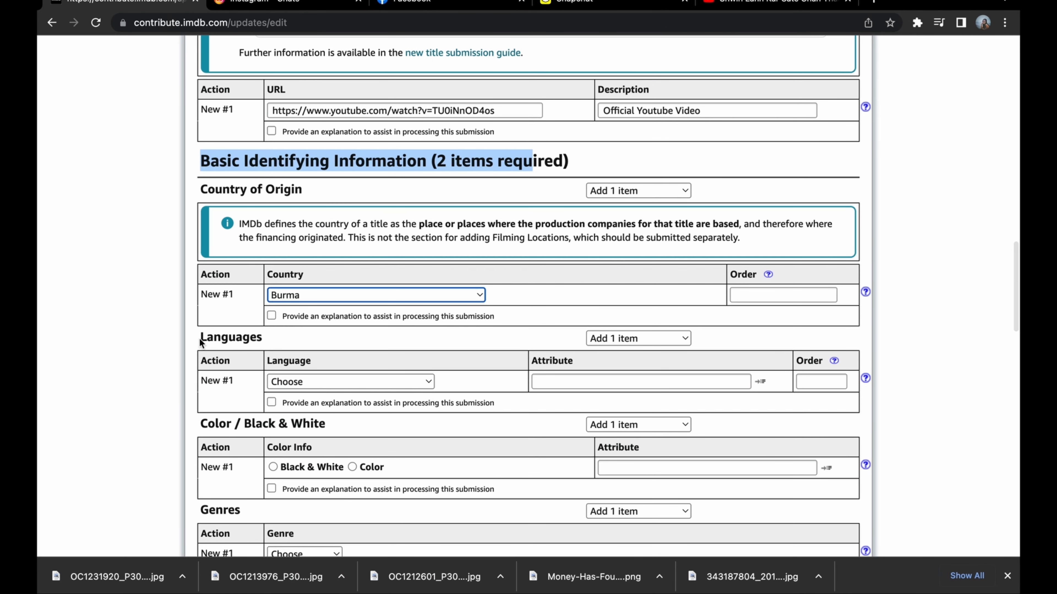
pyautogui.click(347, 385)
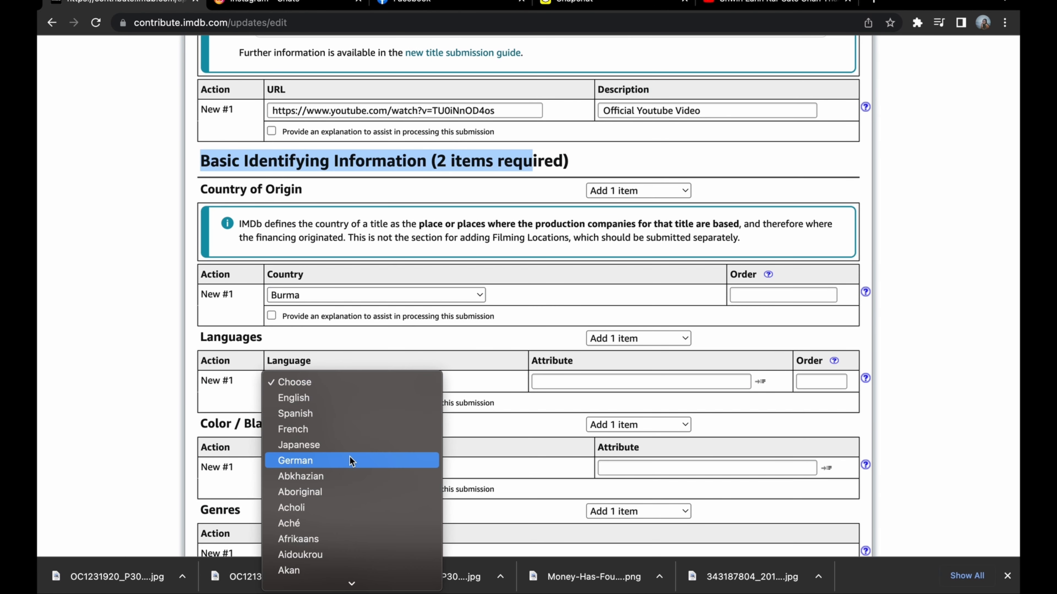
pyautogui.scroll(-10, 349, 456)
pyautogui.scroll(-5, 349, 456)
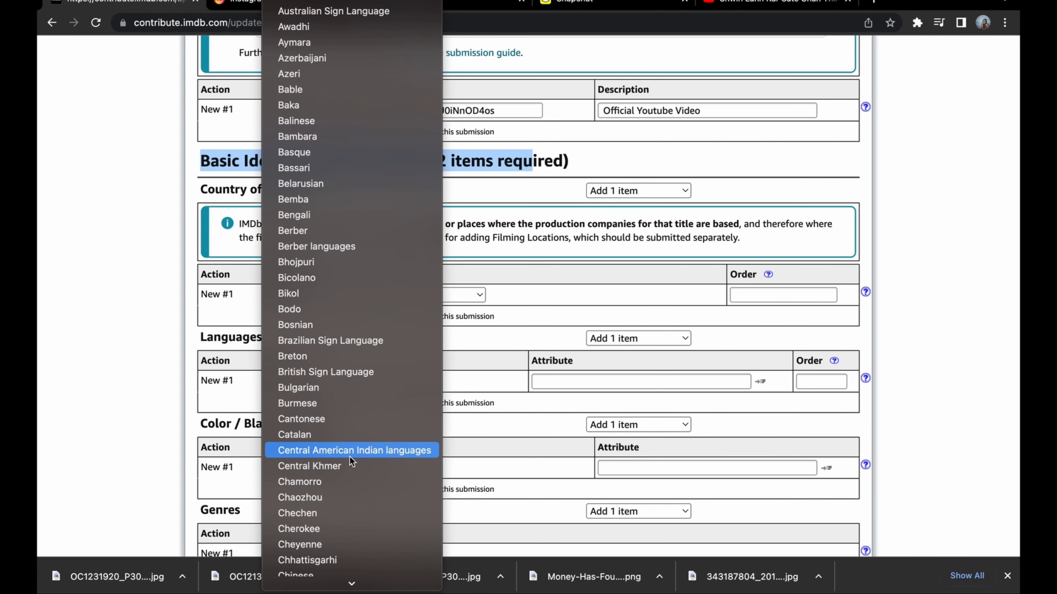
pyautogui.click(349, 407)
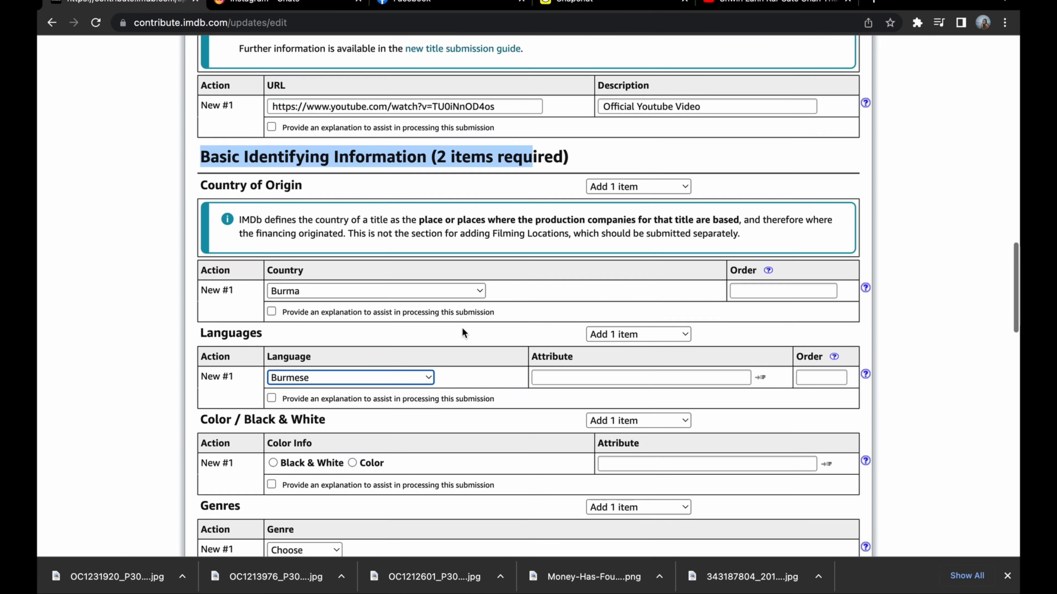
# Mark the title as Color in the color information and set its genre to Music.
pyautogui.scroll(-3, 461, 328)
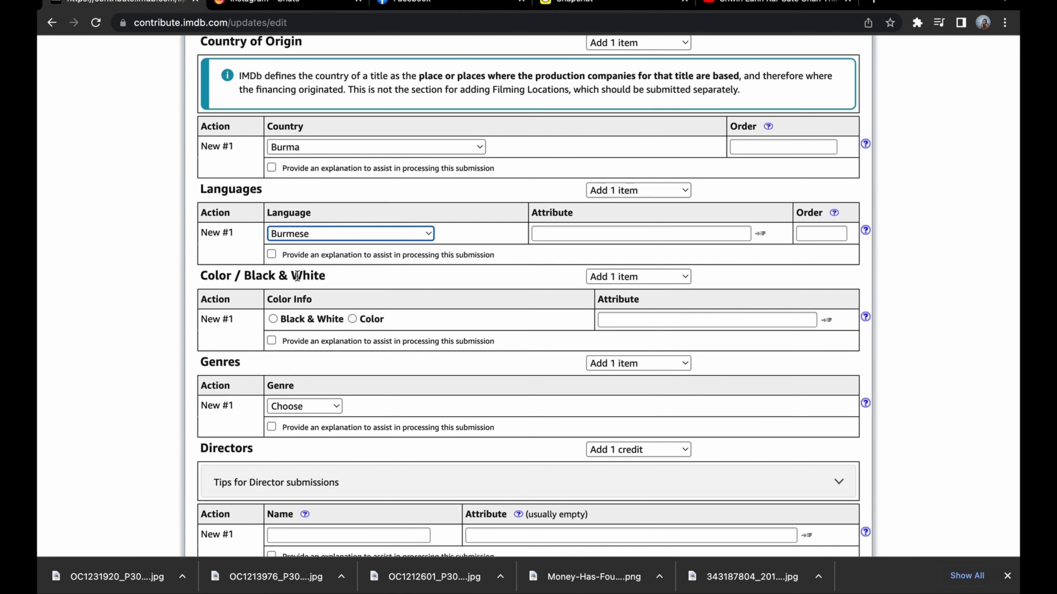
pyautogui.click(353, 318)
pyautogui.scroll(-1, 398, 376)
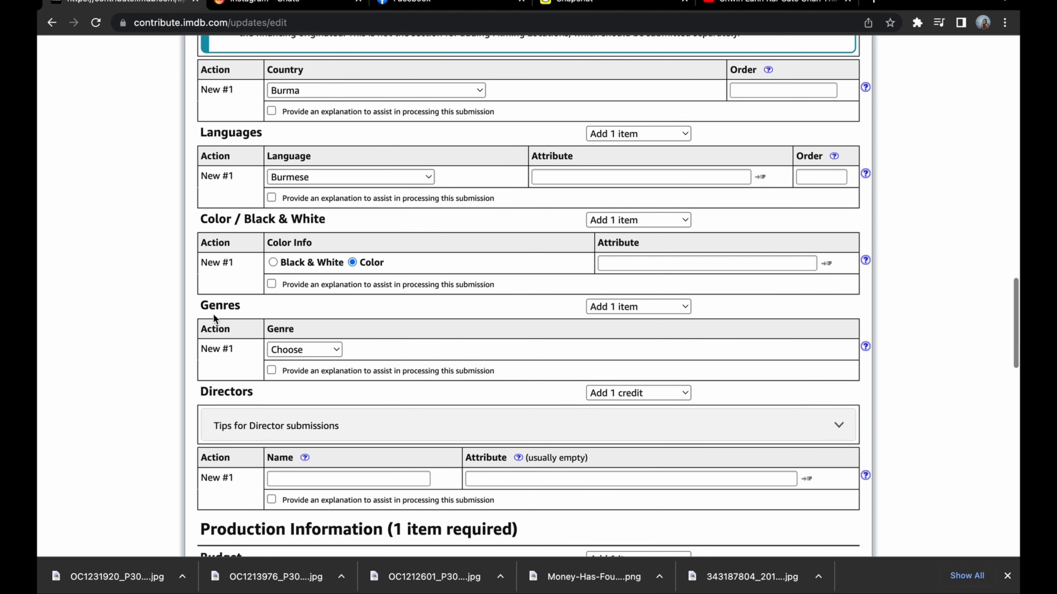
pyautogui.click(324, 348)
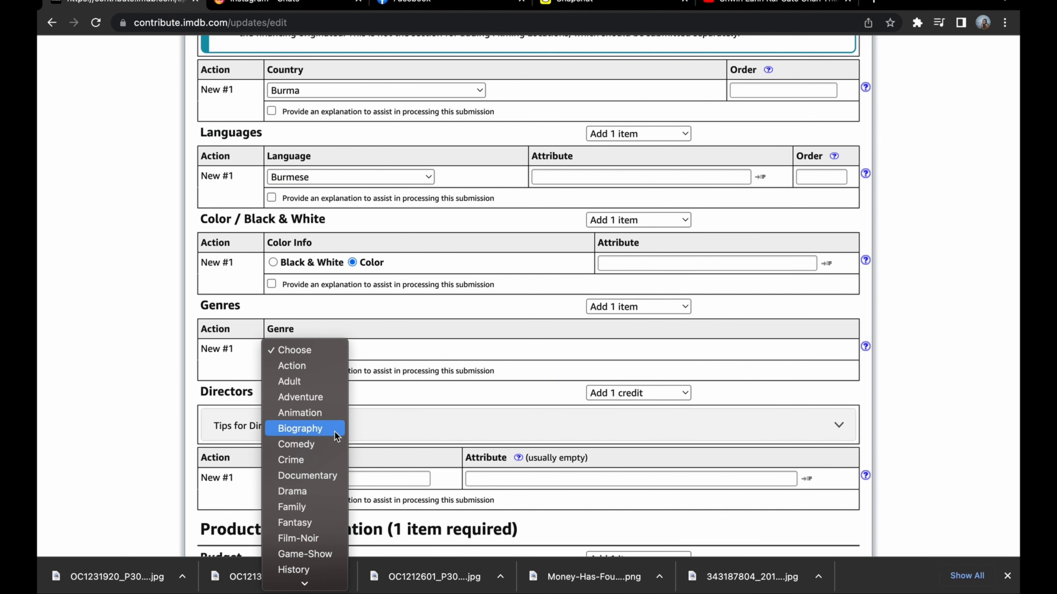
pyautogui.scroll(-4, 335, 441)
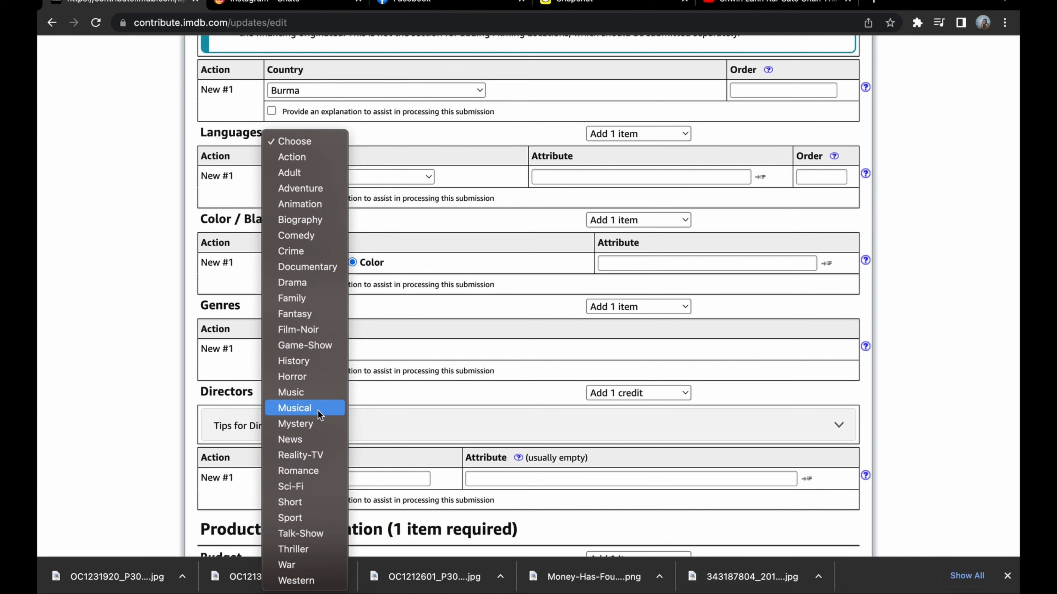
pyautogui.click(318, 395)
# Enter the director's name for the first director credit and choose the matching existing IMDb entry.
pyautogui.scroll(-2, 417, 355)
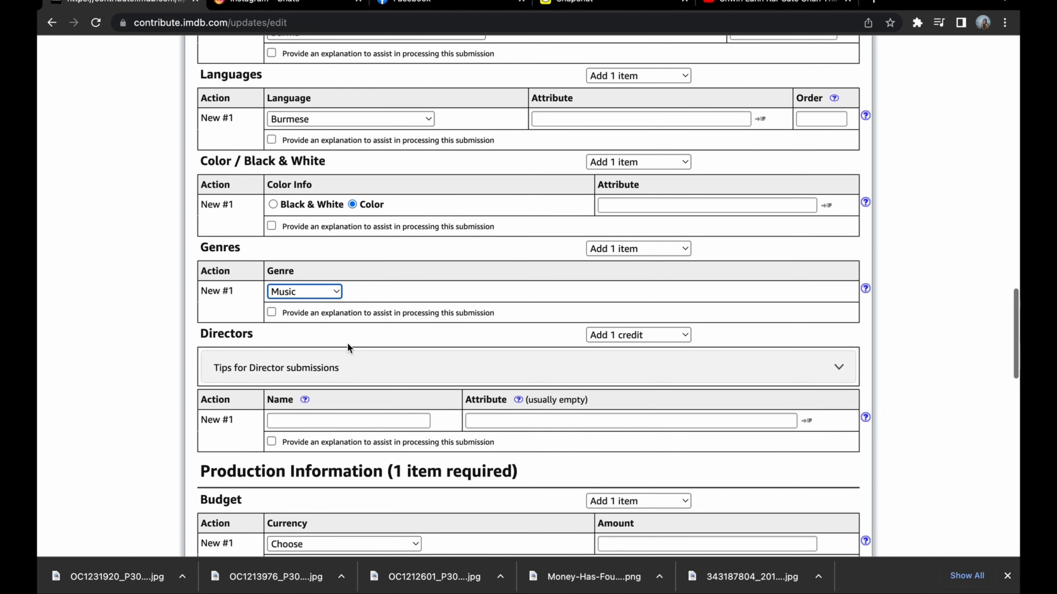
pyautogui.scroll(-2, 380, 361)
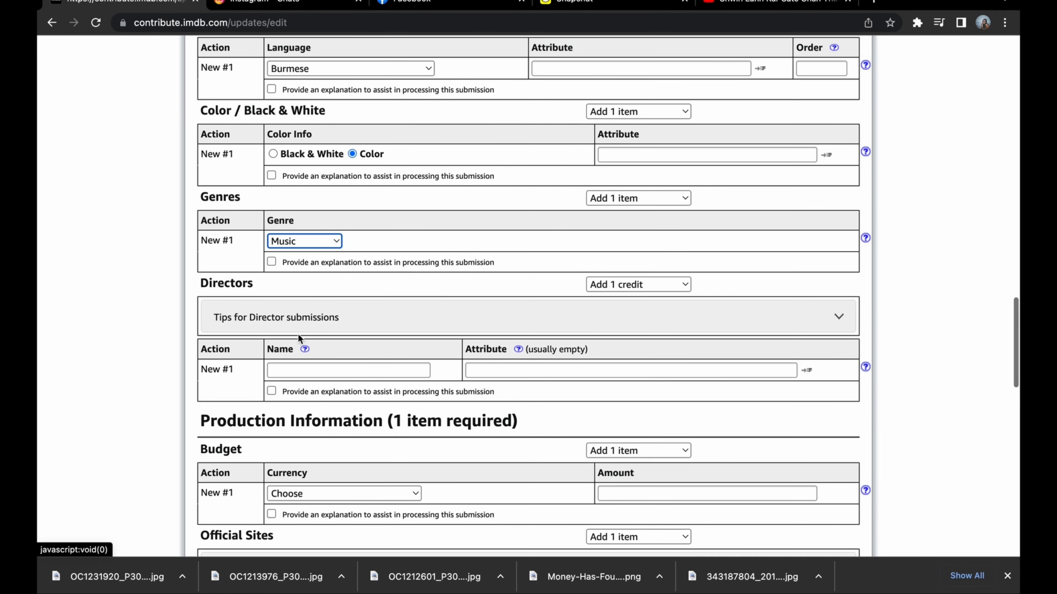
pyautogui.click(299, 369)
pyautogui.write('1 Dwin')
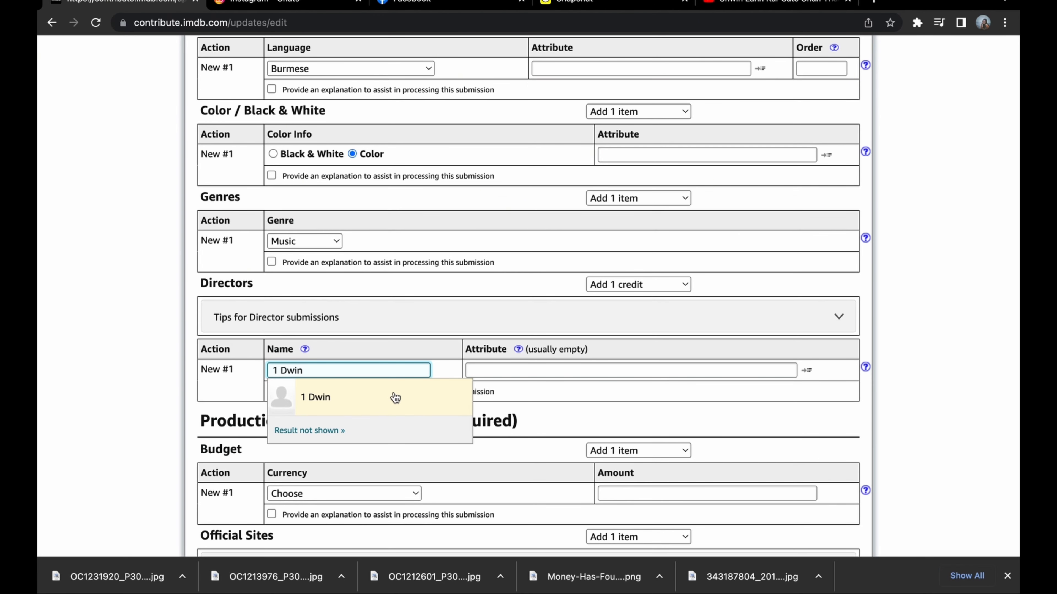
pyautogui.click(394, 398)
# Review which item to supply under Production Information, from budget to production companies, and open the budget's currency choices.
pyautogui.scroll(-3, 416, 387)
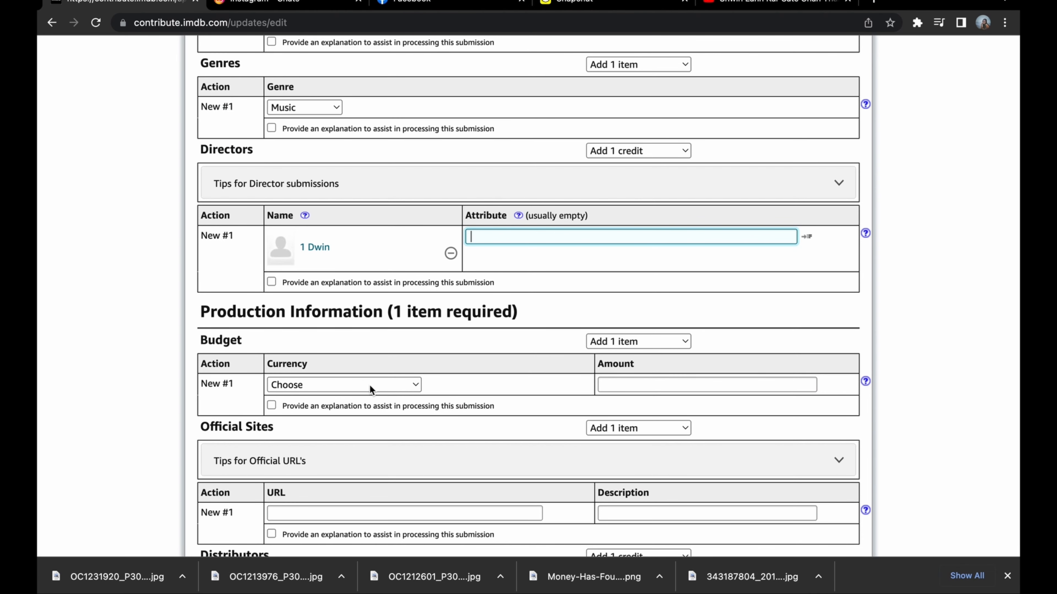
pyautogui.moveTo(200, 311); pyautogui.dragTo(509, 313)
pyautogui.scroll(-2, 474, 363)
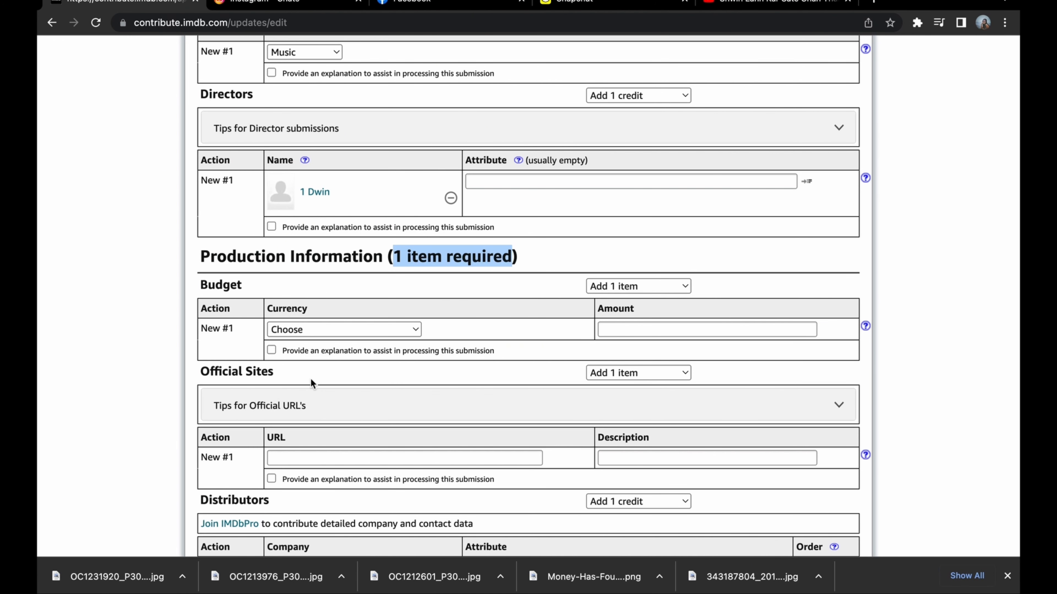
pyautogui.scroll(-2, 264, 430)
pyautogui.scroll(-5, 280, 447)
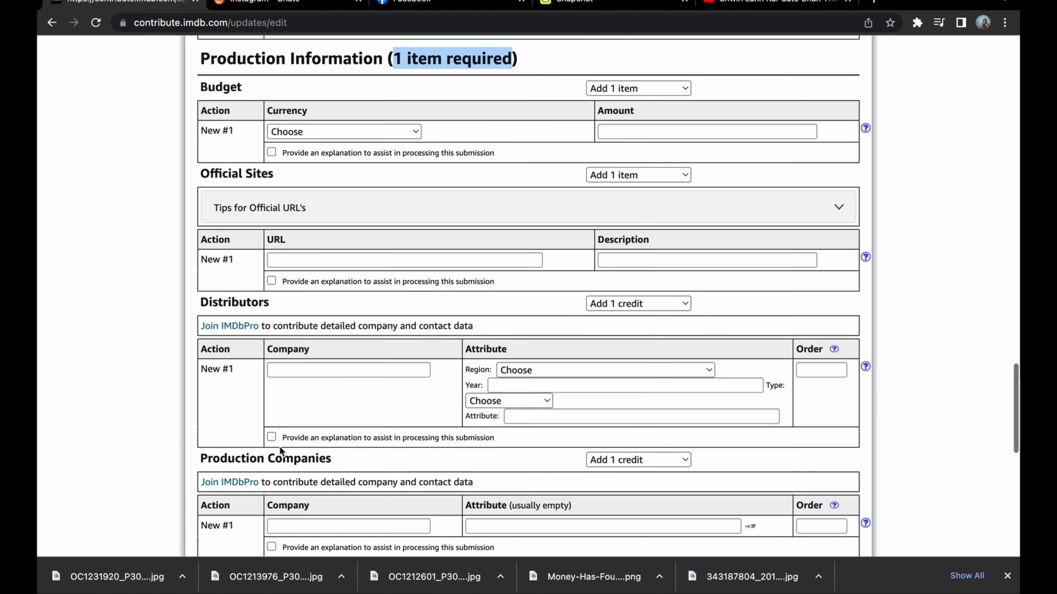
pyautogui.scroll(-6, 334, 462)
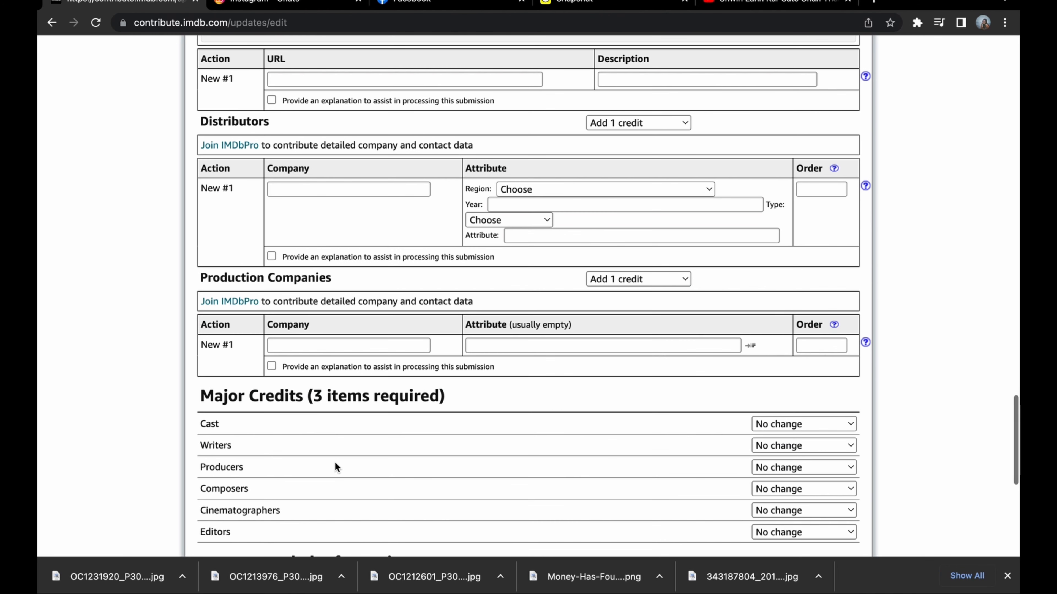
pyautogui.scroll(3, 335, 461)
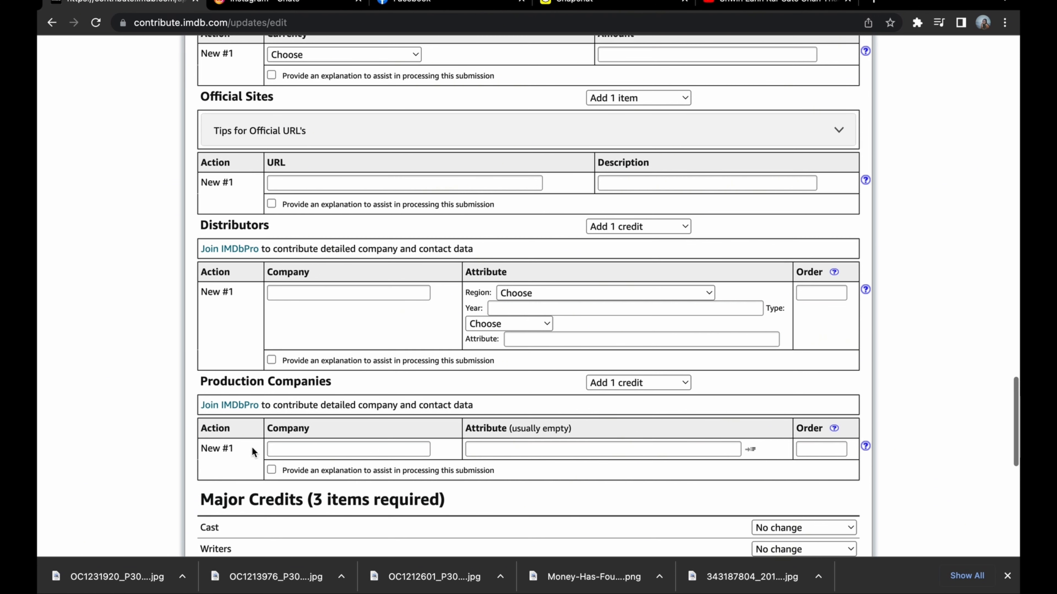
pyautogui.scroll(4, 387, 417)
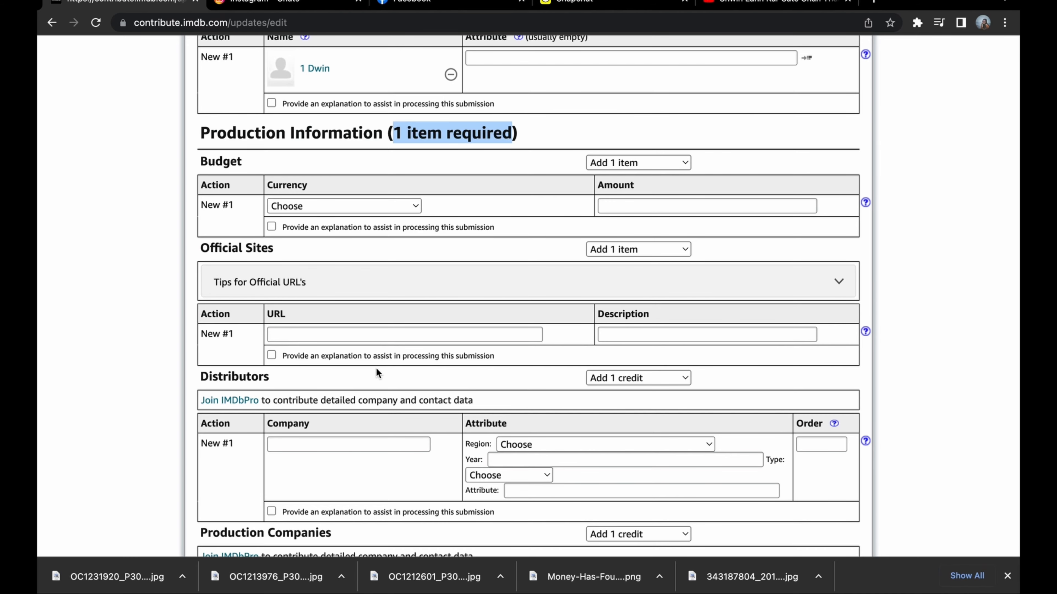
pyautogui.scroll(-1, 376, 367)
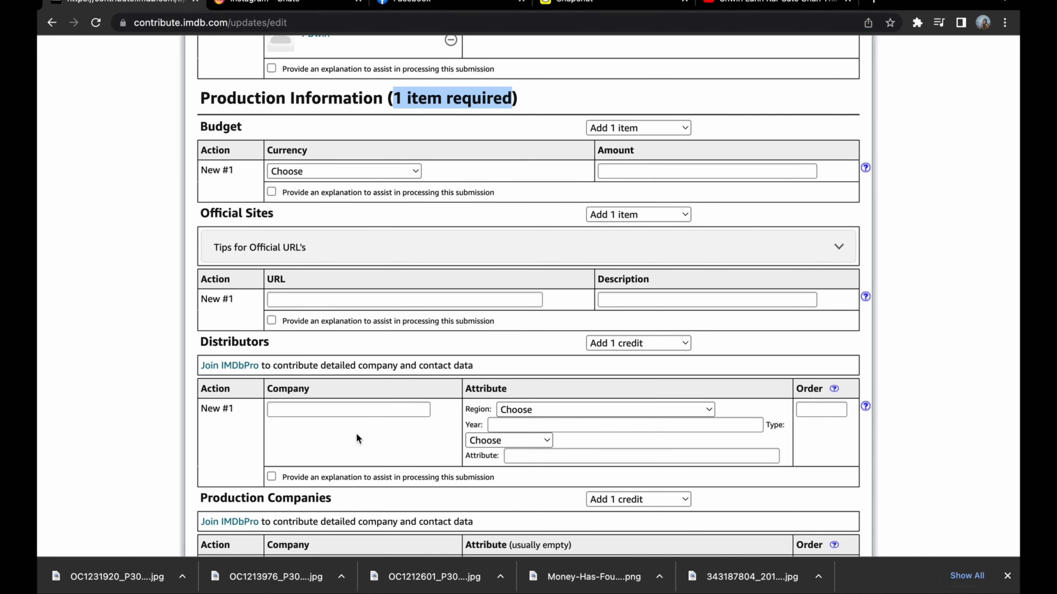
pyautogui.scroll(-1, 356, 433)
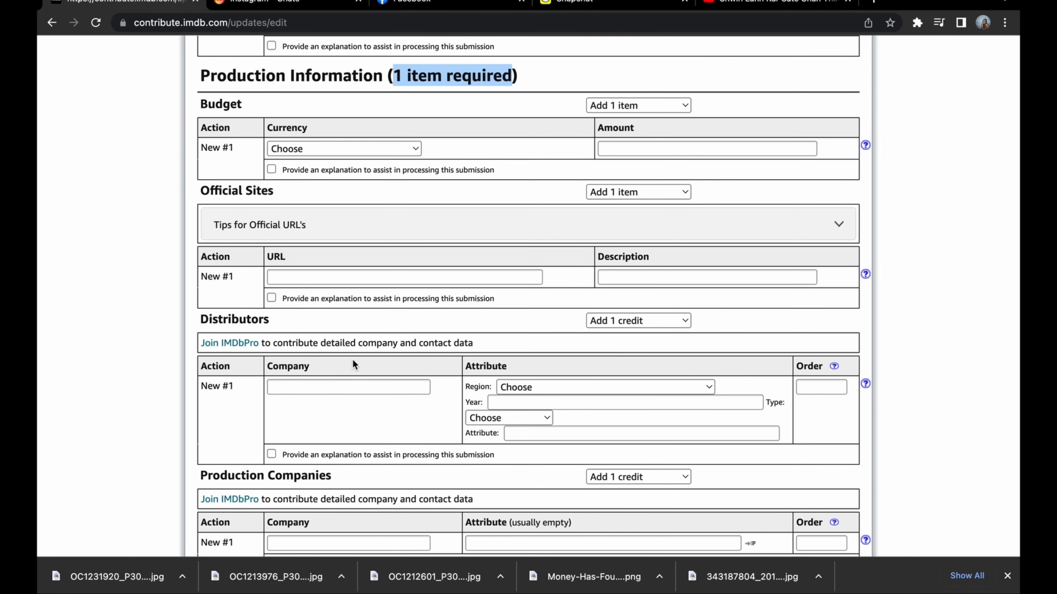
pyautogui.scroll(3, 353, 365)
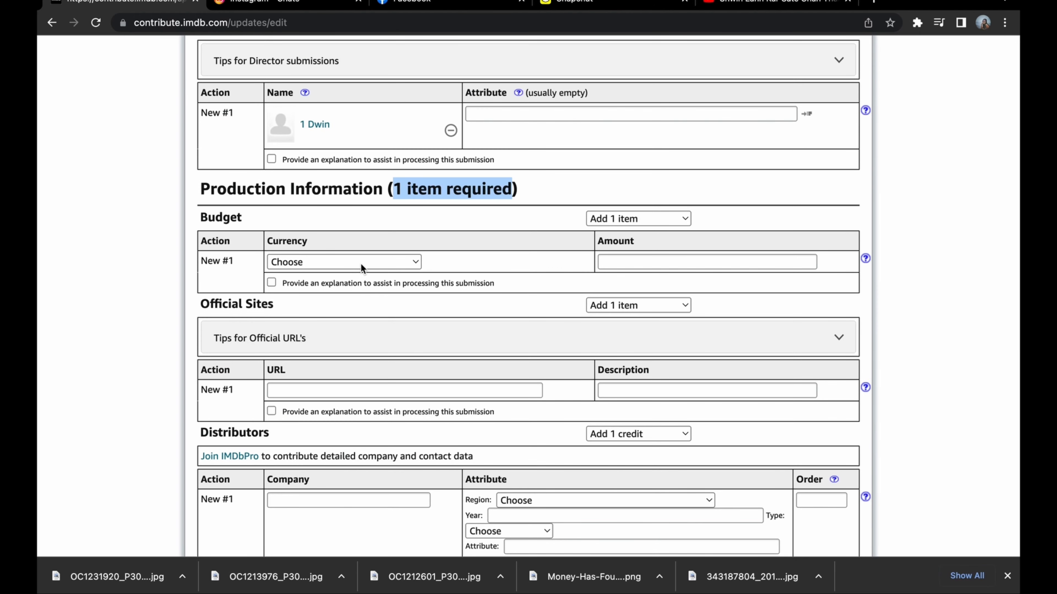
pyautogui.click(360, 262)
# Set the cast entry under Major Credits to add 2 credits.
pyautogui.scroll(-10, 460, 298)
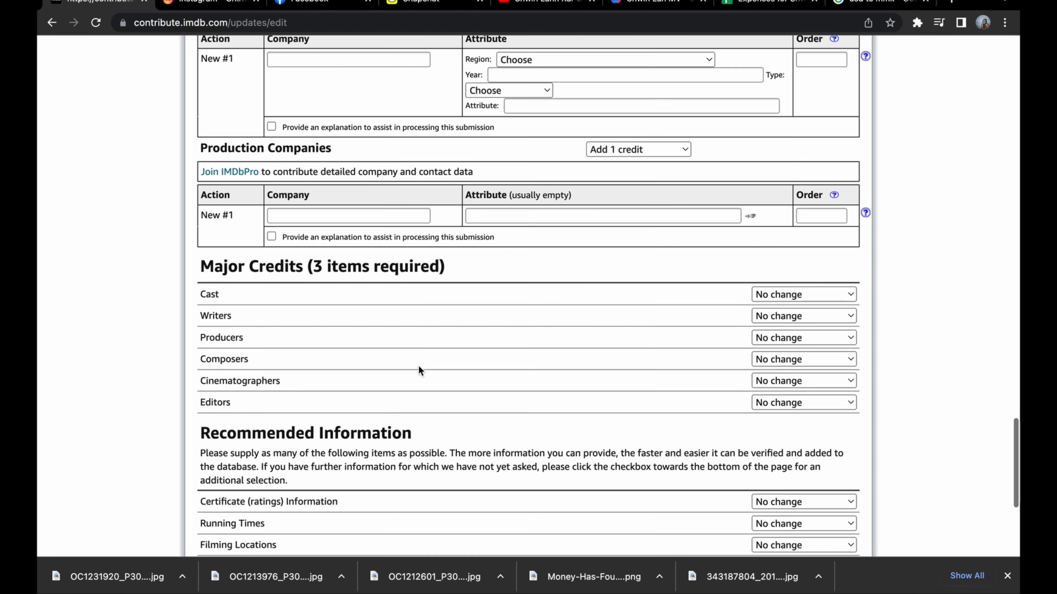
pyautogui.scroll(-2, 419, 366)
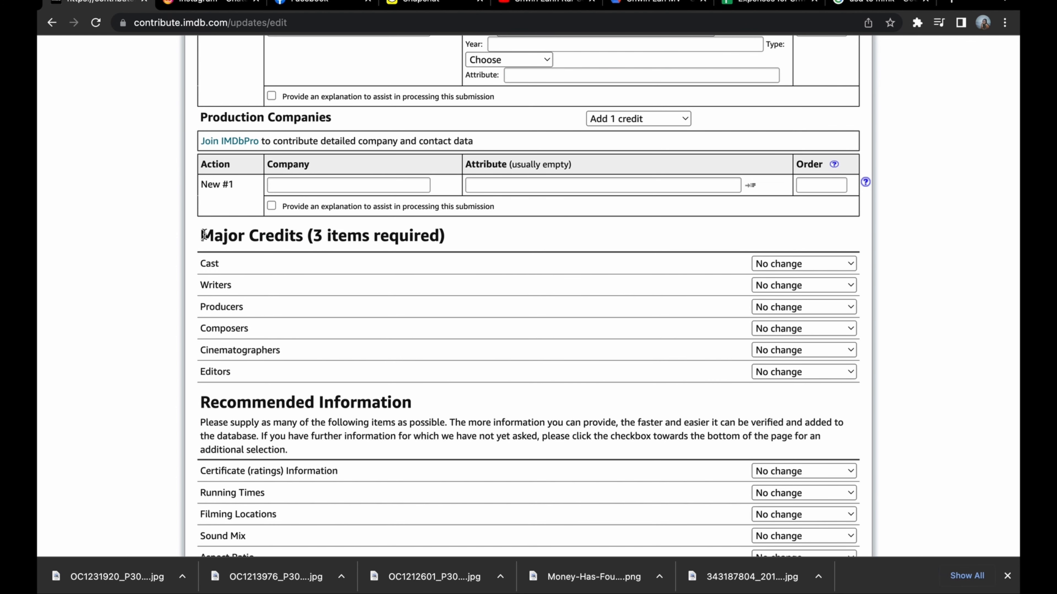
pyautogui.moveTo(200, 235); pyautogui.dragTo(447, 238)
pyautogui.click(447, 239)
pyautogui.moveTo(314, 235); pyautogui.dragTo(375, 236)
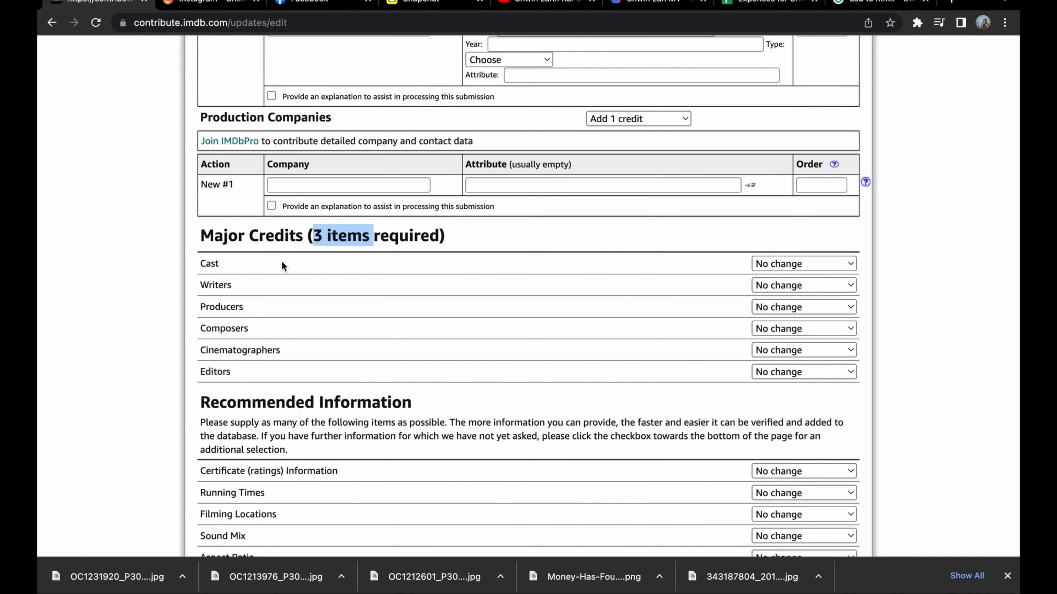
pyautogui.click(787, 266)
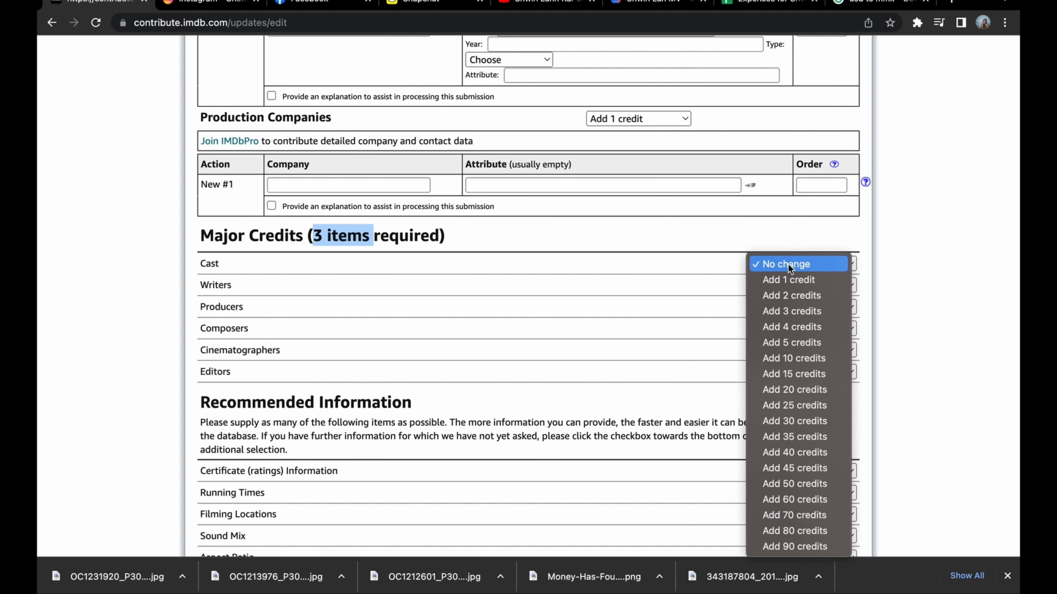
pyautogui.click(790, 293)
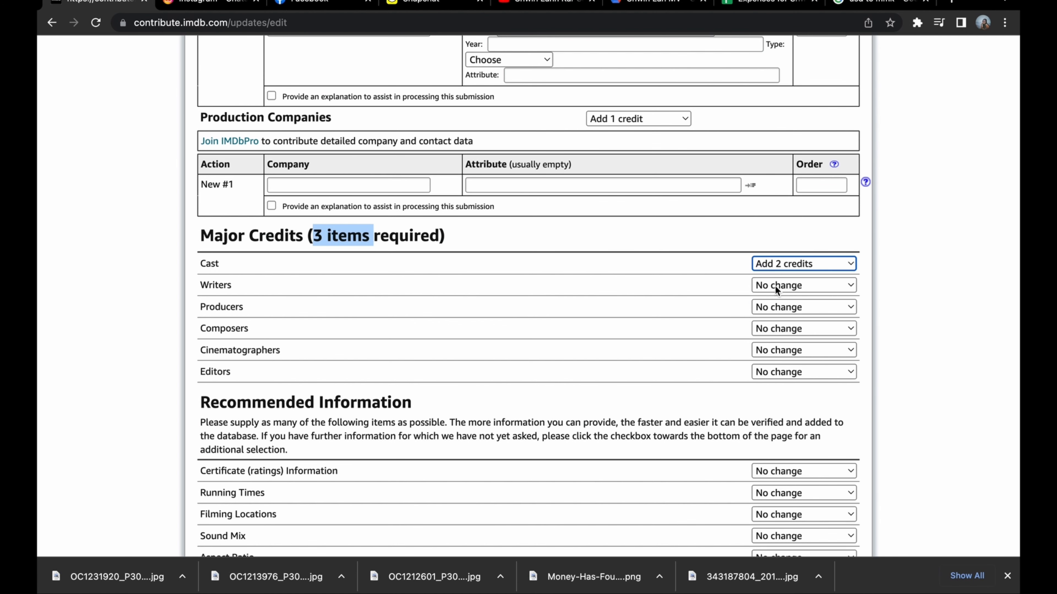
# Set both writers and producers under Major Credits to add 1 credit each.
pyautogui.click(775, 286)
pyautogui.click(777, 301)
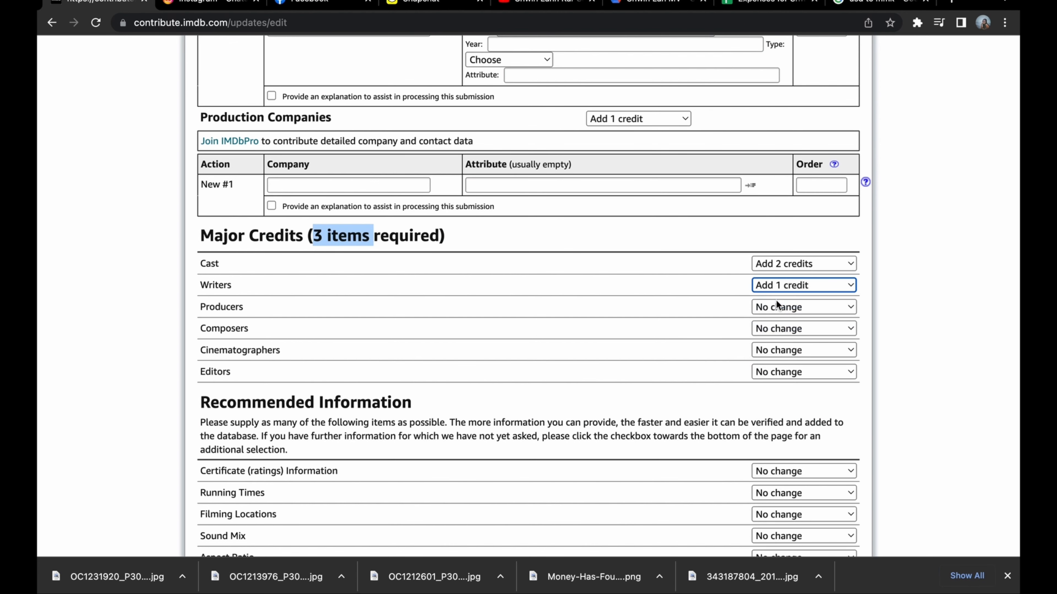
pyautogui.click(786, 306)
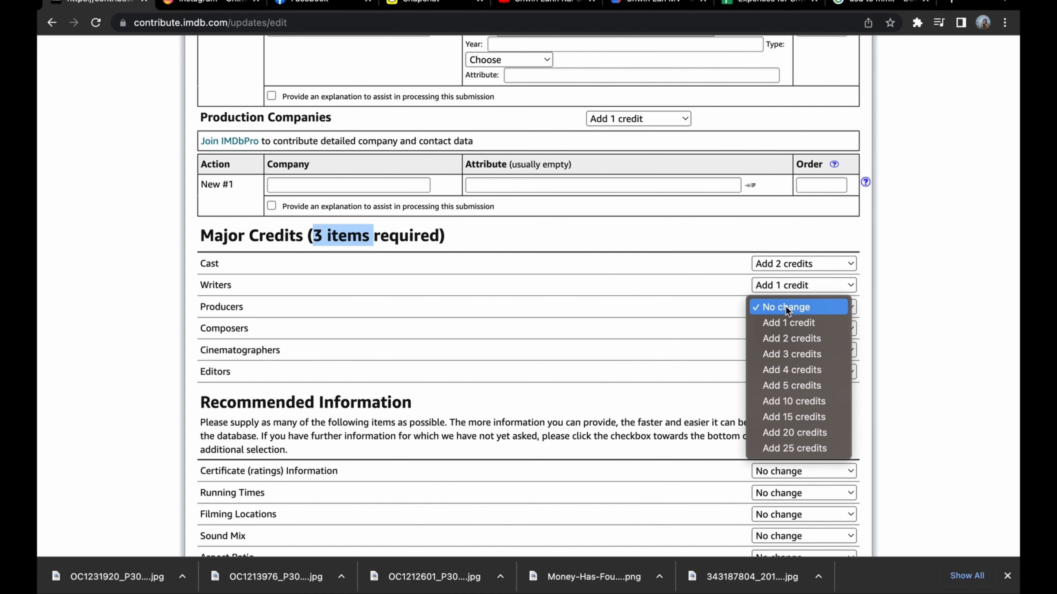
pyautogui.click(784, 321)
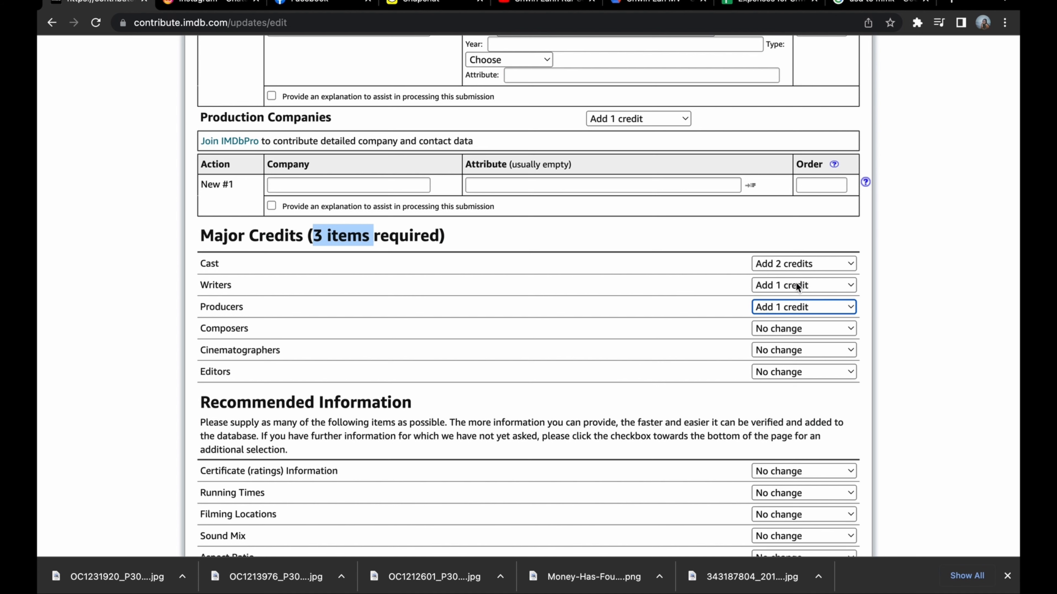
# Reset the Writers entry under Major Credits to no change and set Composers and Cinematographers to add 1 credit each.
pyautogui.click(795, 283)
pyautogui.click(792, 271)
pyautogui.click(789, 329)
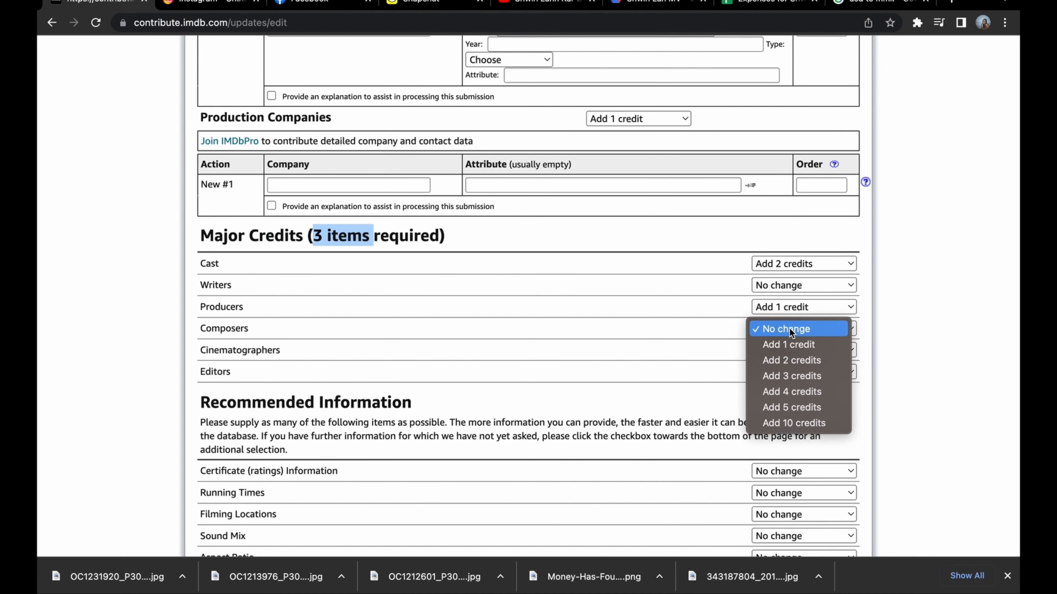
pyautogui.click(780, 344)
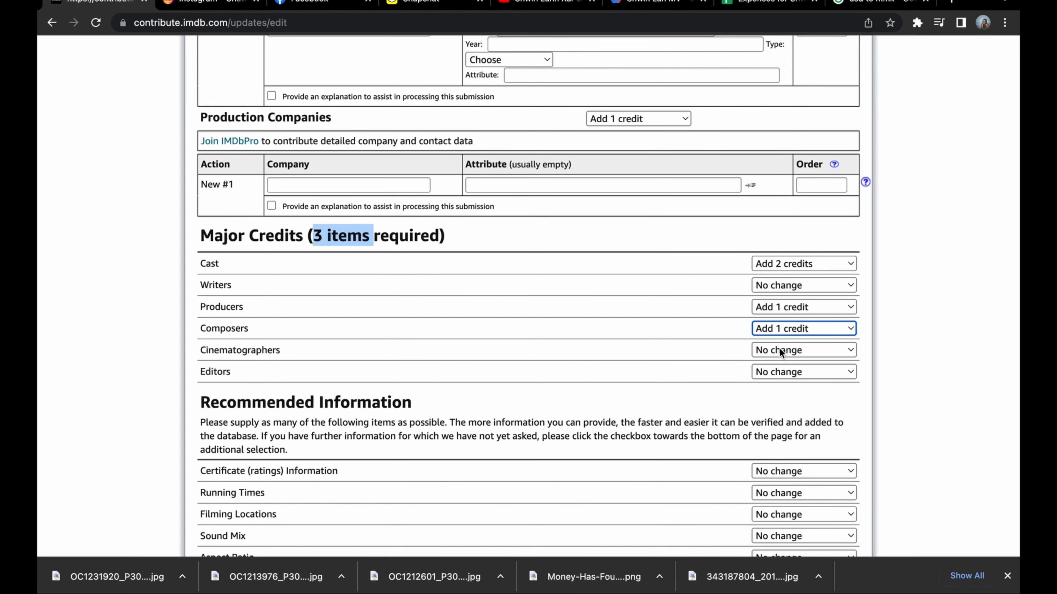
pyautogui.click(780, 352)
pyautogui.click(779, 361)
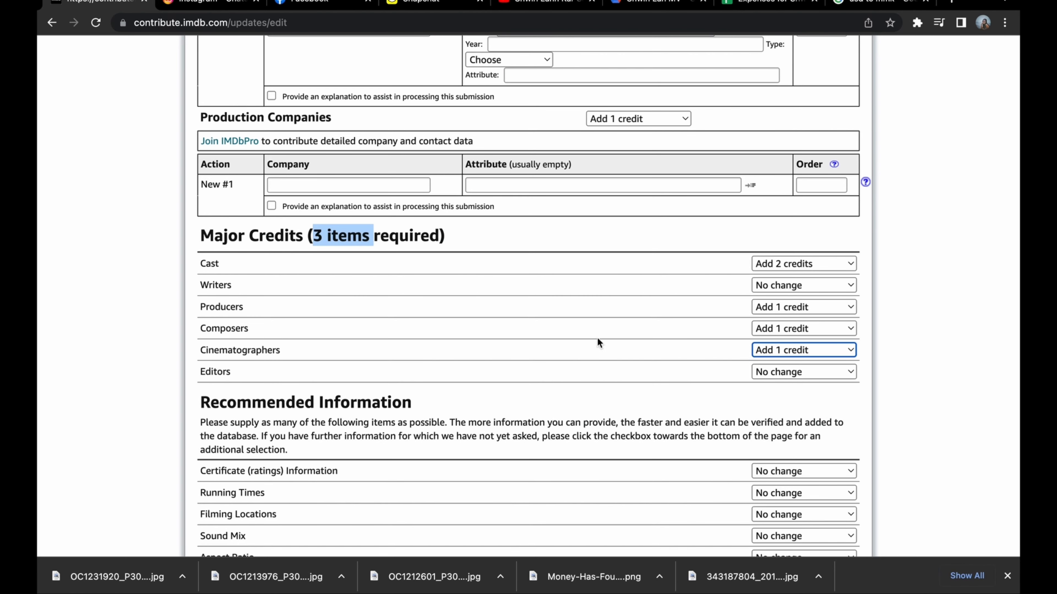
# Set Filming Locations and Aspect Ratio under Recommended Information to add 1 item each, and re-check the updates.
pyautogui.scroll(-5, 618, 398)
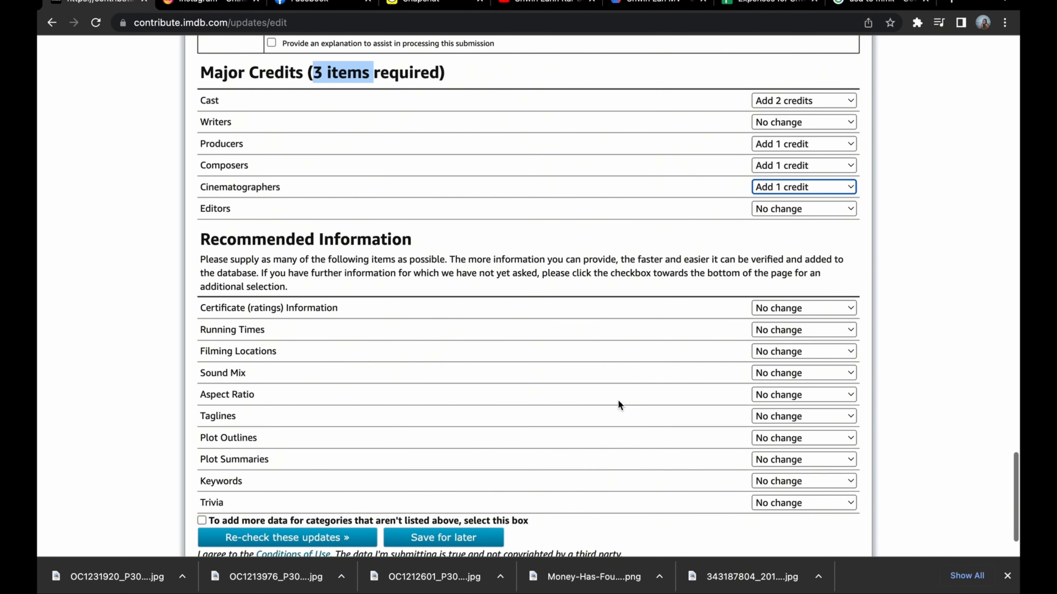
pyautogui.scroll(-1, 618, 399)
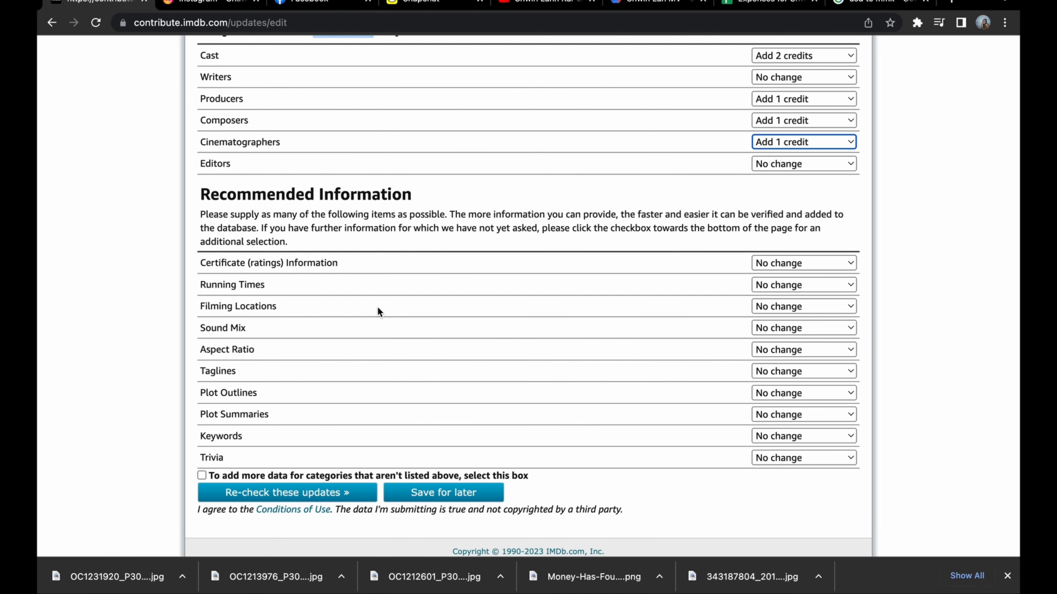
pyautogui.click(780, 311)
pyautogui.click(805, 349)
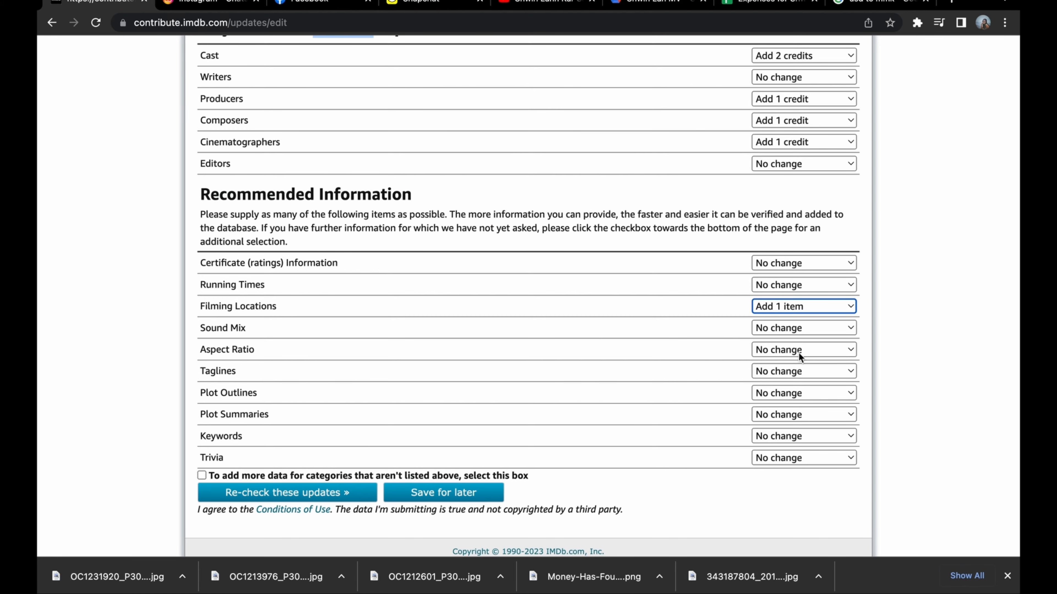
pyautogui.click(800, 352)
pyautogui.click(799, 367)
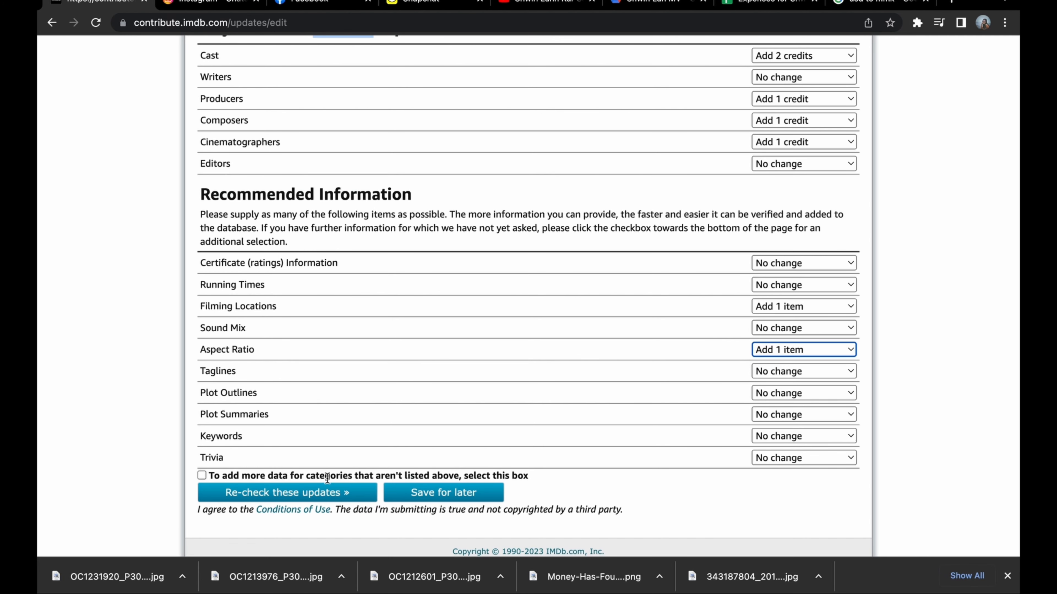
pyautogui.click(321, 494)
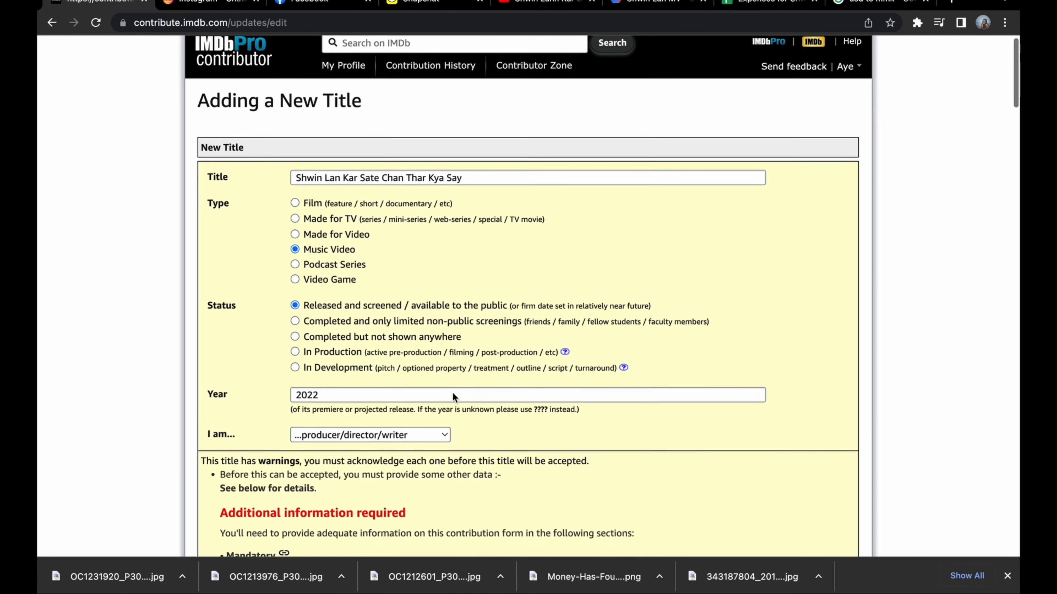
# Enter the performer's name for the first cast credit and choose the matching Music Department entry from Khit (2020).
pyautogui.scroll(-10, 453, 393)
pyautogui.scroll(-10, 452, 398)
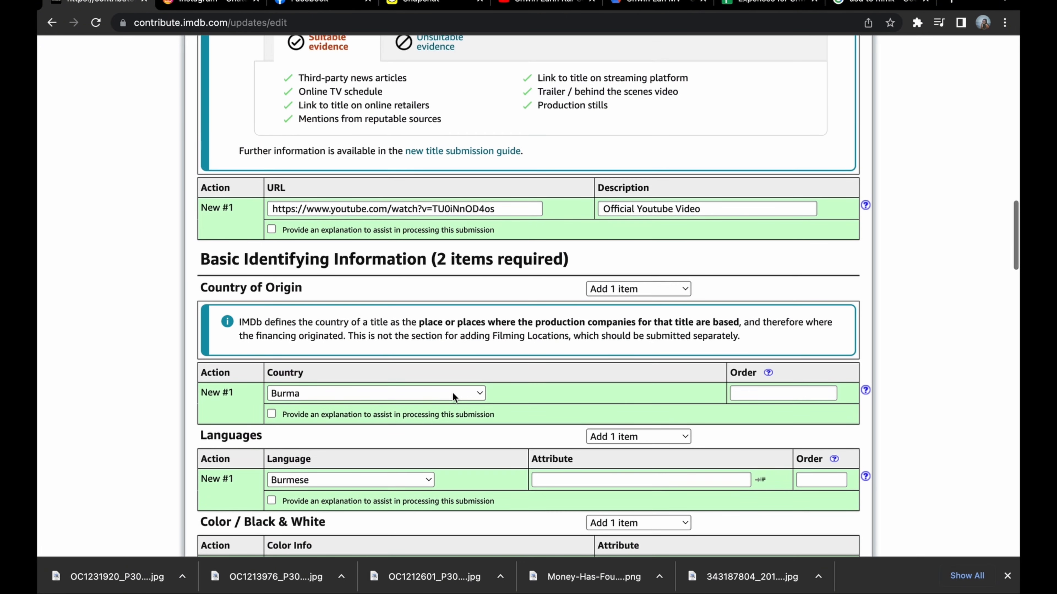
pyautogui.scroll(-2, 452, 398)
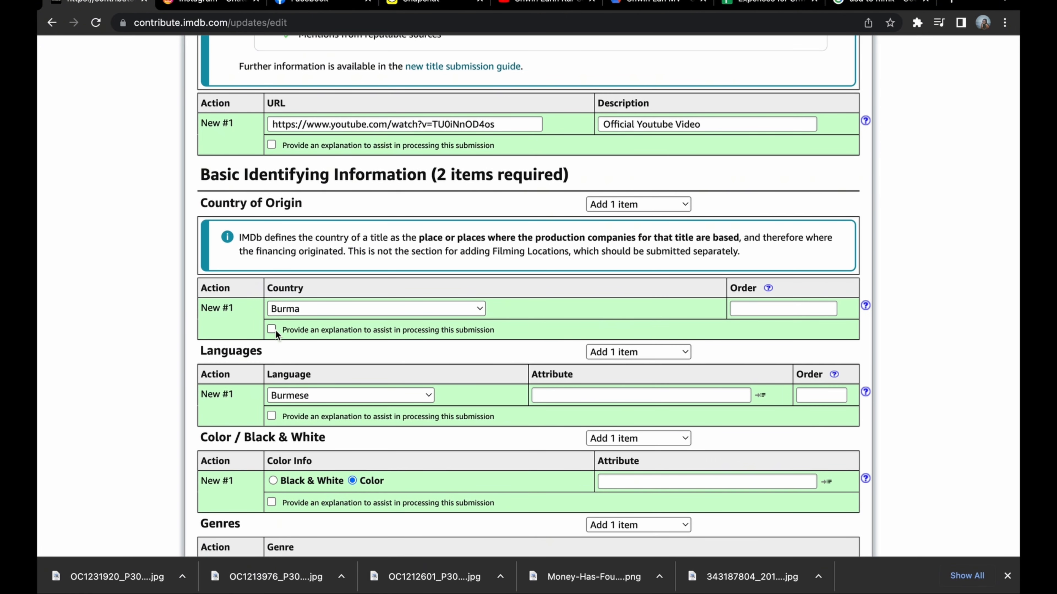
pyautogui.scroll(-12, 283, 334)
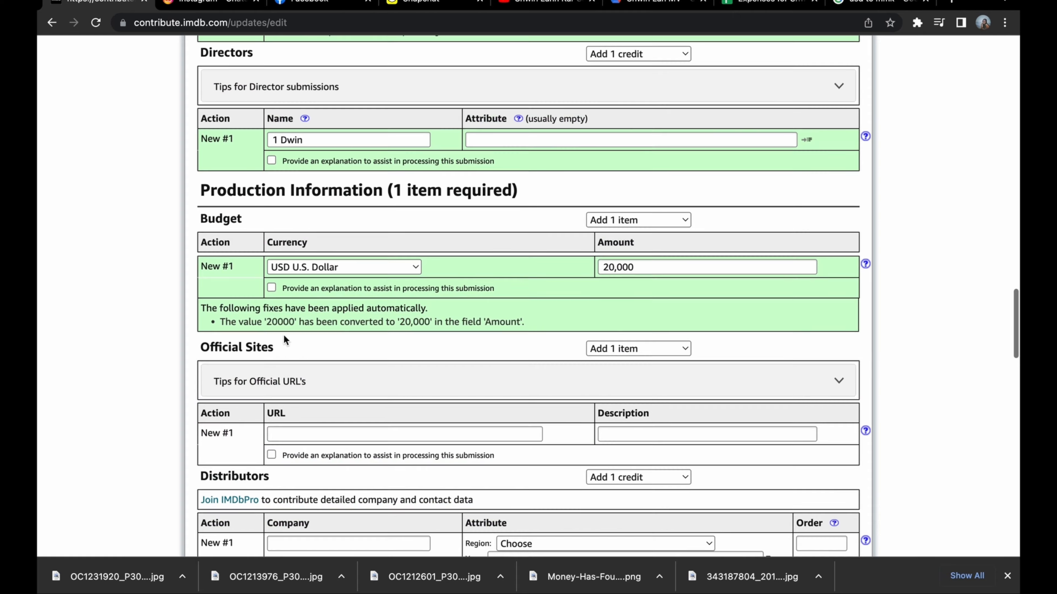
pyautogui.scroll(-15, 283, 334)
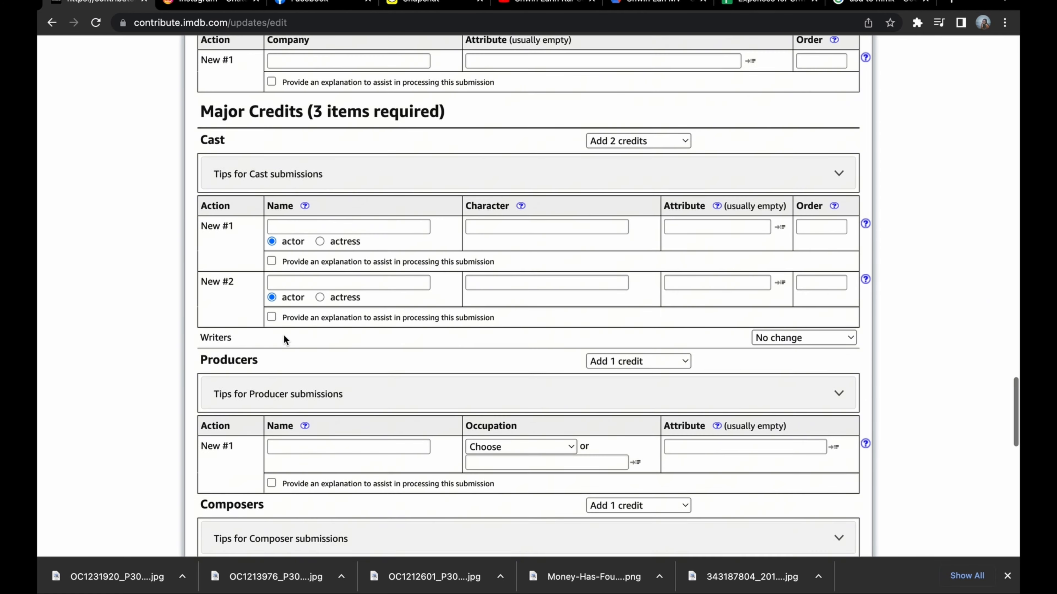
pyautogui.scroll(2, 203, 142)
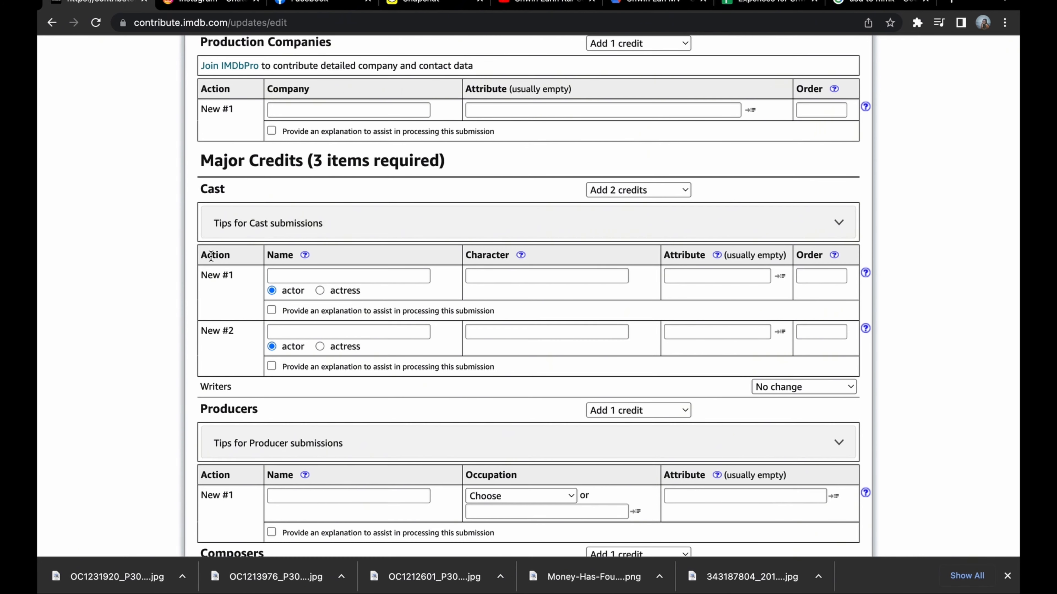
pyautogui.click(320, 273)
pyautogui.write('J')
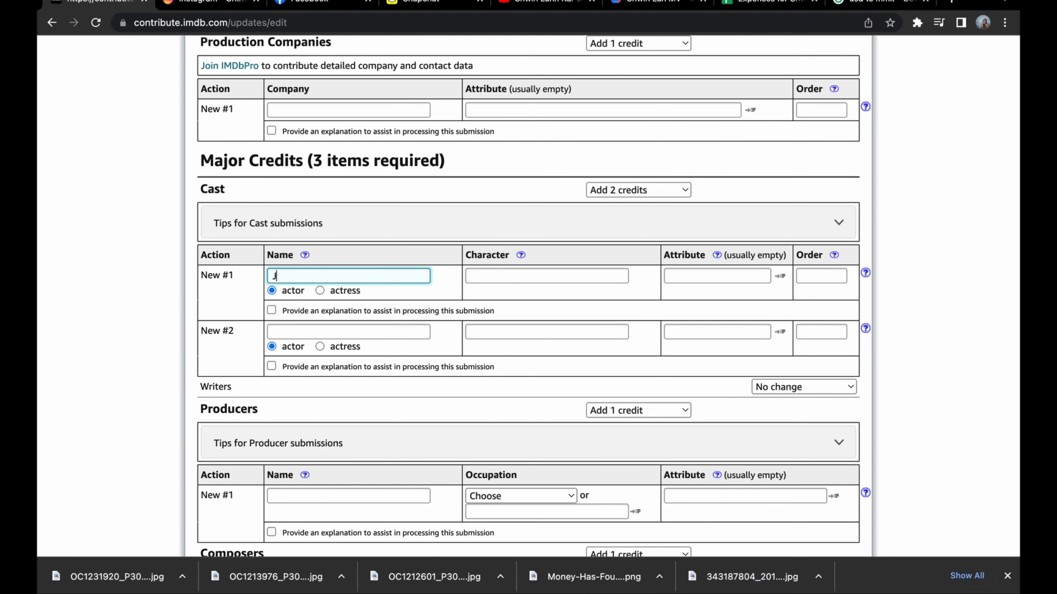
pyautogui.write(' Fire')
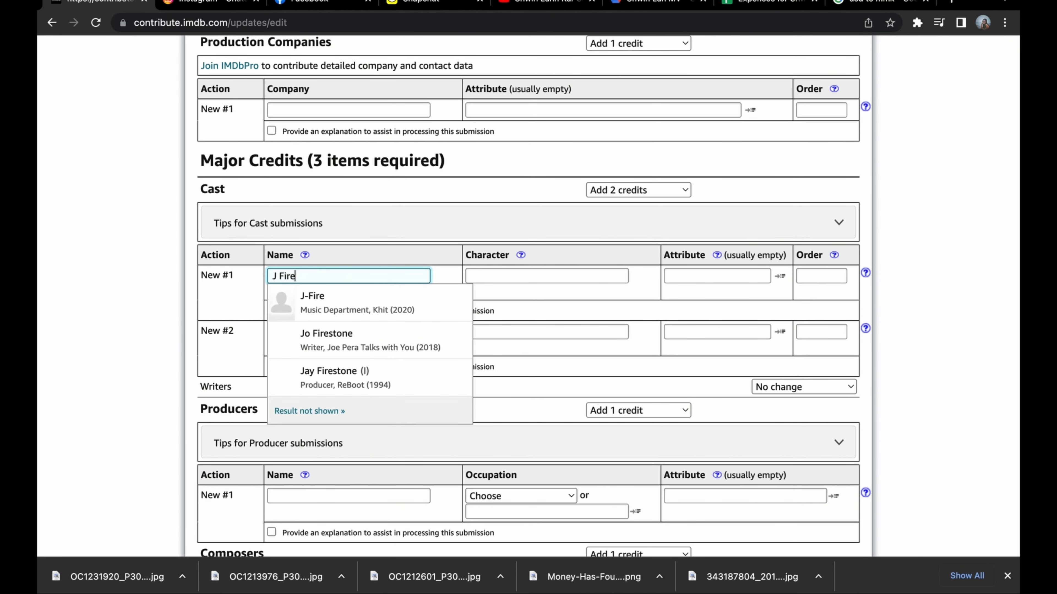
pyautogui.click(342, 310)
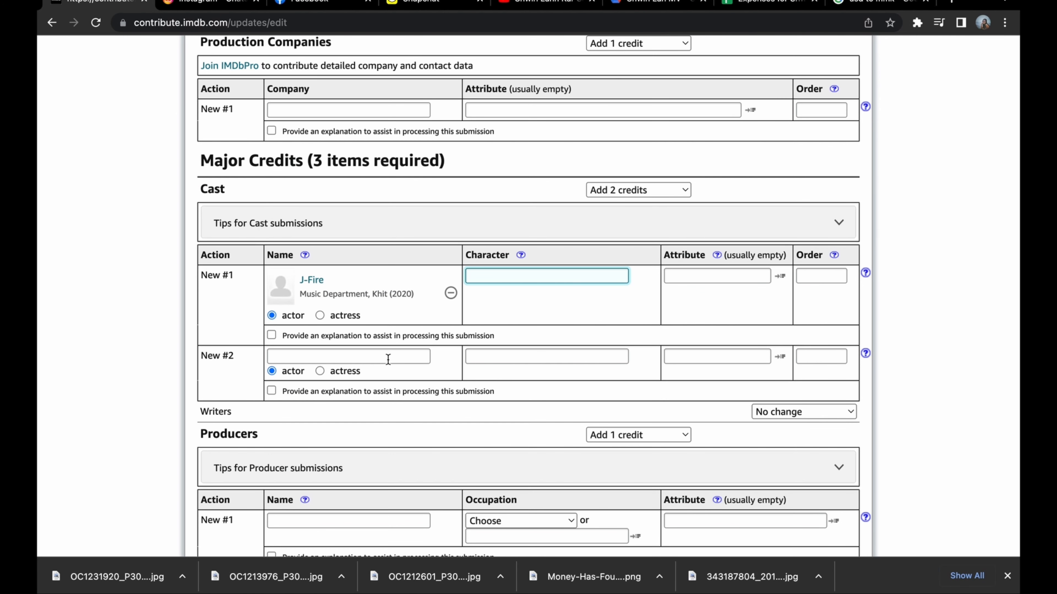
# Mark the second cast credit as actress, enter the performer's full name without picking a suggested match, and re-check the form.
pyautogui.click(319, 371)
pyautogui.click(327, 356)
pyautogui.write('Khain')
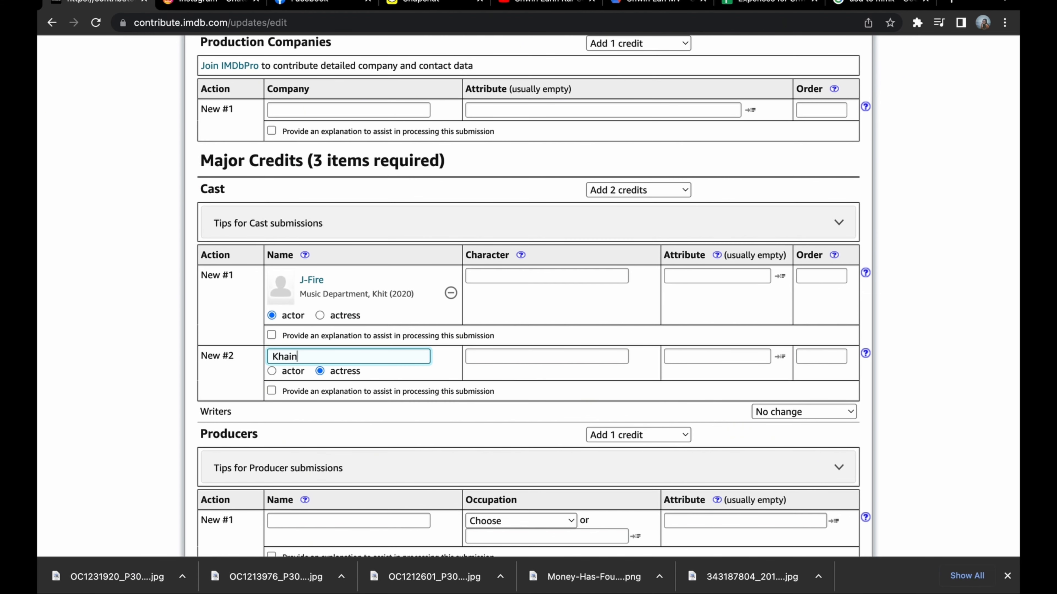
pyautogui.write('e Myel Thitsar')
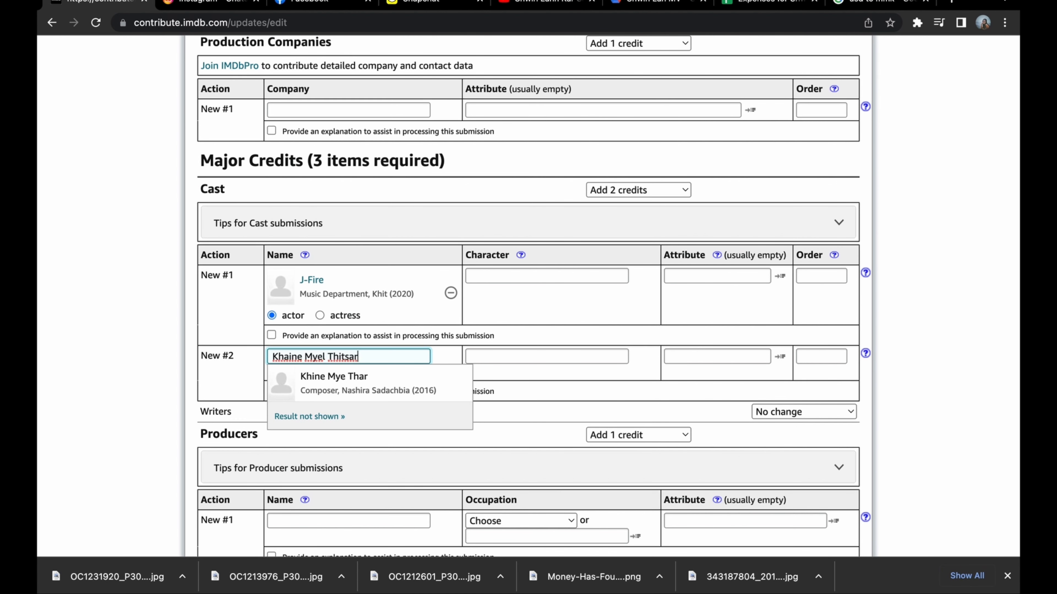
pyautogui.click(316, 426)
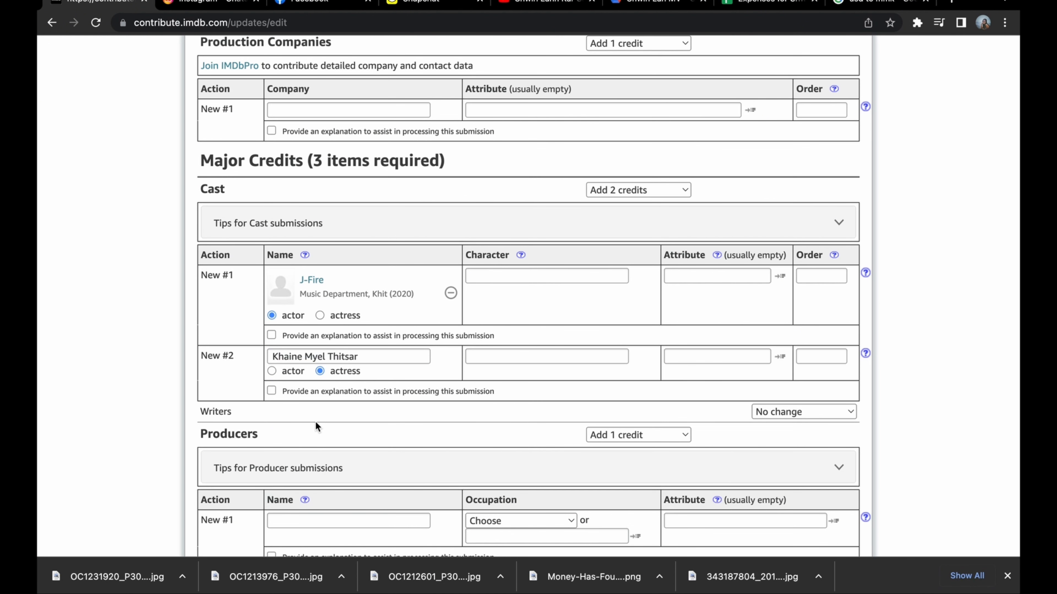
pyautogui.press('Return')
# Resolve the first cast credit's warning by choosing the existing Music Department person credited on Khit.
pyautogui.scroll(-10, 391, 423)
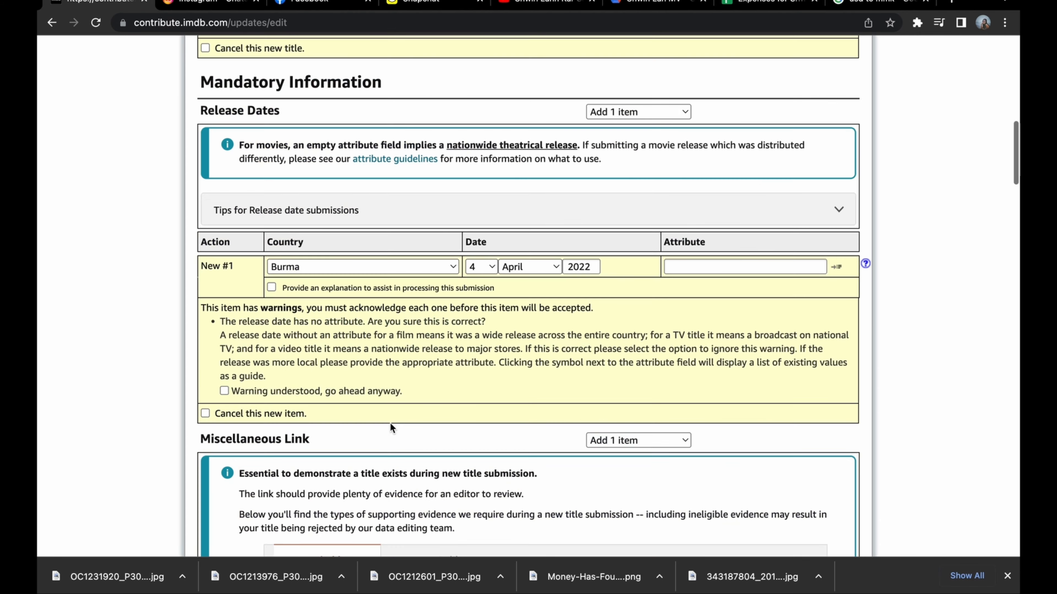
pyautogui.scroll(-20, 390, 422)
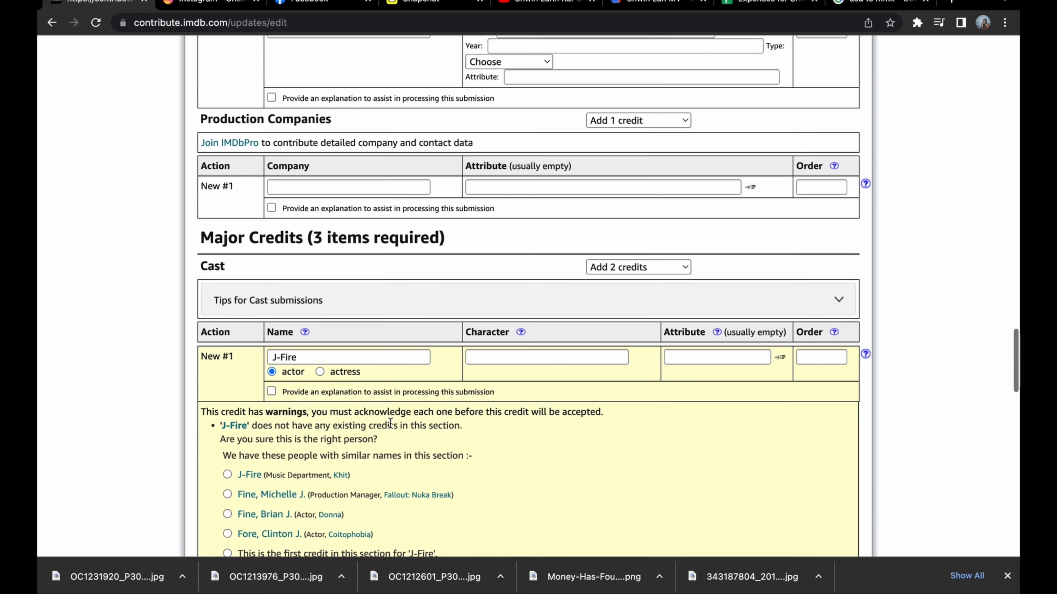
pyautogui.scroll(-5, 391, 423)
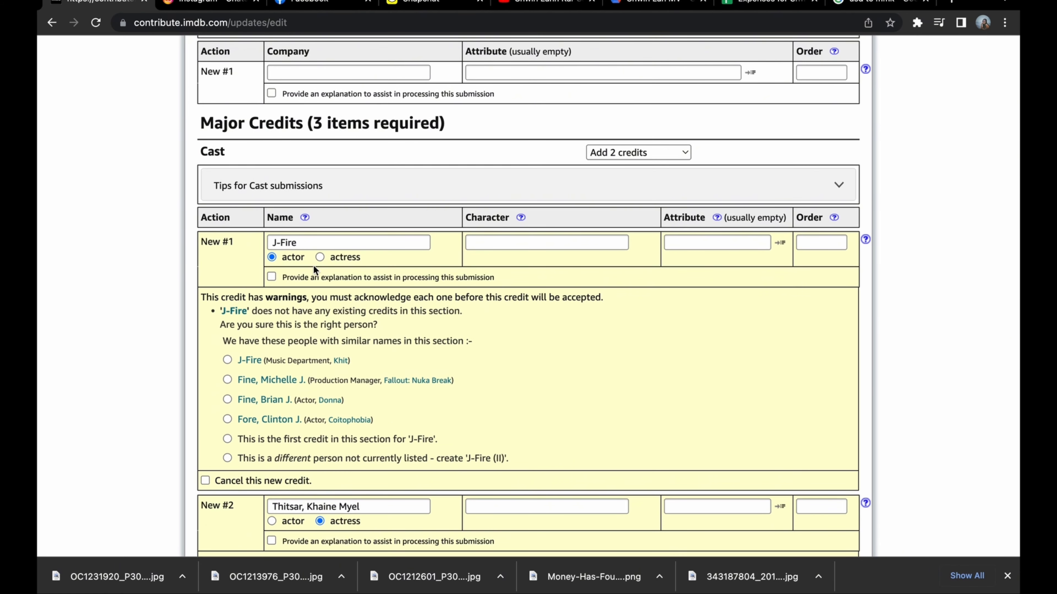
pyautogui.click(227, 360)
# Rewrite the name in the second cast credit so the surname follows the given names, without a comma.
pyautogui.scroll(-3, 327, 406)
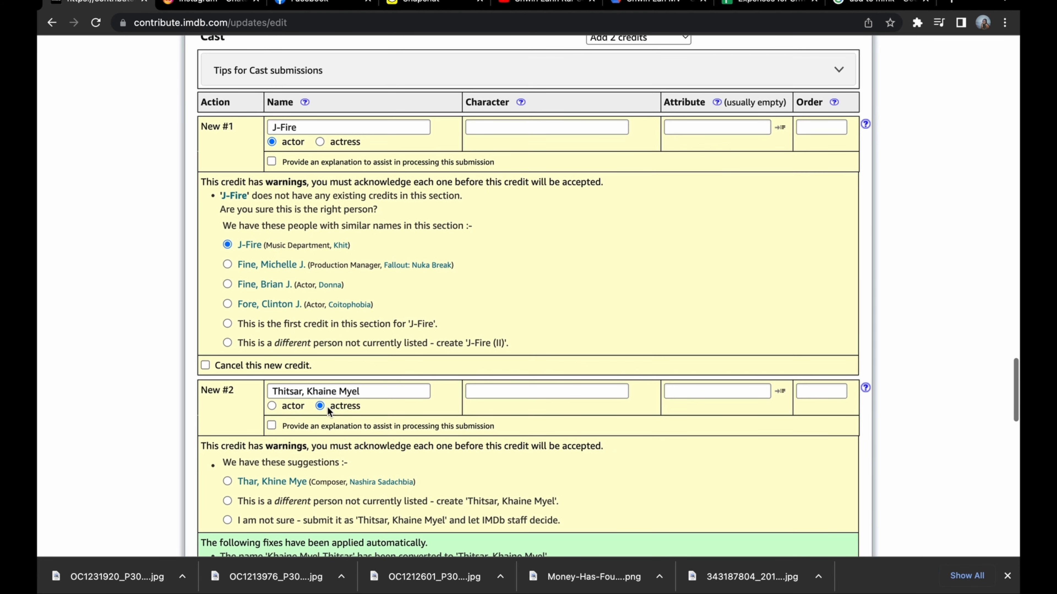
pyautogui.scroll(-2, 279, 429)
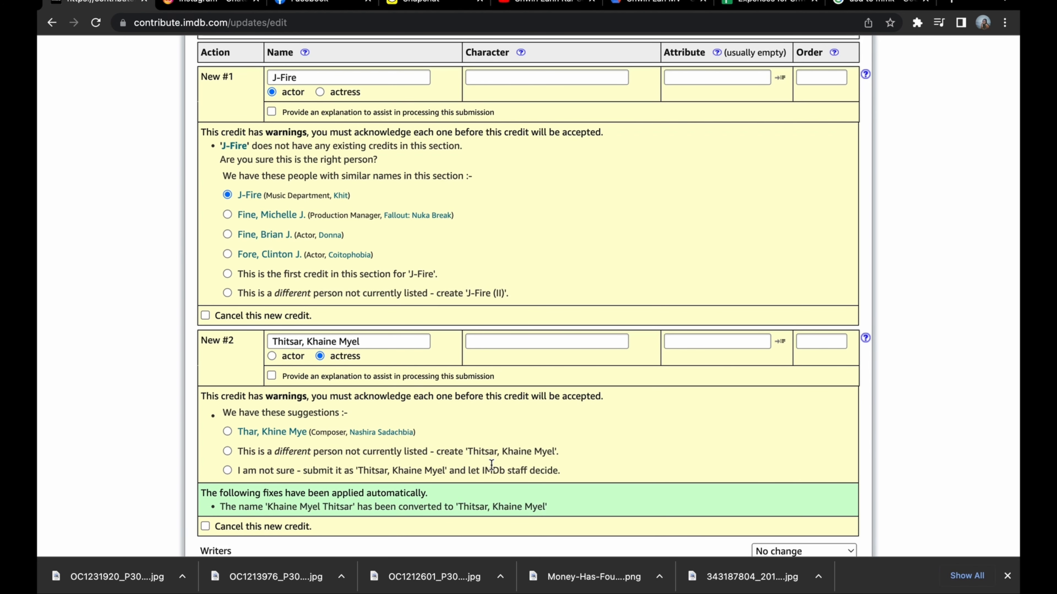
pyautogui.click(305, 342)
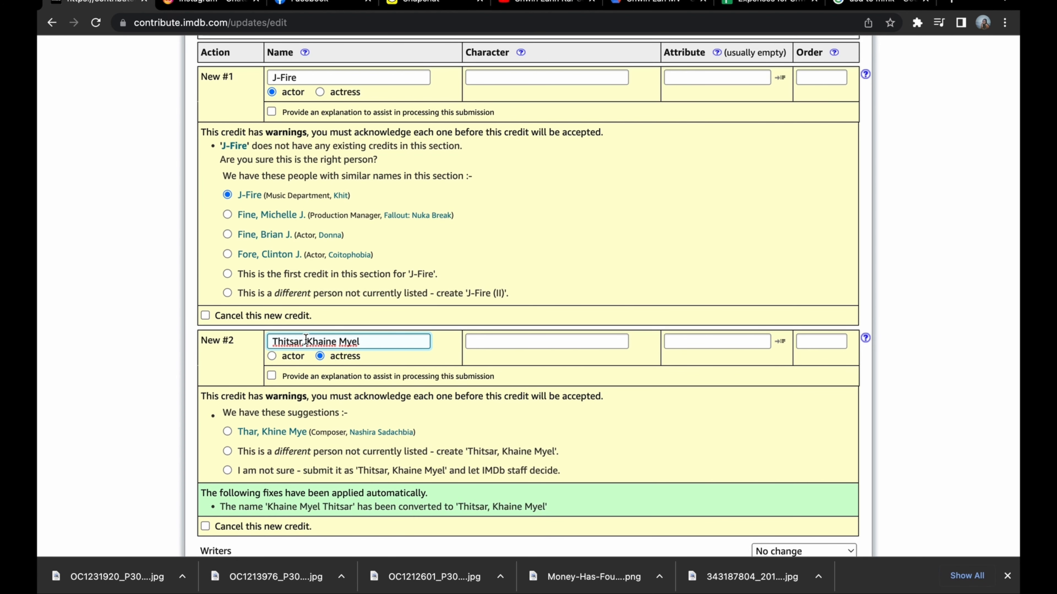
pyautogui.moveTo(305, 341); pyautogui.dragTo(269, 343)
pyautogui.press('BackSpace')
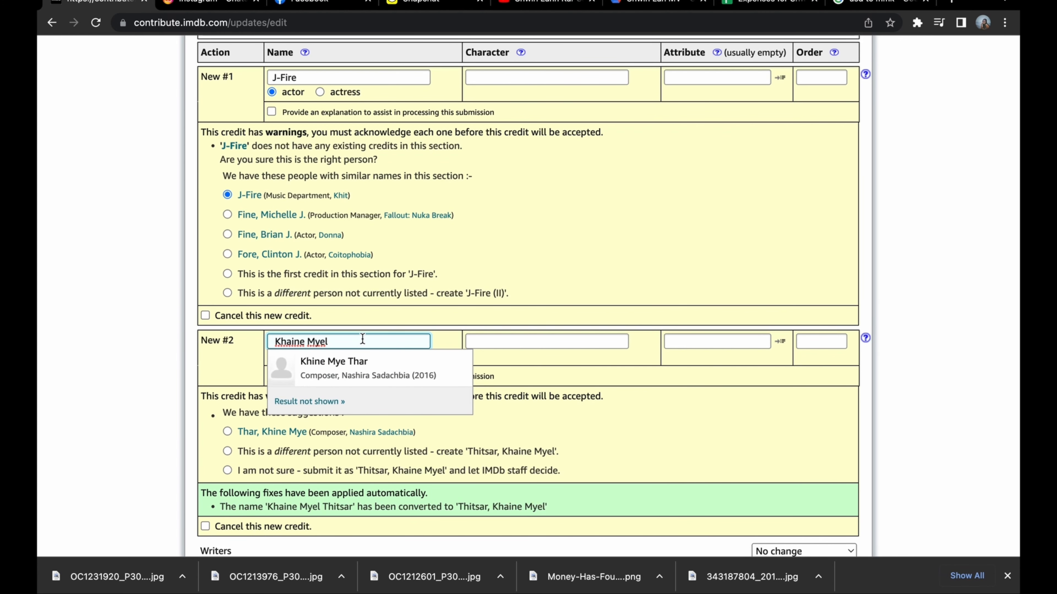
pyautogui.write('Thitsar,')
pyautogui.press('BackSpace')
pyautogui.press('BackSpace')
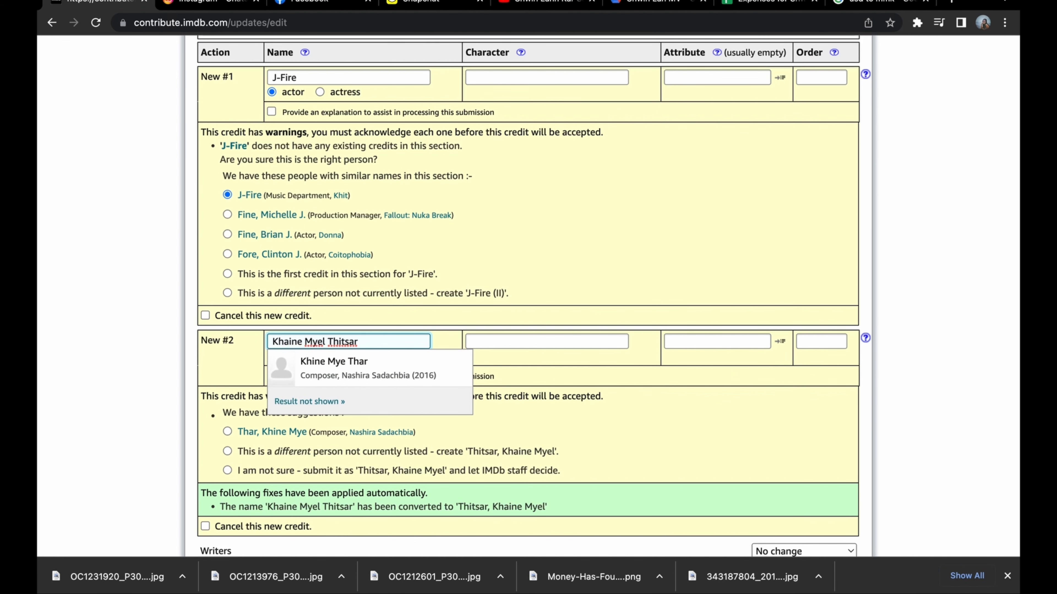
pyautogui.click(701, 422)
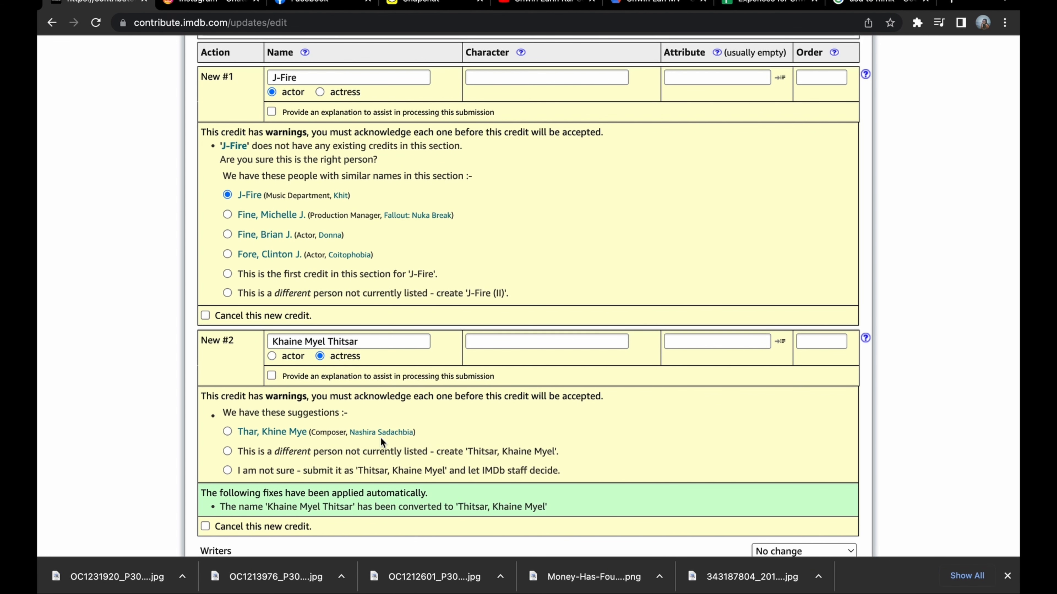
# Enter the producer's name, choose the matching entry known for Being Ohnmar, and set the occupation to producer.
pyautogui.scroll(-1, 379, 437)
pyautogui.scroll(-5, 380, 438)
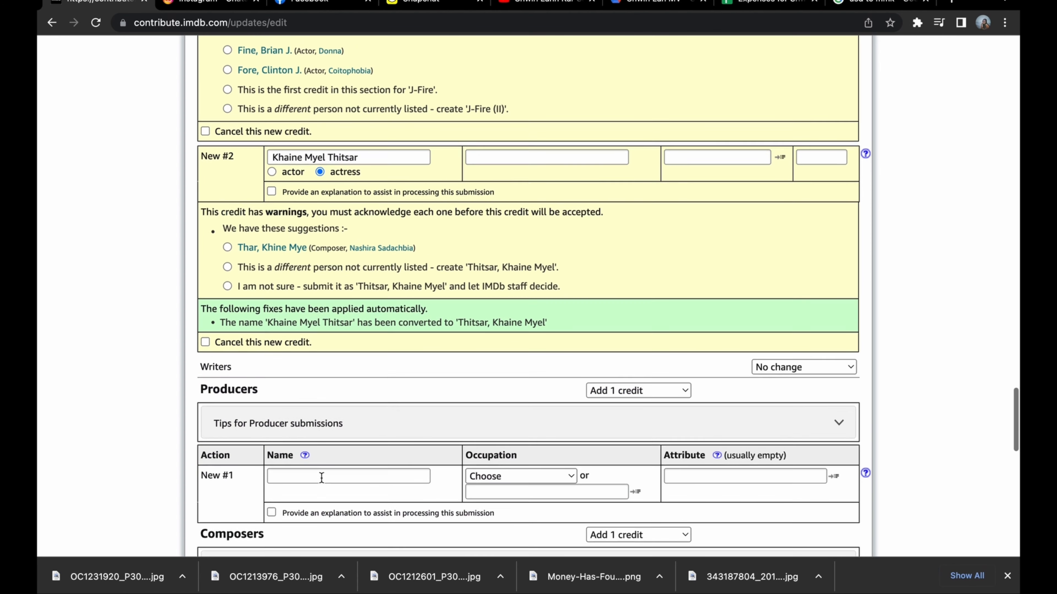
pyautogui.scroll(-1, 310, 474)
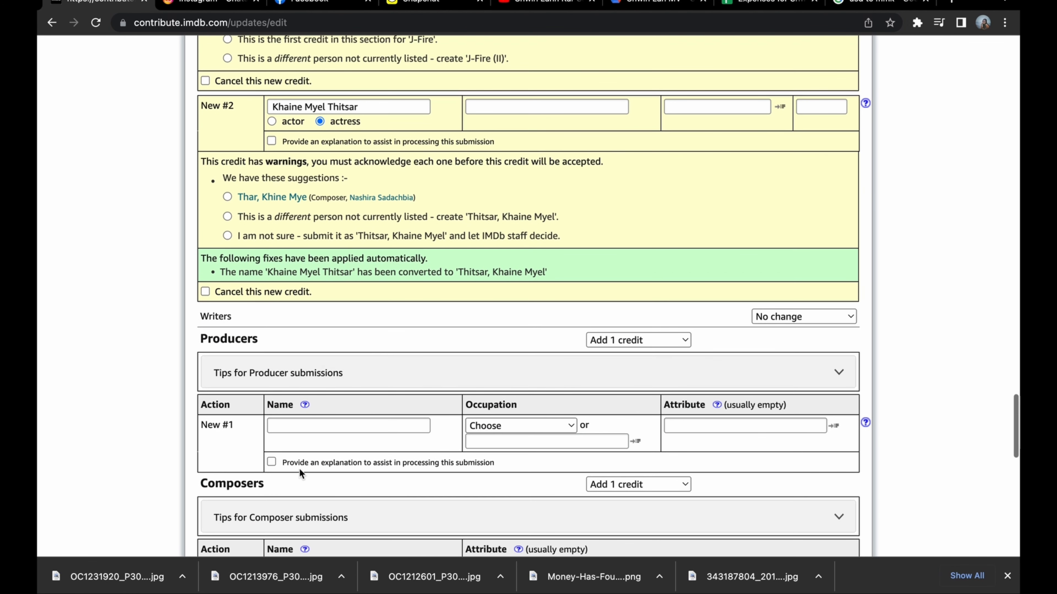
pyautogui.moveTo(201, 339); pyautogui.dragTo(304, 342)
pyautogui.scroll(-2, 303, 343)
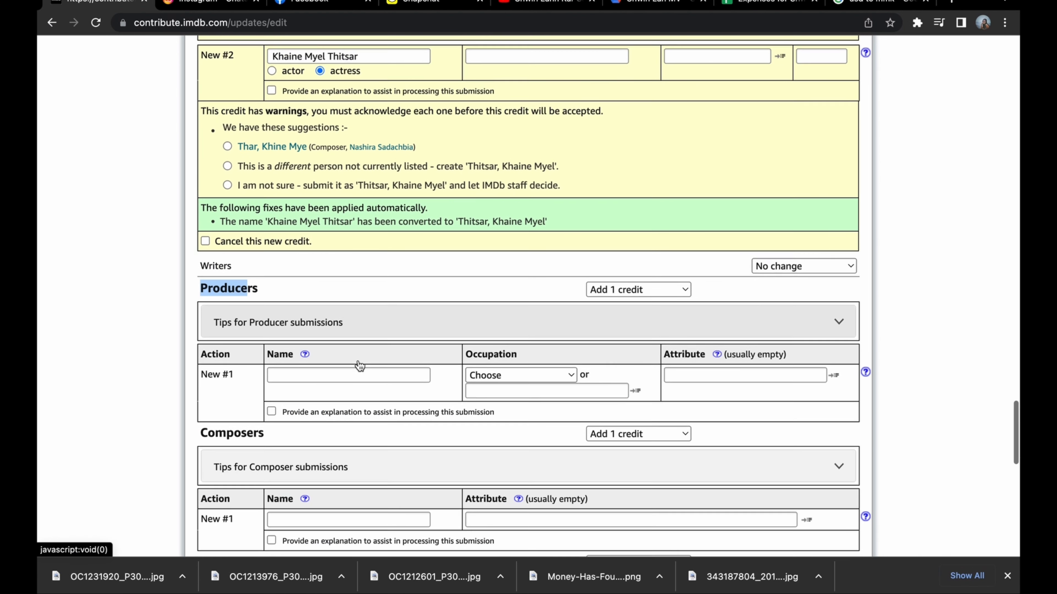
pyautogui.click(347, 358)
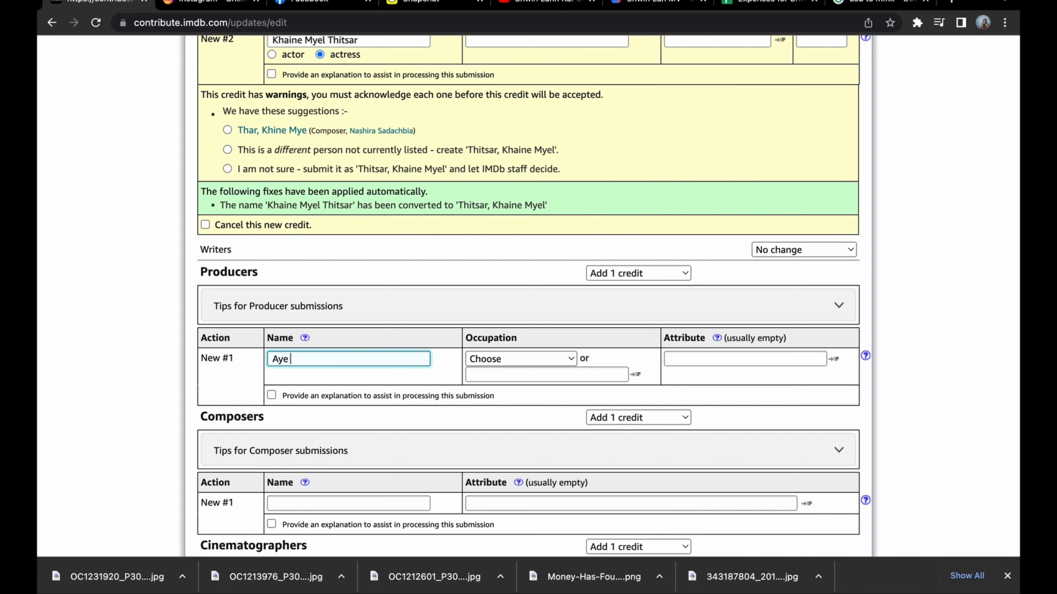
pyautogui.write('ck Su')
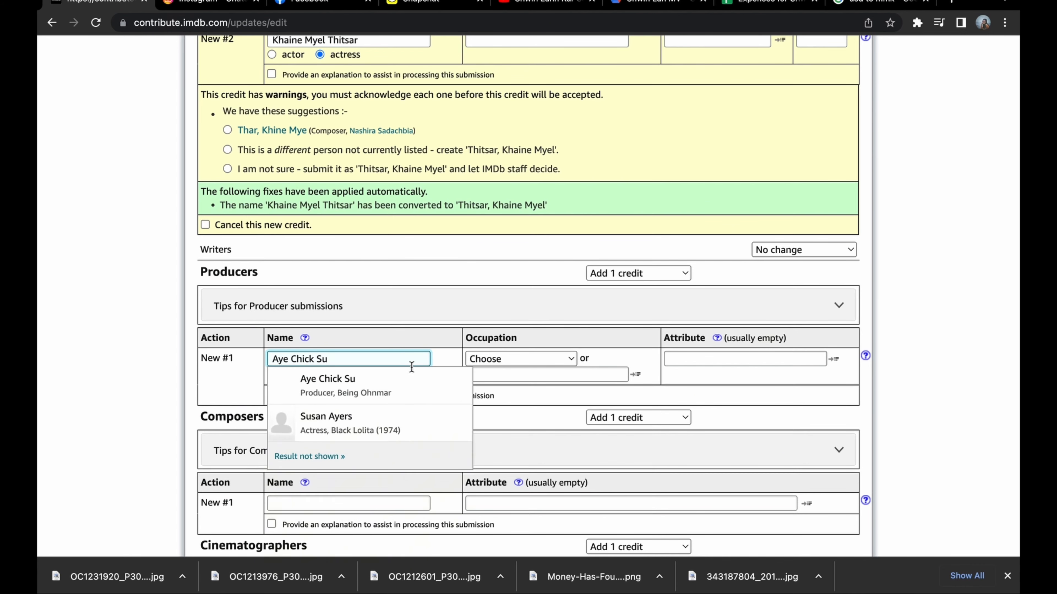
pyautogui.click(369, 393)
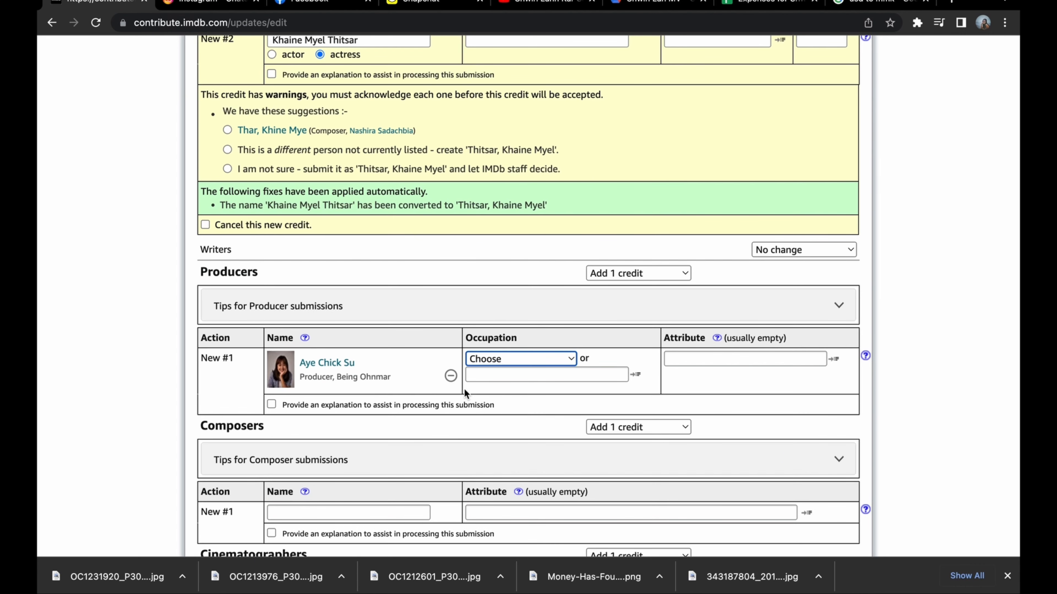
pyautogui.scroll(-1, 464, 388)
pyautogui.click(524, 328)
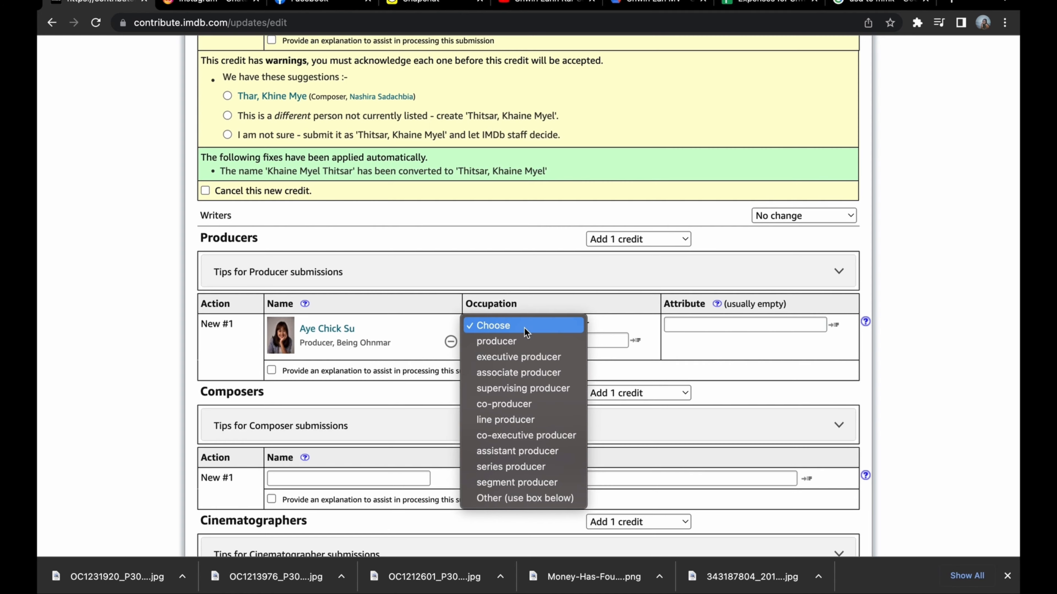
pyautogui.click(522, 343)
# Enter the composer's name and choose the matching Music Department entry from Khit (2020).
pyautogui.scroll(-2, 362, 399)
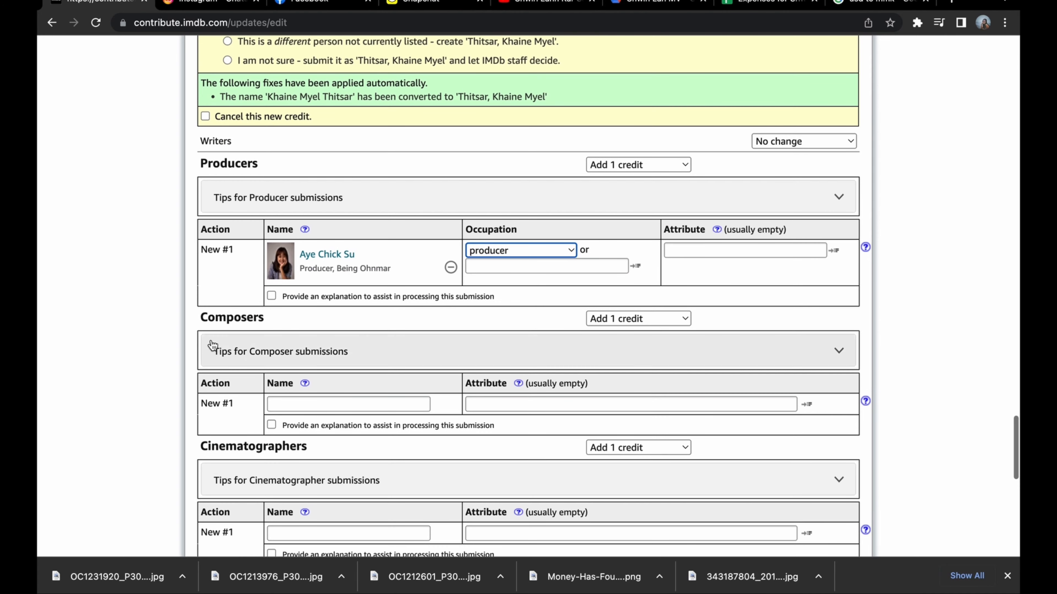
pyautogui.click(344, 405)
pyautogui.write('J F')
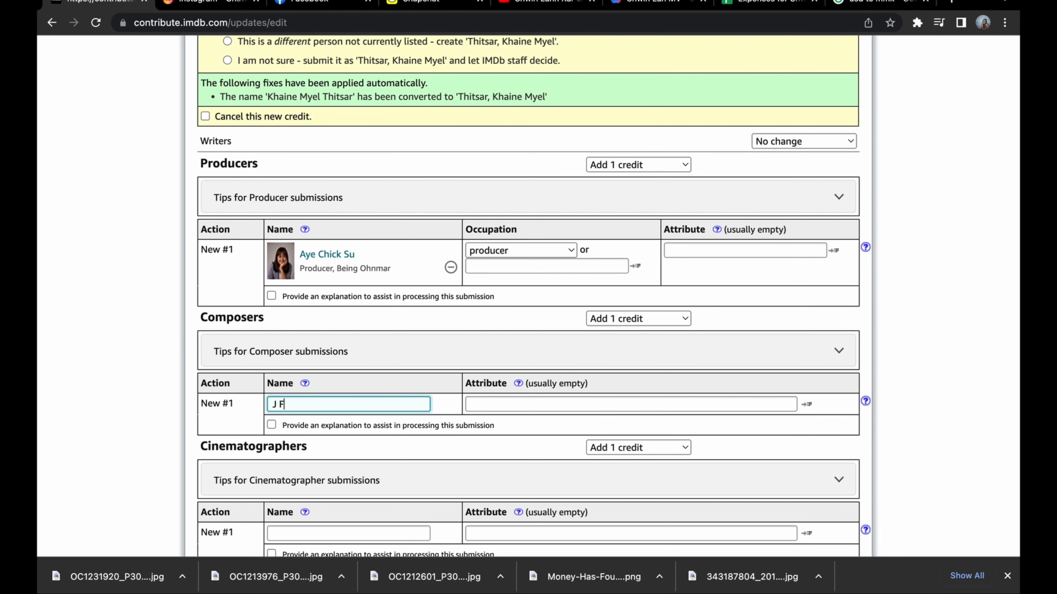
pyautogui.write('ire')
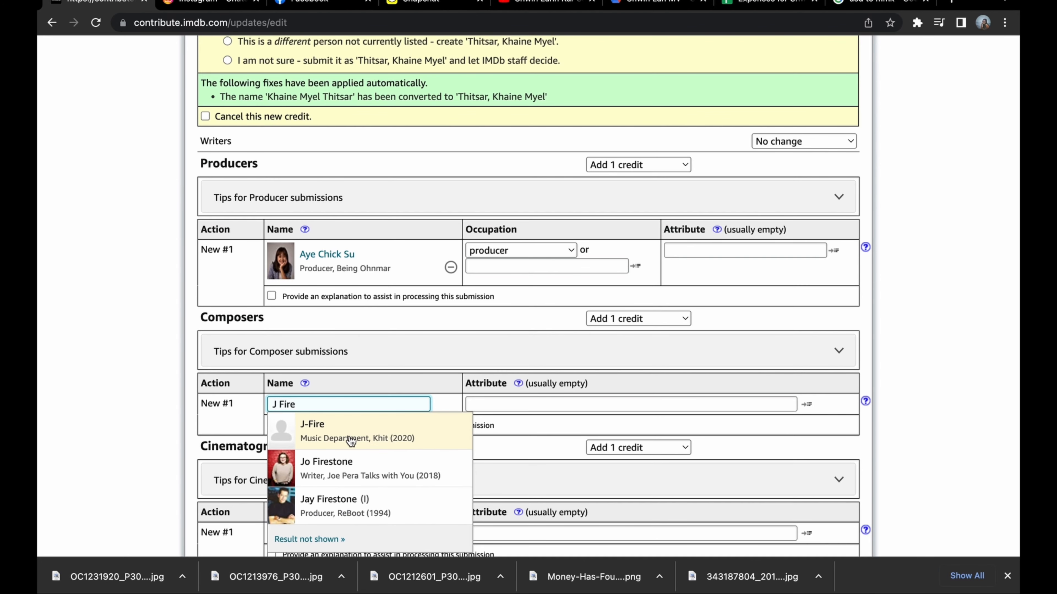
pyautogui.click(351, 441)
# Enter the cinematographer's name and choose the matching Cinematographer entry from Khit (2020).
pyautogui.scroll(-4, 437, 396)
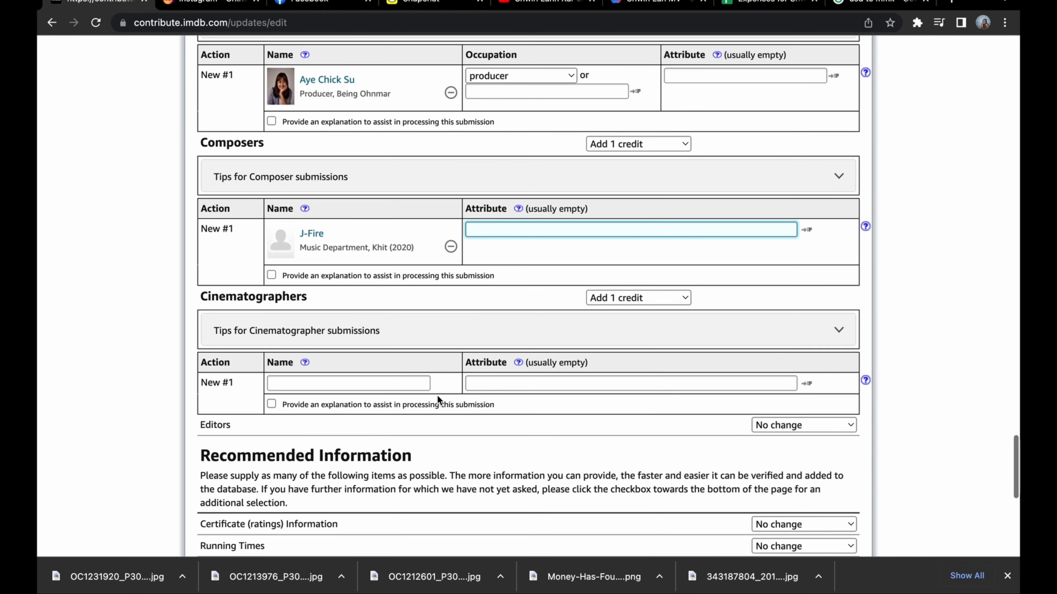
pyautogui.click(384, 384)
pyautogui.write('Naing S')
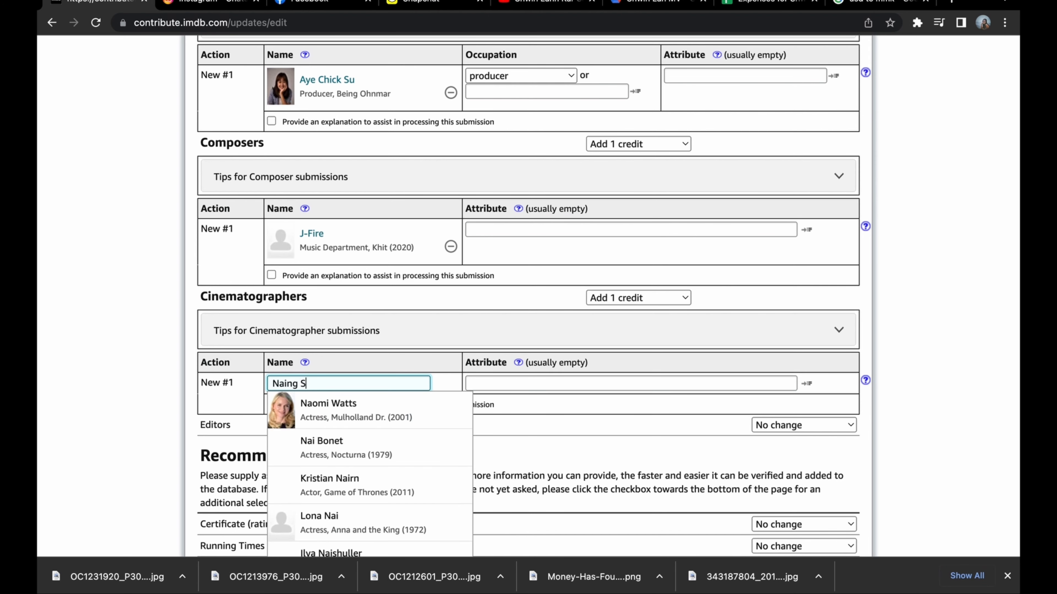
pyautogui.write('hin Thant')
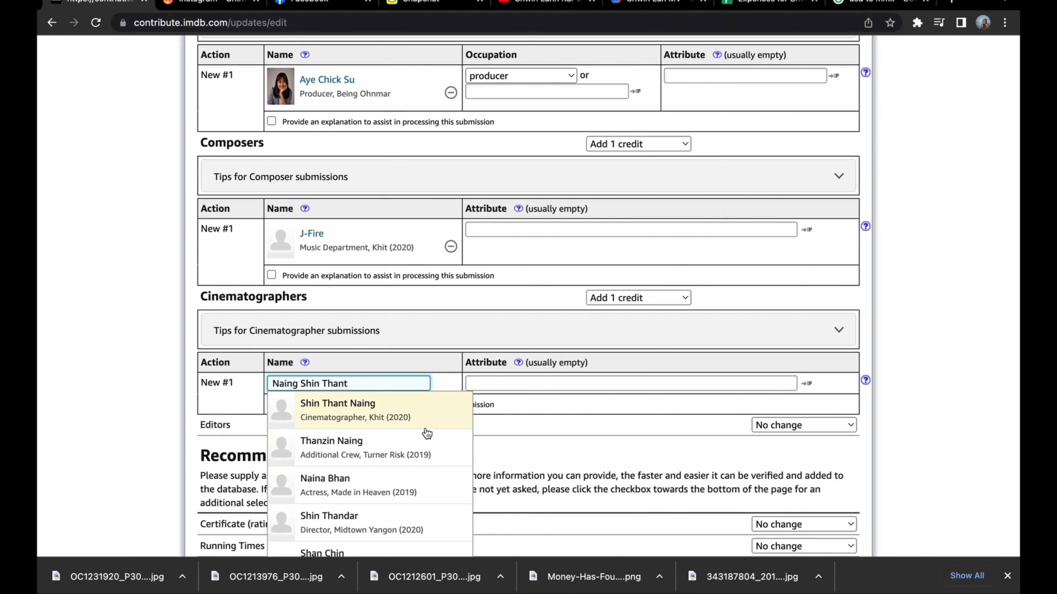
pyautogui.click(372, 424)
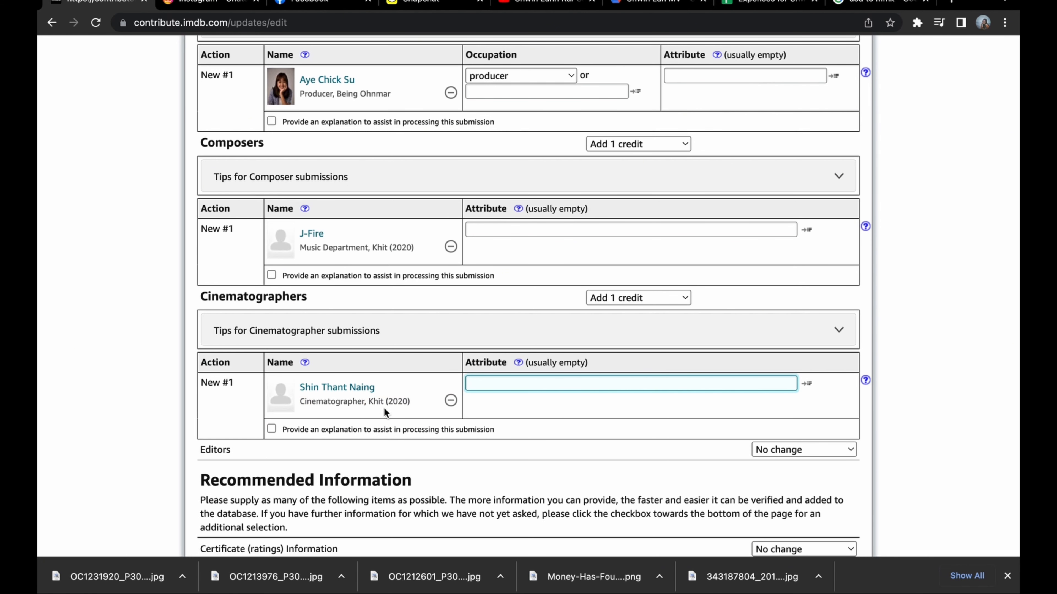
# Enter "Bago, Myanmar" as the filming location.
pyautogui.scroll(-4, 418, 390)
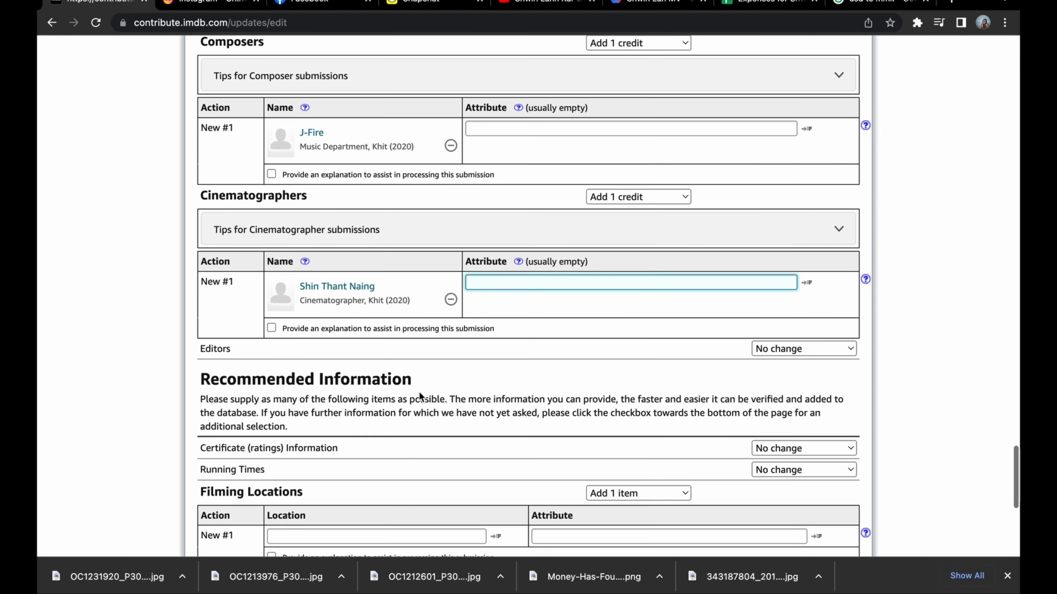
pyautogui.scroll(-2, 418, 397)
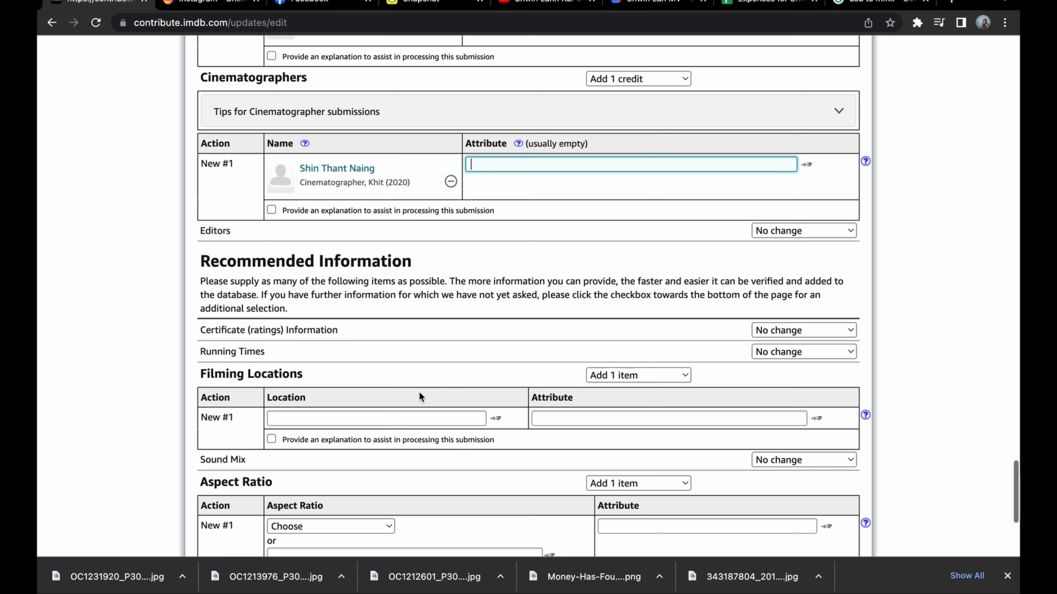
pyautogui.click(381, 419)
pyautogui.write('Bago')
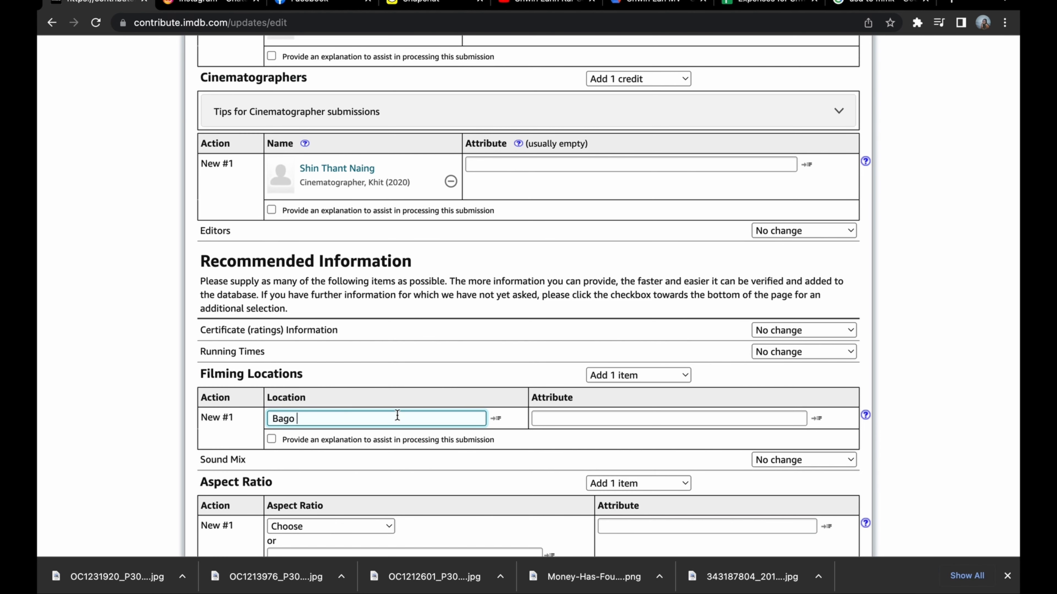
pyautogui.scroll(-5, 396, 415)
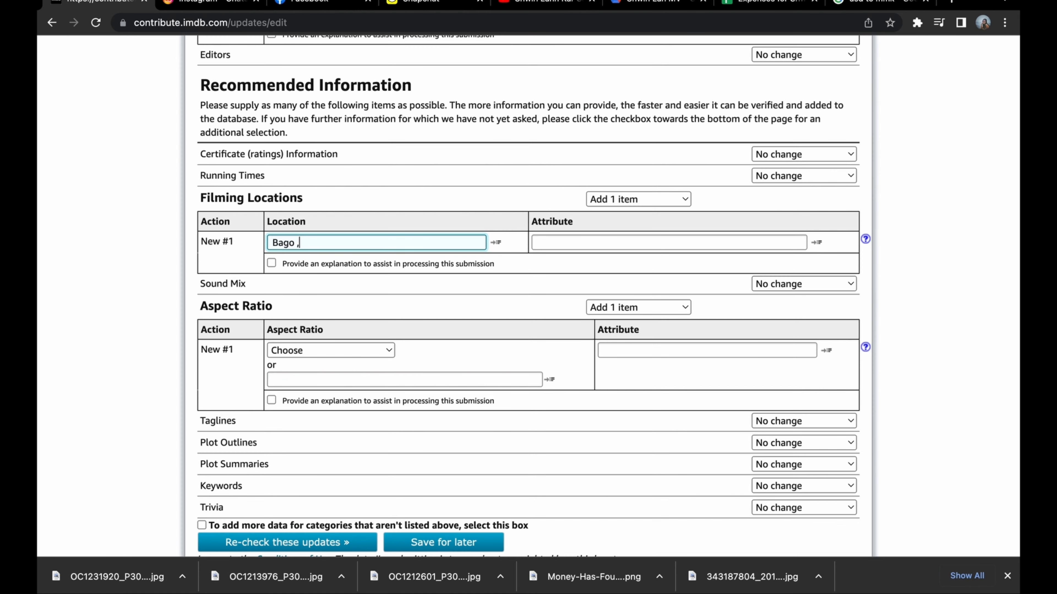
pyautogui.write('o, Myanamr')
pyautogui.press('BackSpace')
pyautogui.press('BackSpace')
pyautogui.write('mar')
# Set the aspect ratio to 16 : 9 and re-check the submission.
pyautogui.click(316, 350)
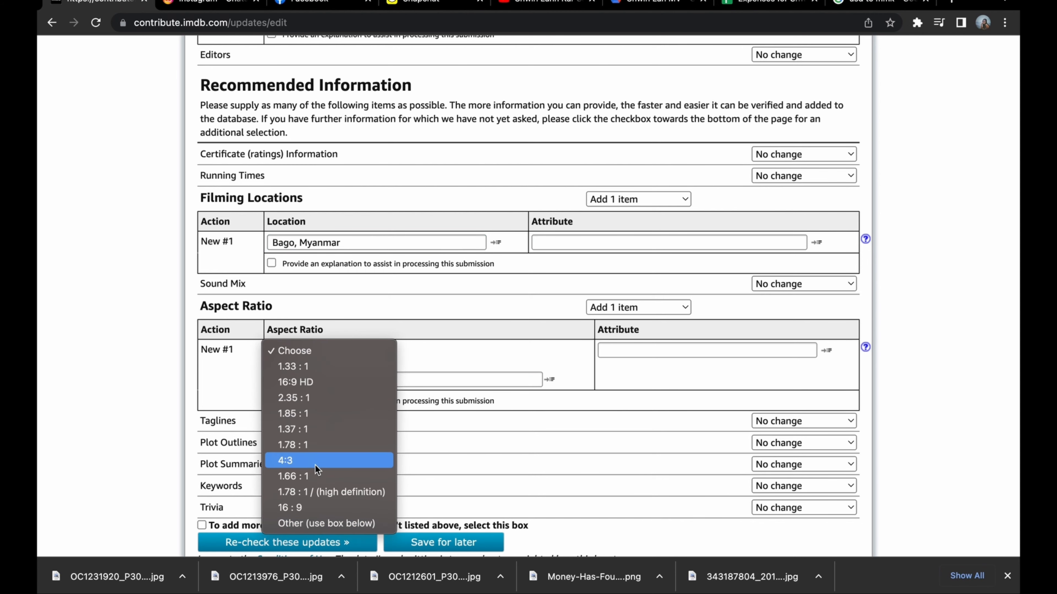
pyautogui.click(307, 506)
pyautogui.scroll(-3, 394, 352)
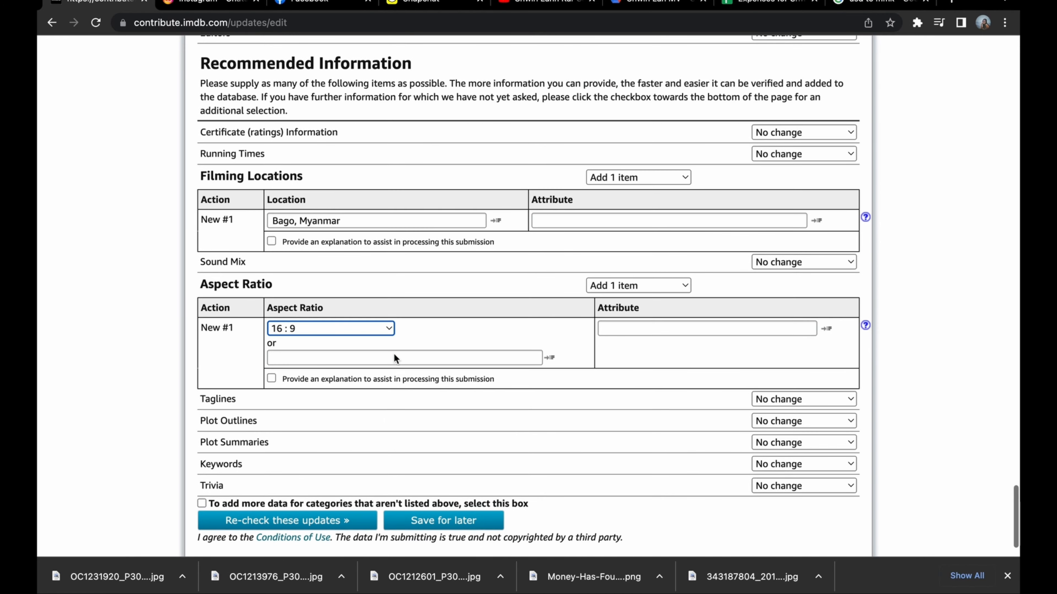
pyautogui.click(337, 464)
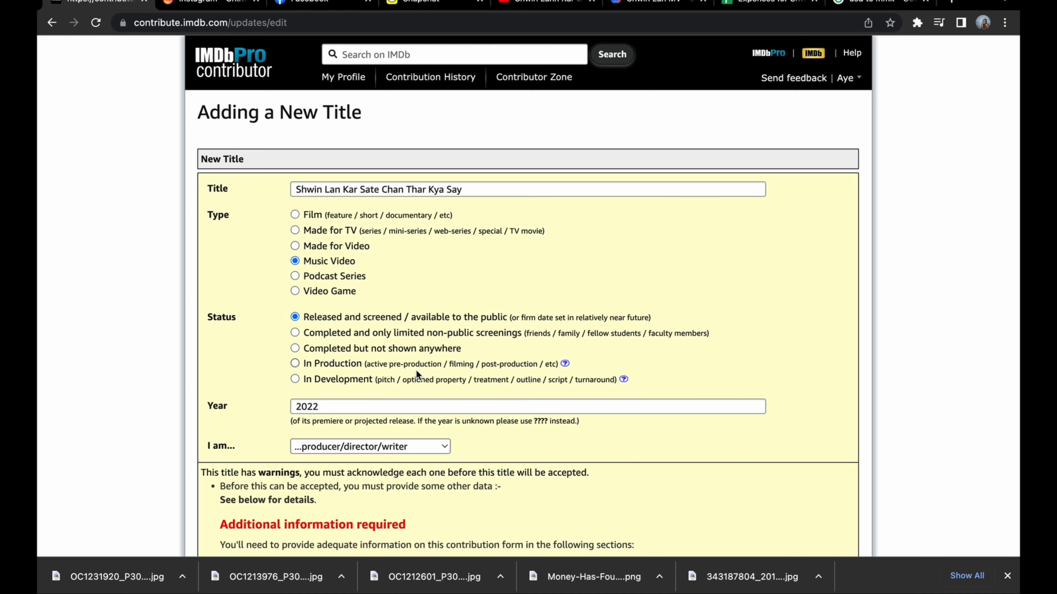
# Set the attribute of the Burma release date to "Online Streaming Platforms".
pyautogui.scroll(-6, 417, 370)
pyautogui.scroll(-8, 416, 374)
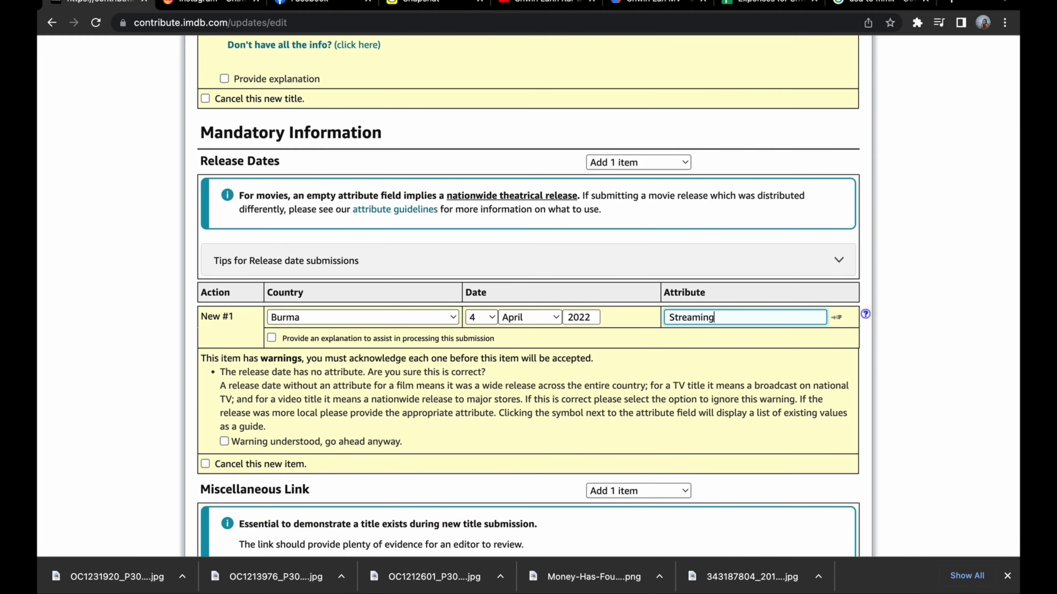
pyautogui.click(667, 317)
pyautogui.write('Online Streaming Platforms')
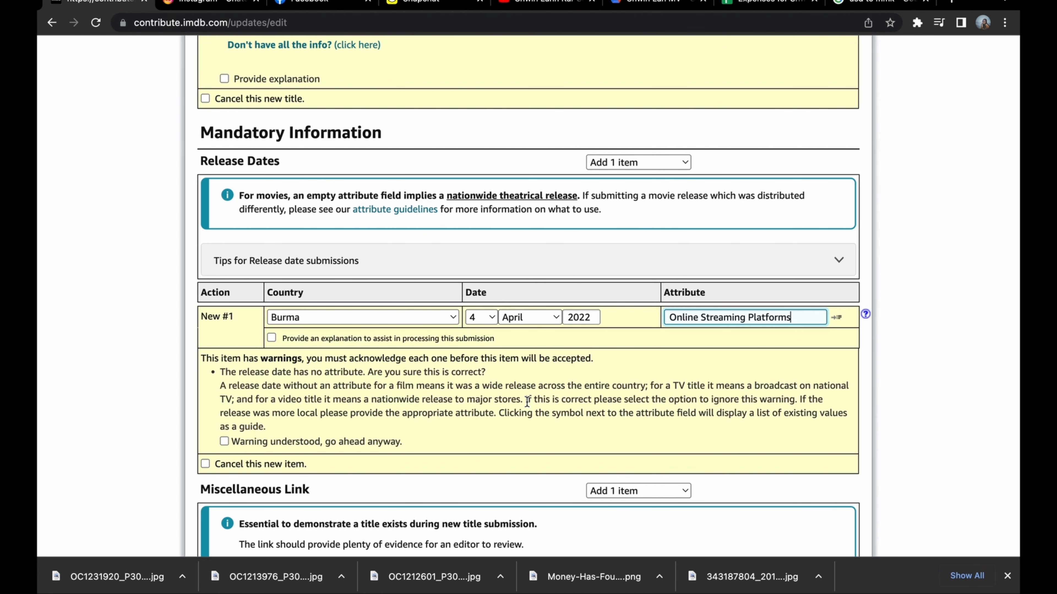
pyautogui.scroll(2, 527, 402)
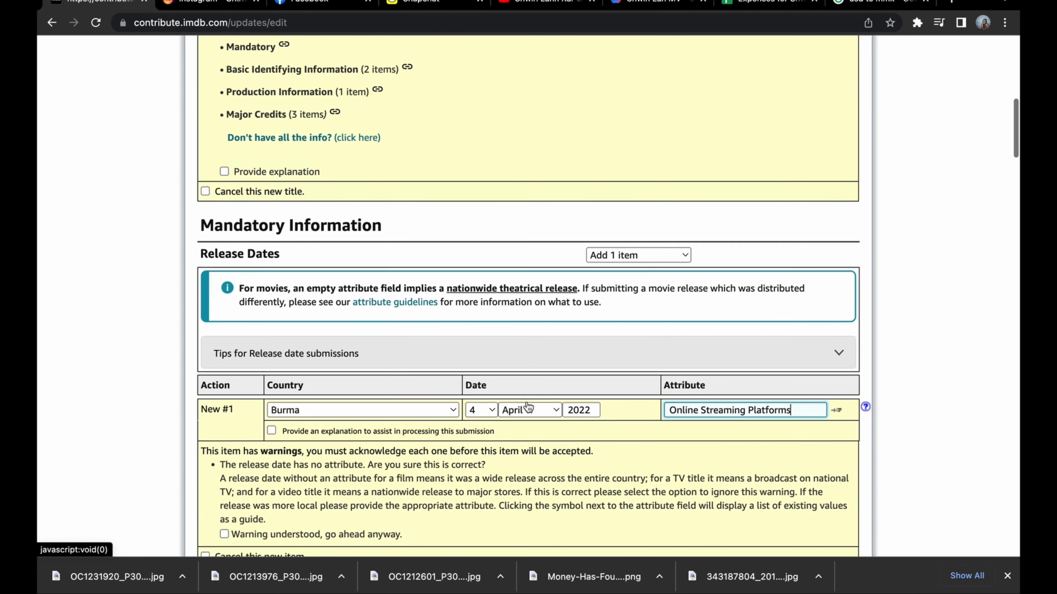
# Link the first cast credit to the Music Department entry from Khit (2020) and mark the second as a different person not currently listed.
pyautogui.scroll(-7, 527, 402)
pyautogui.scroll(-10, 526, 401)
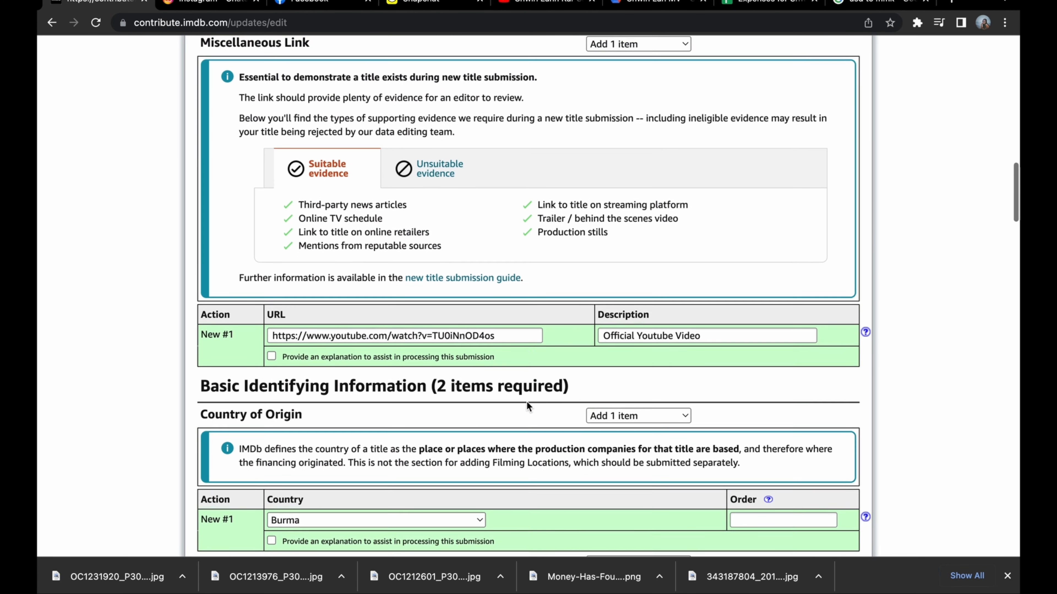
pyautogui.scroll(-20, 527, 401)
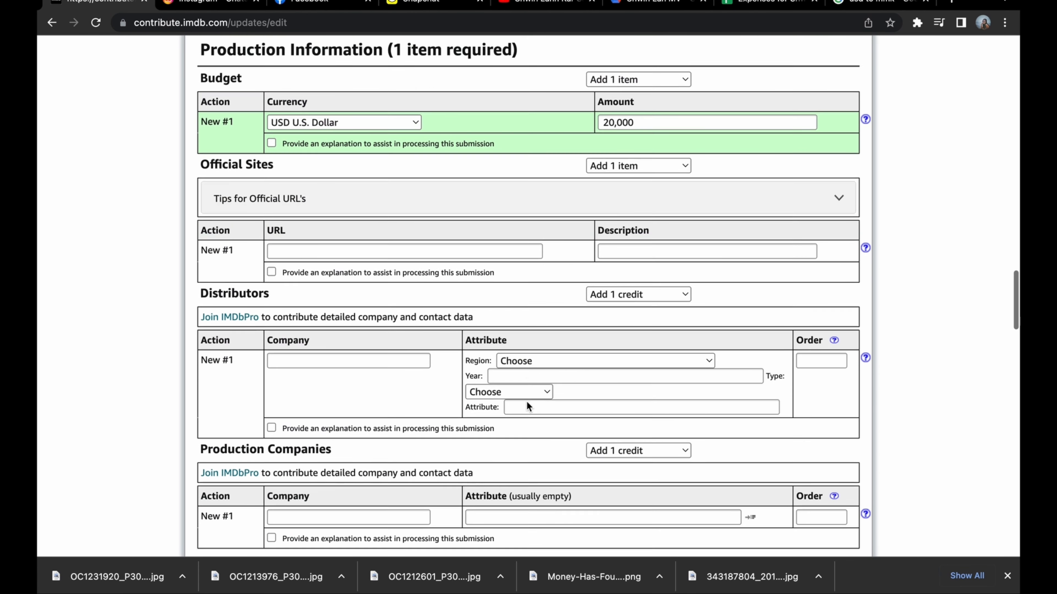
pyautogui.scroll(-5, 526, 405)
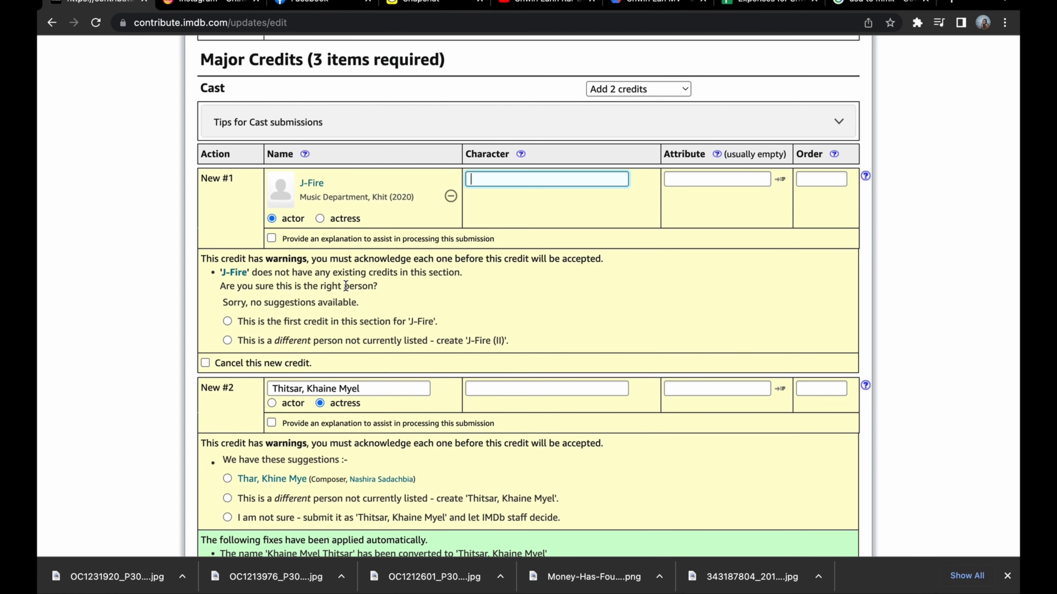
pyautogui.scroll(-2, 347, 288)
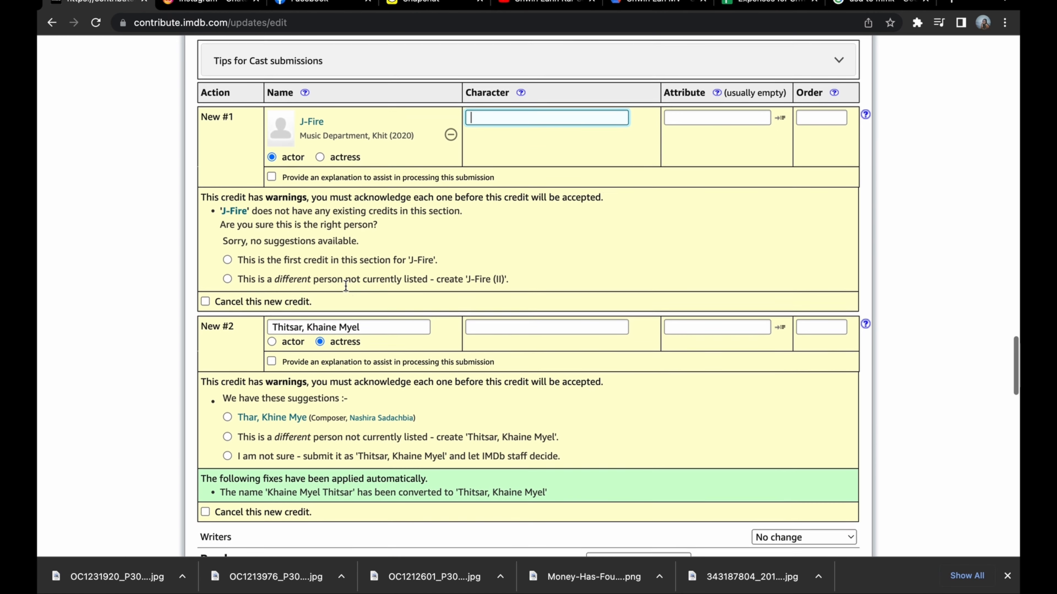
pyautogui.scroll(-1, 323, 439)
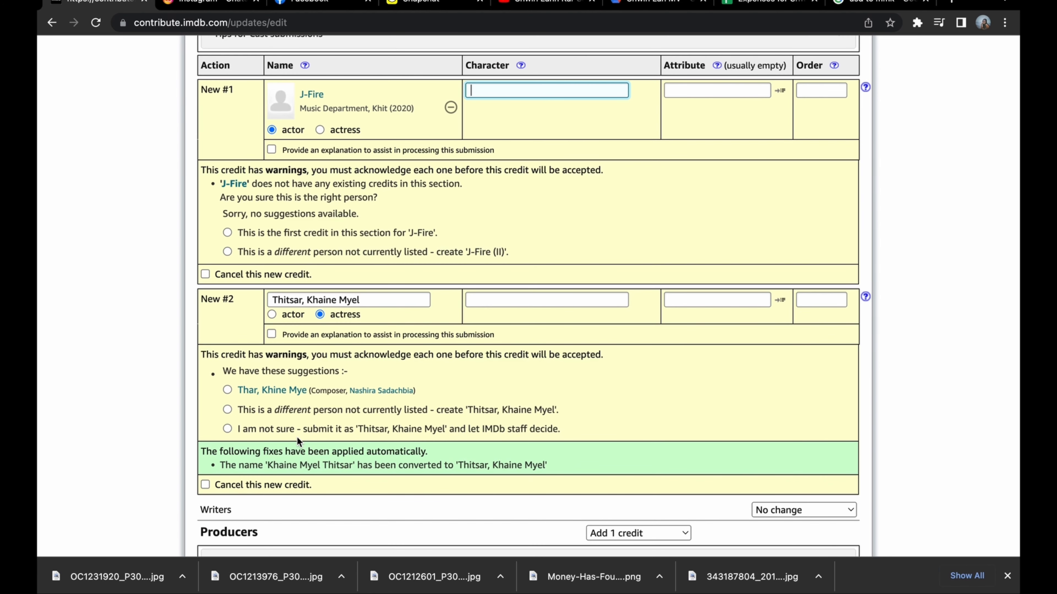
pyautogui.click(227, 410)
# Enter "Kan Baw Za Thardi Pa" as the attribute of the Bago, Myanmar filming location and re-check the submission.
pyautogui.scroll(-15, 303, 426)
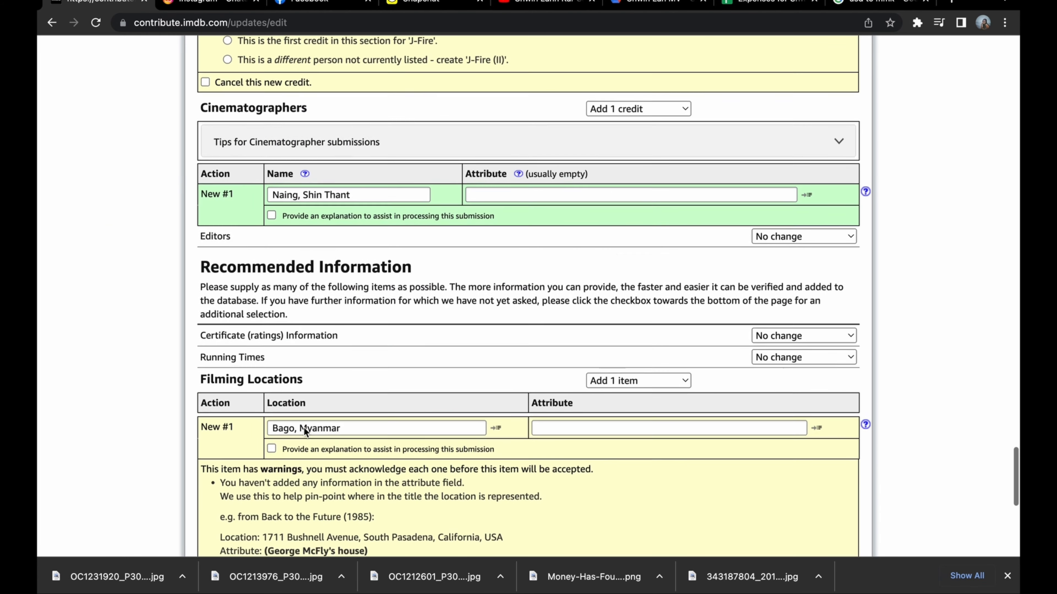
pyautogui.scroll(-3, 304, 428)
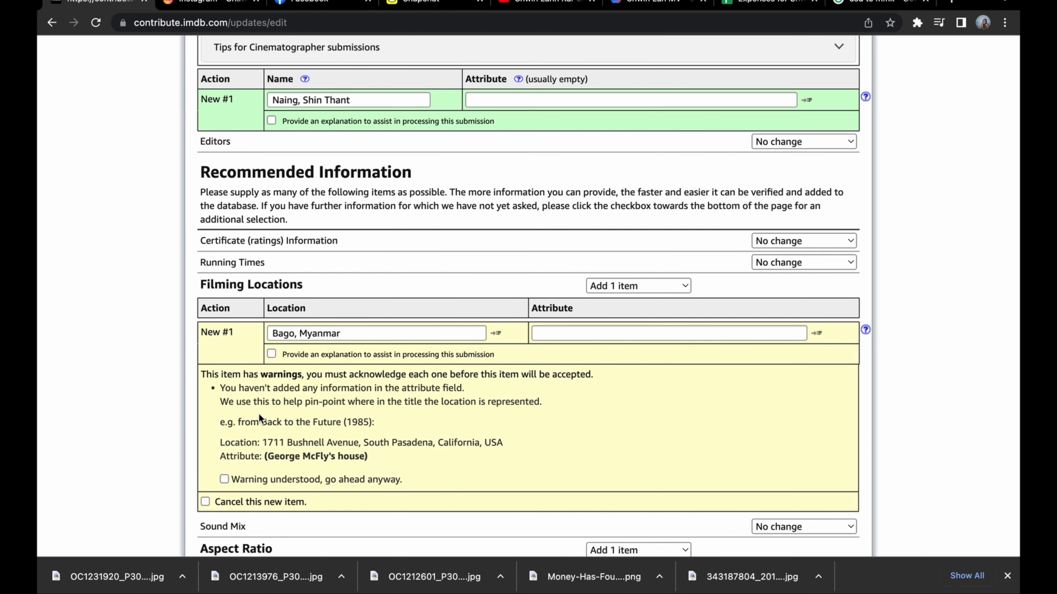
pyautogui.click(606, 329)
pyautogui.write('Kan Ba')
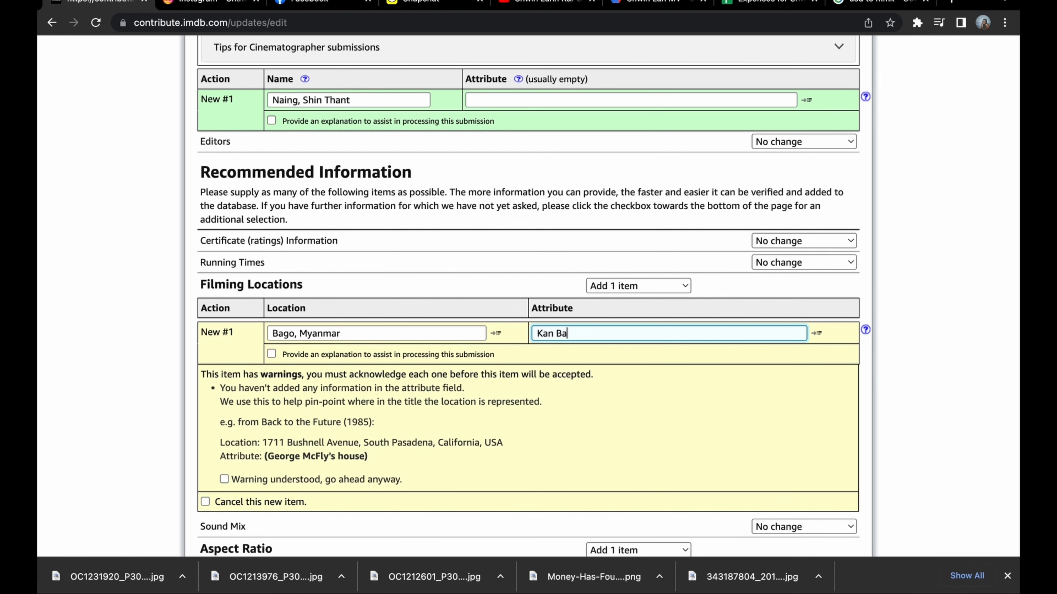
pyautogui.write('w Za Thad')
pyautogui.press('BackSpace')
pyautogui.write('rdi Palace')
pyautogui.scroll(-8, 439, 466)
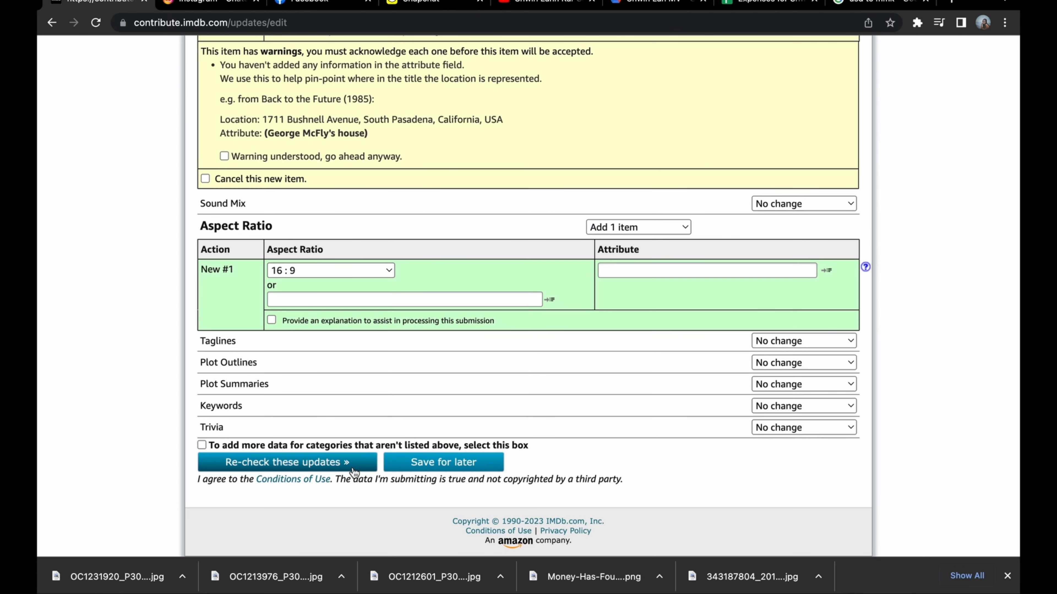
pyautogui.click(353, 468)
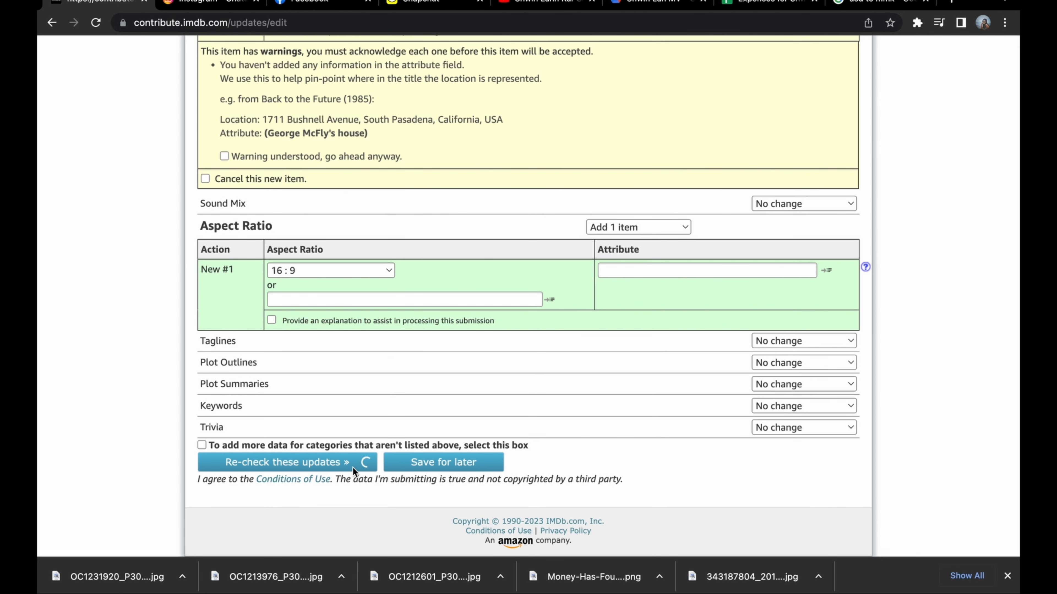
pyautogui.scroll(-16, 309, 461)
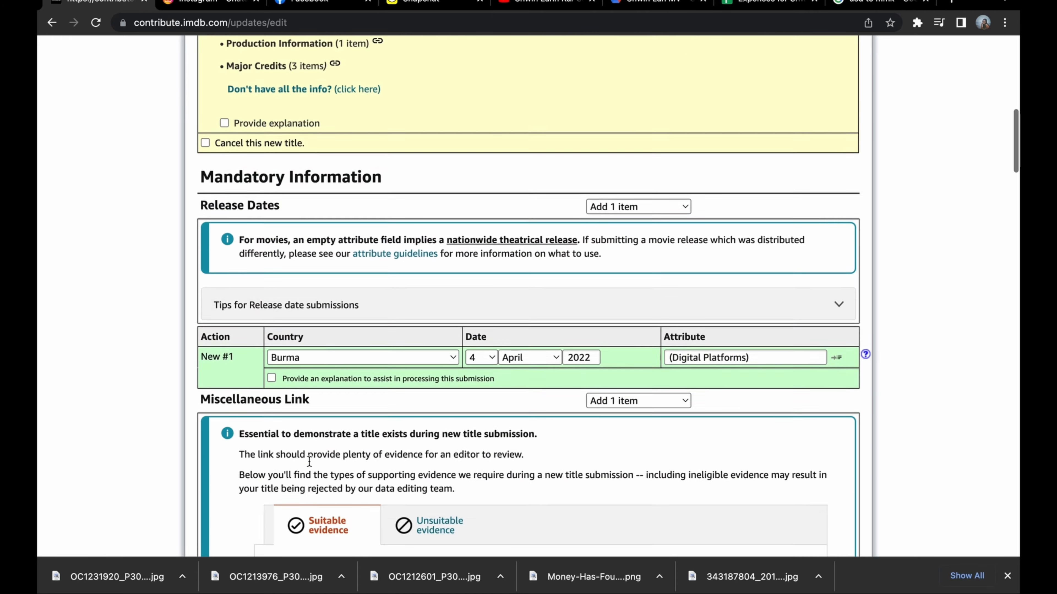
# Link the first cast credit to the Music Department entry from Khit (2020) and set its character to "Singer".
pyautogui.scroll(-20, 308, 461)
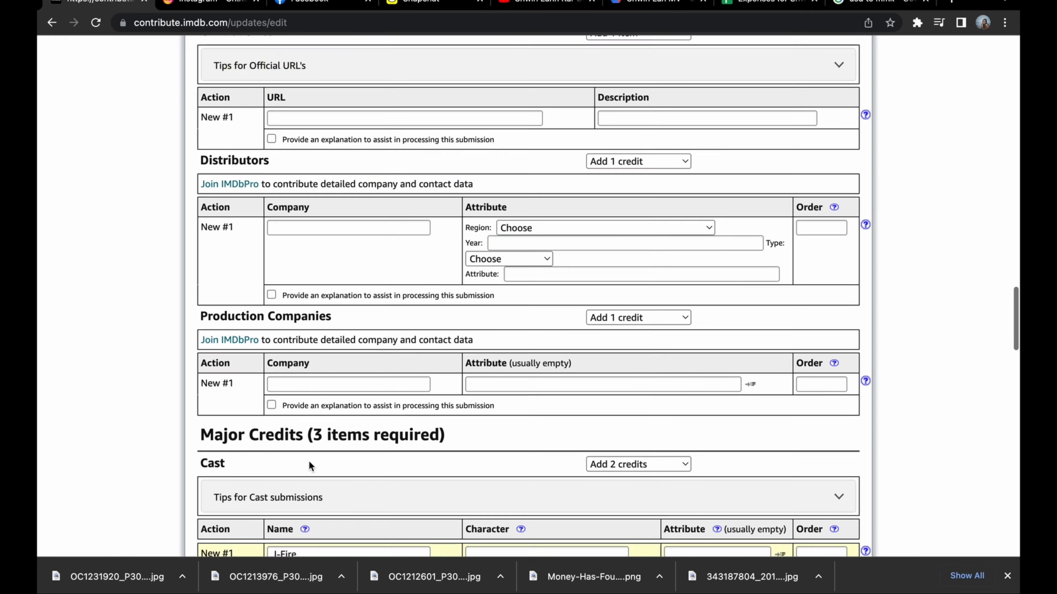
pyautogui.scroll(-3, 309, 461)
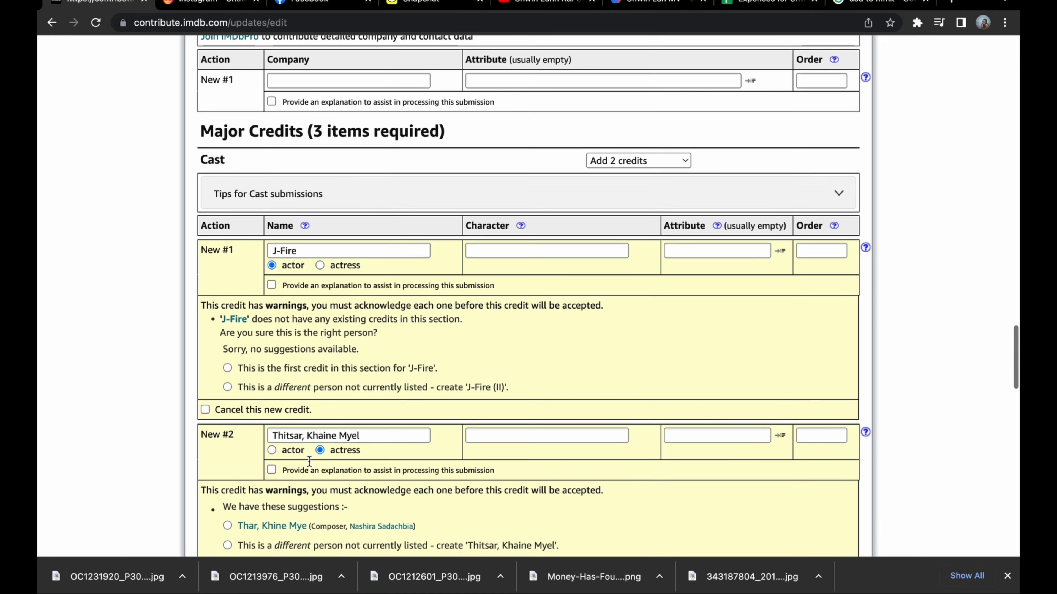
pyautogui.click(329, 248)
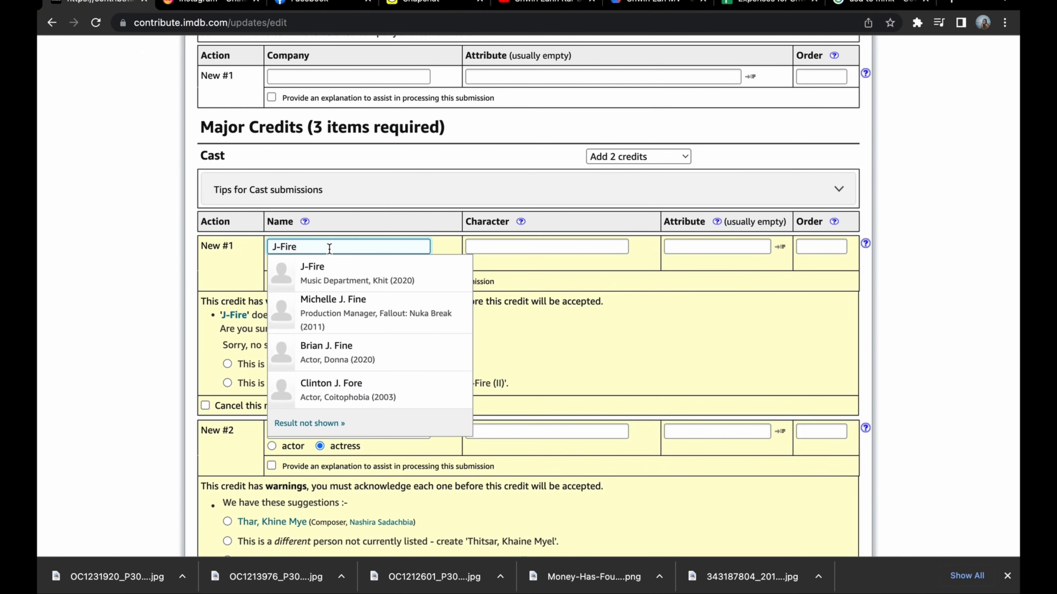
pyautogui.click(332, 274)
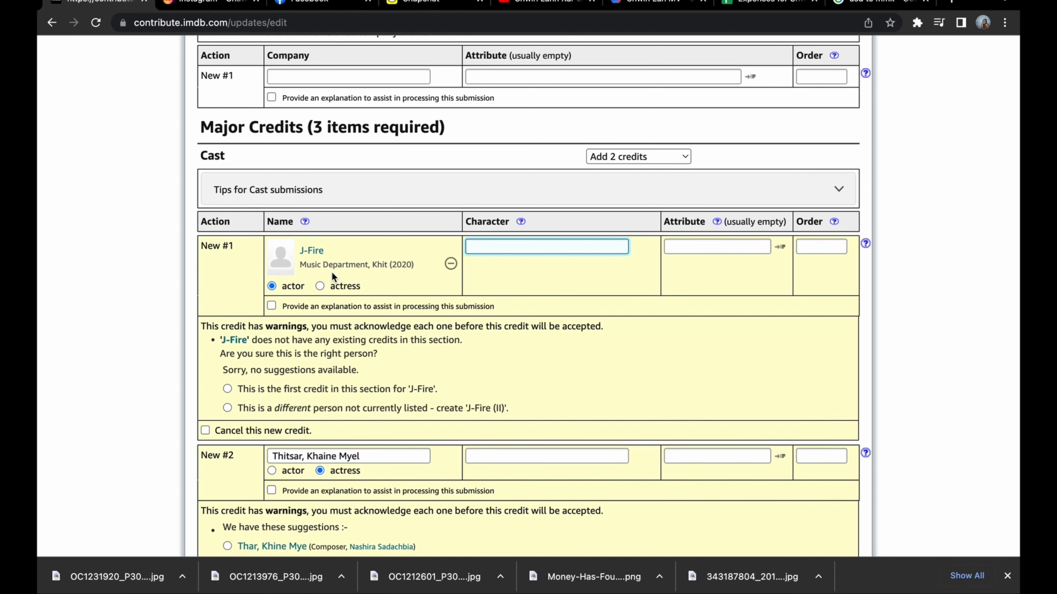
pyautogui.write('Singer')
# Set the second cast credit's character to "Singer" and move the surname to the end of the performer's name.
pyautogui.scroll(-3, 376, 394)
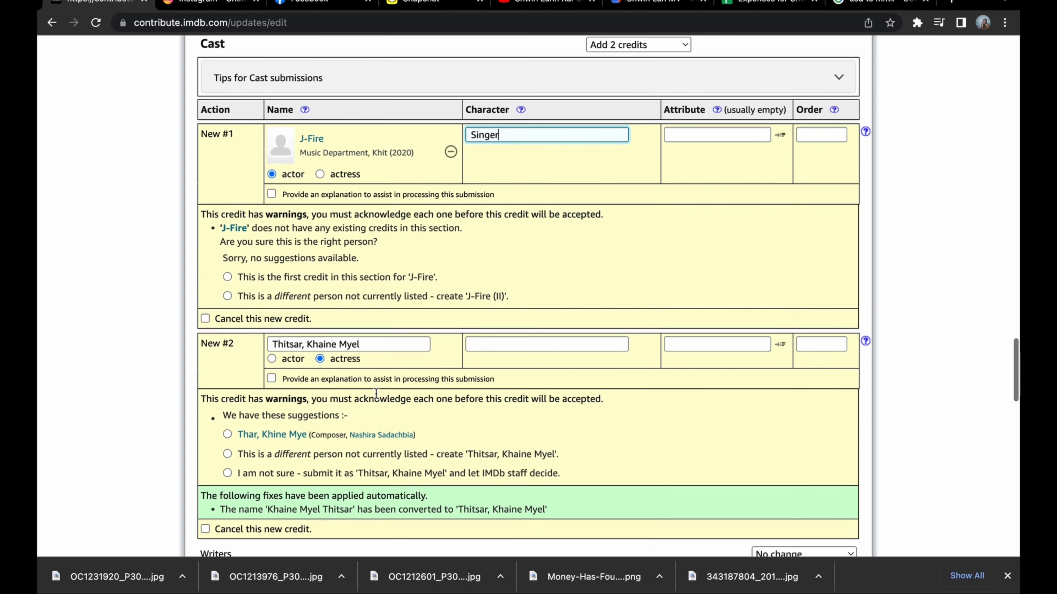
pyautogui.click(527, 315)
pyautogui.write('Singer')
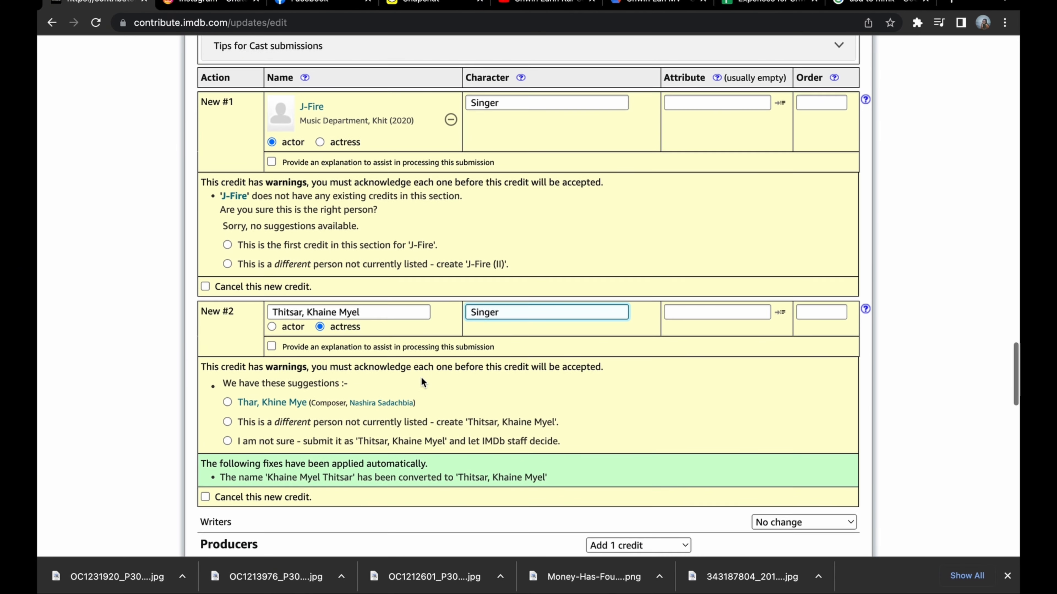
pyautogui.scroll(-1, 421, 377)
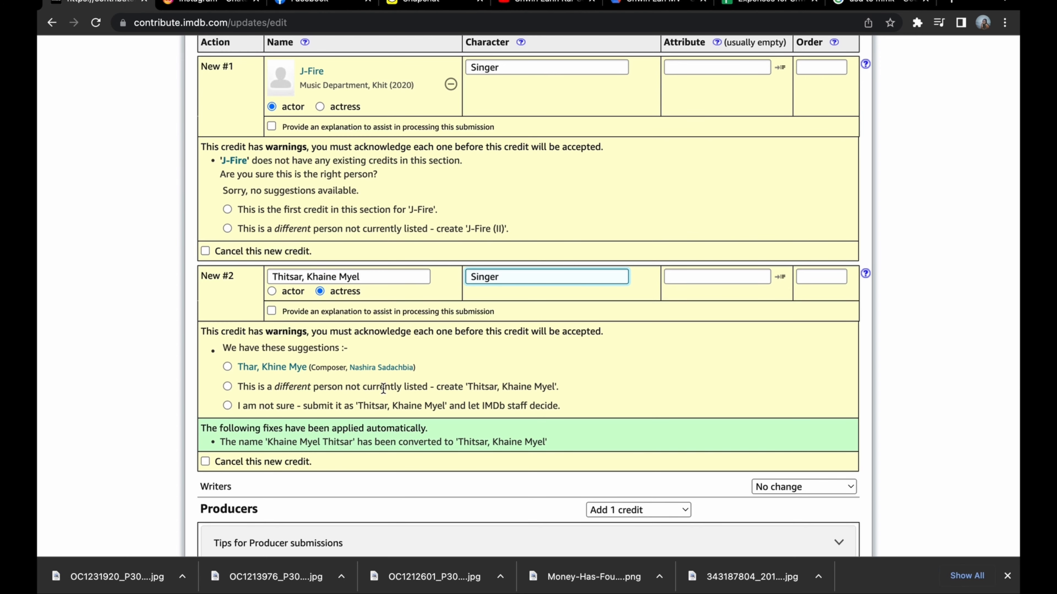
pyautogui.moveTo(304, 278); pyautogui.dragTo(255, 278)
pyautogui.press('super+x')
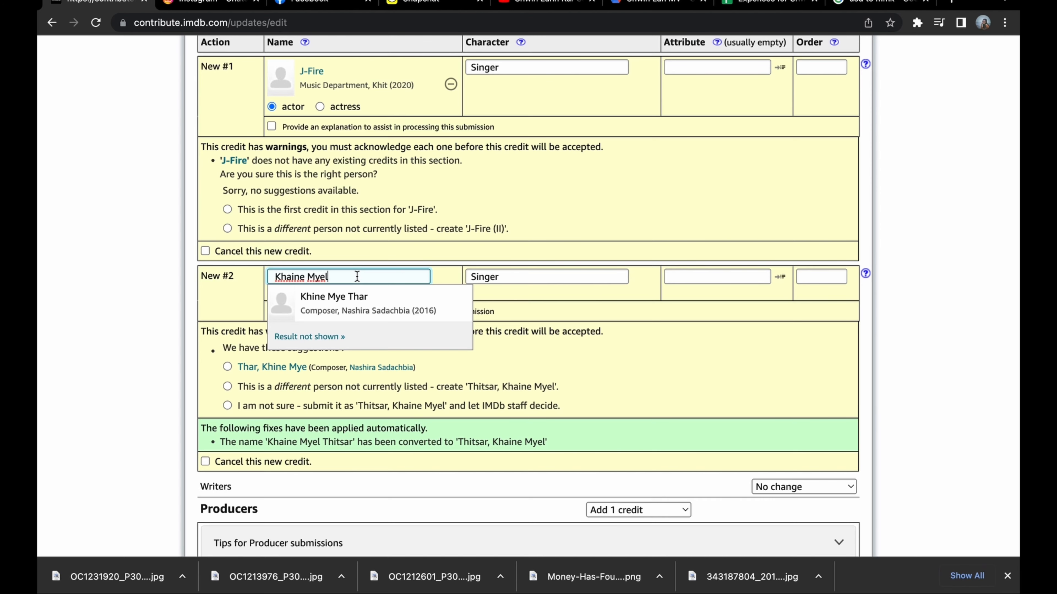
pyautogui.press('super+v')
pyautogui.press('BackSpace')
pyautogui.click(330, 278)
# Match the composer credit to the suggested Music Department person from Khit and re-check the submission.
pyautogui.scroll(-10, 433, 462)
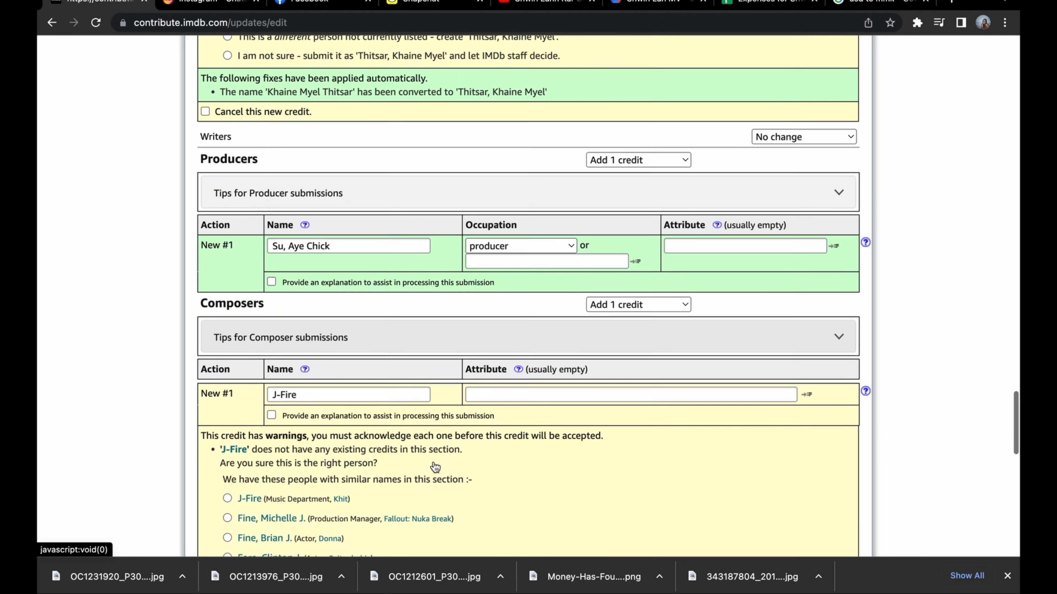
pyautogui.click(227, 365)
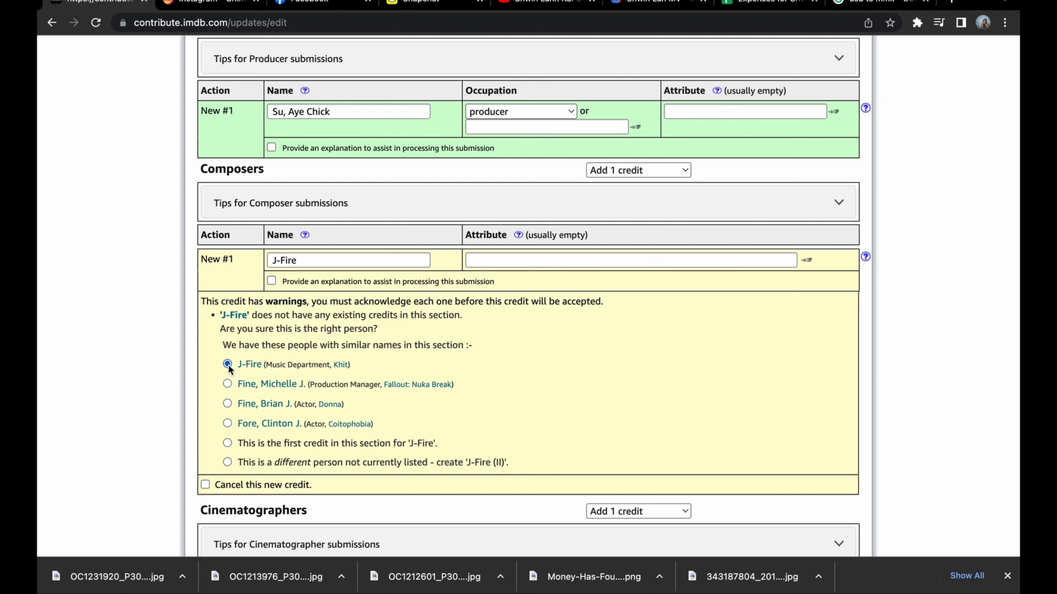
pyautogui.scroll(-2, 357, 447)
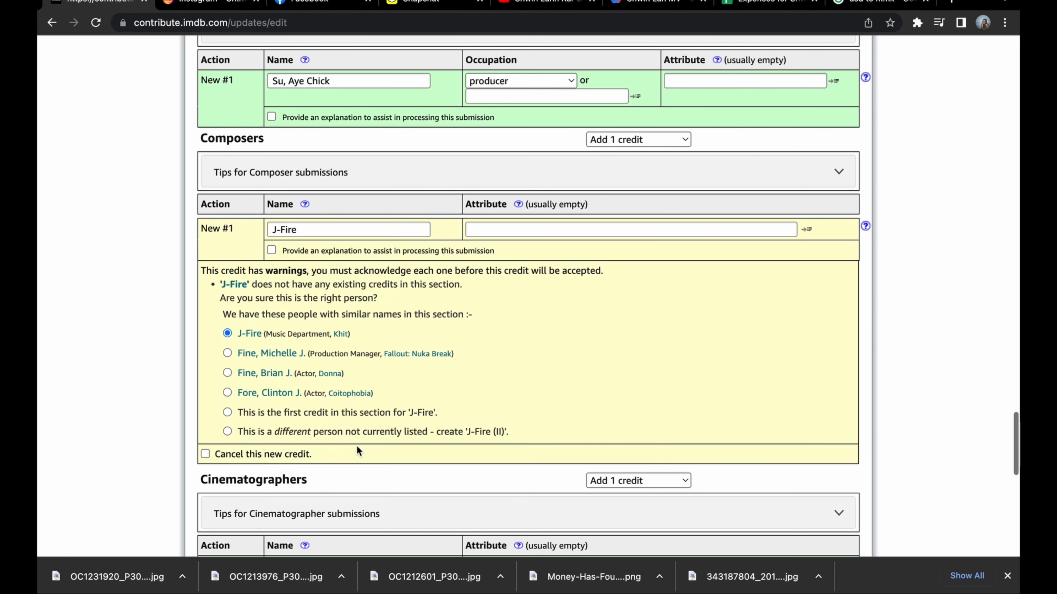
pyautogui.scroll(-6, 357, 446)
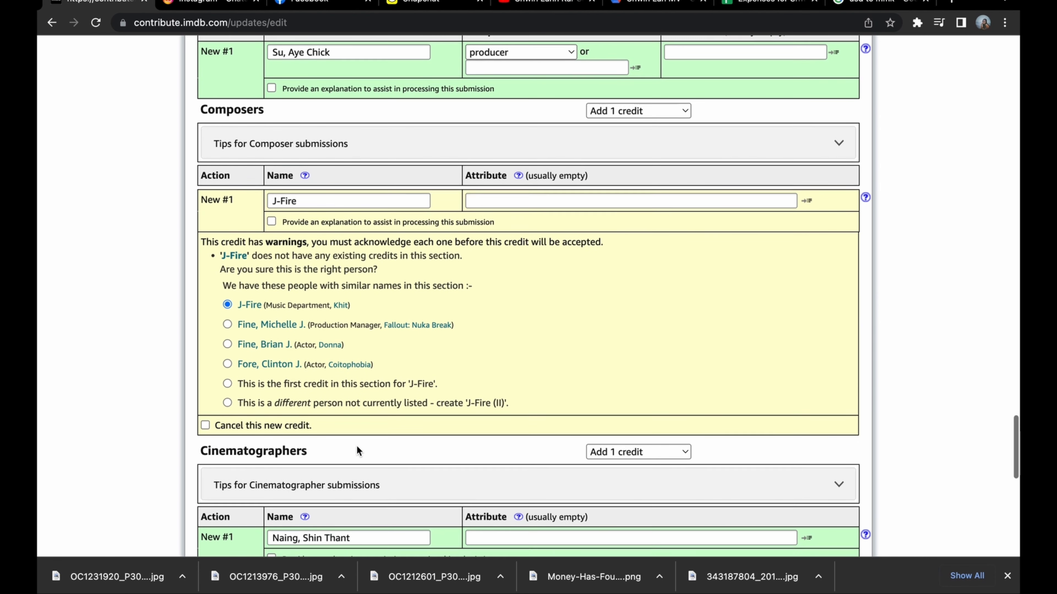
pyautogui.scroll(-15, 357, 448)
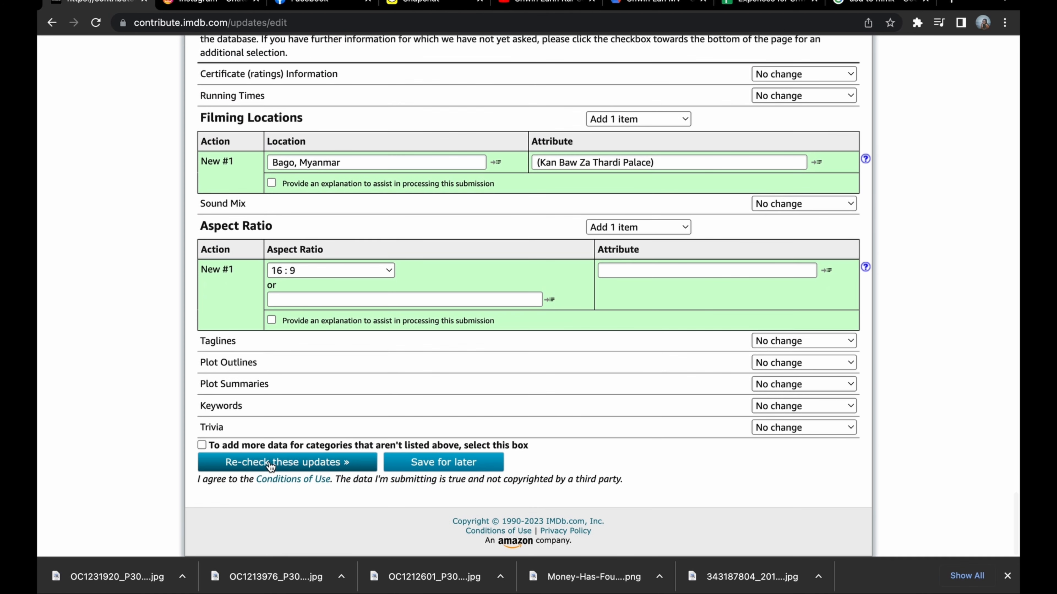
pyautogui.click(270, 463)
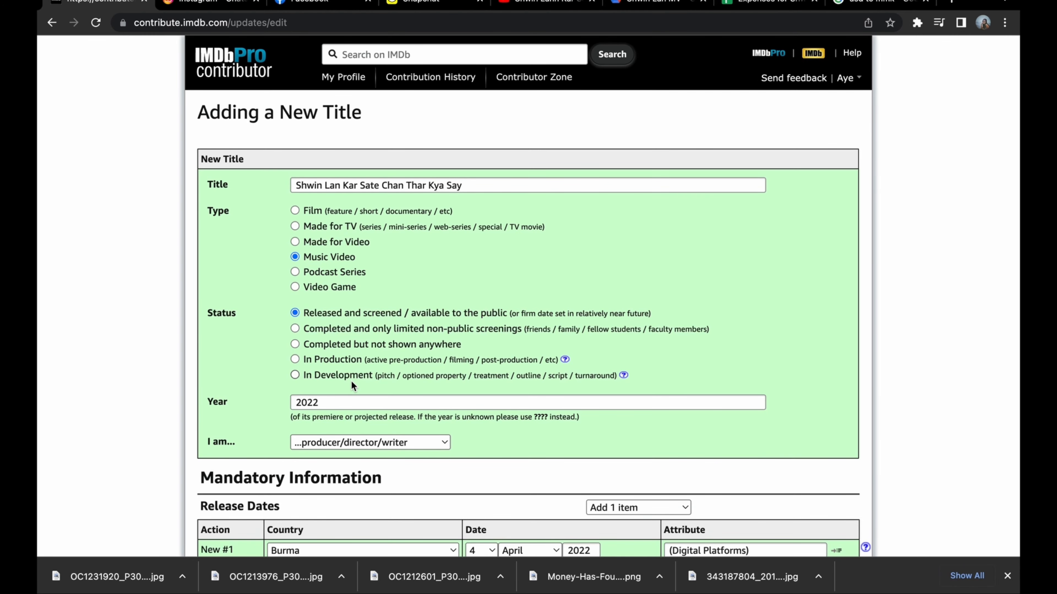
# Cancel the first cast credit and re-check the submission.
pyautogui.scroll(-10, 351, 380)
pyautogui.scroll(-20, 350, 381)
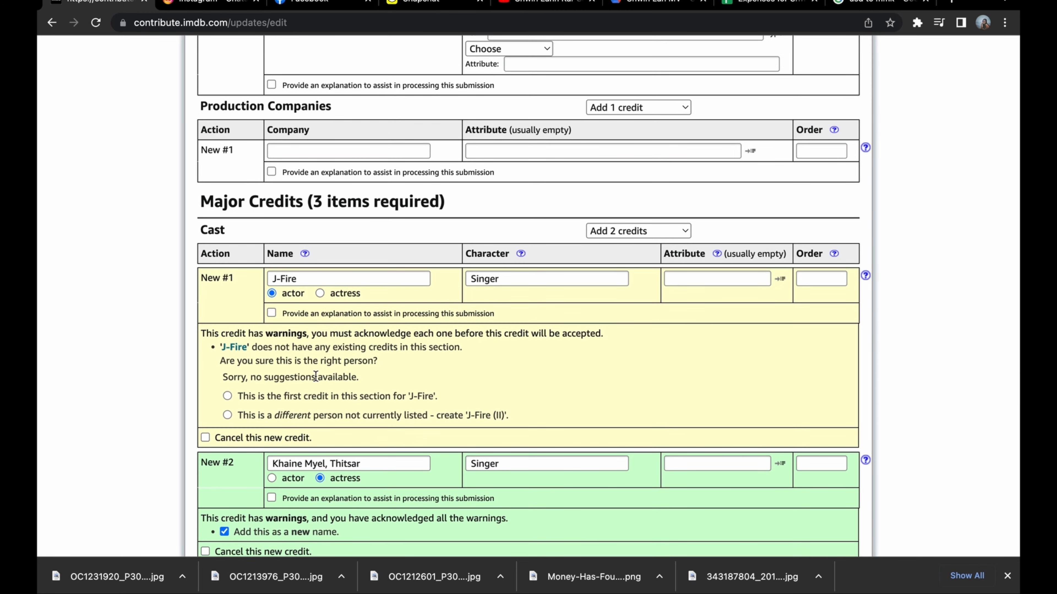
pyautogui.scroll(-1, 277, 427)
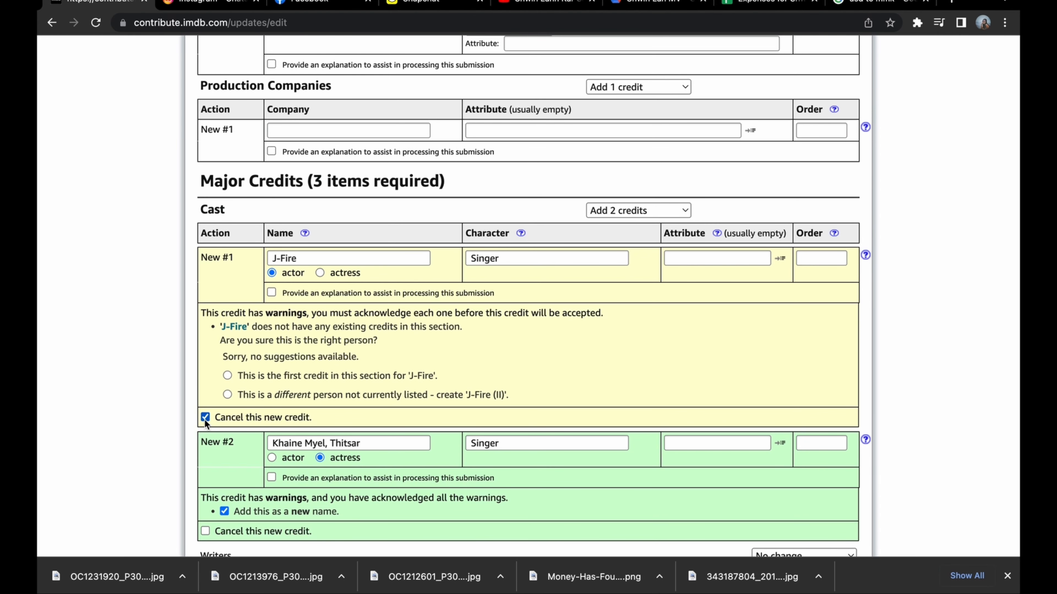
pyautogui.scroll(-2, 358, 410)
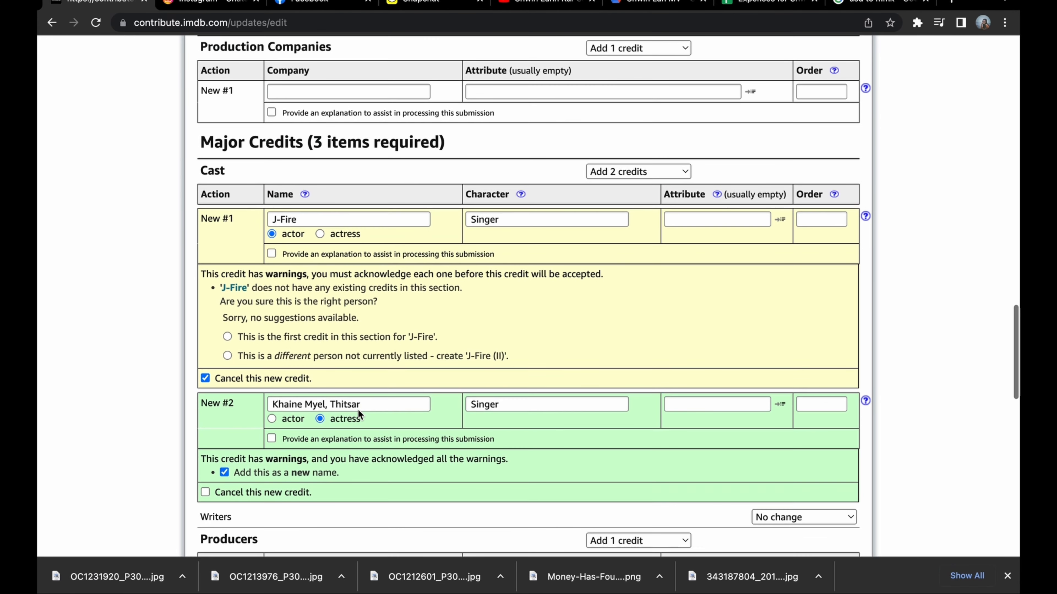
pyautogui.scroll(-5, 359, 409)
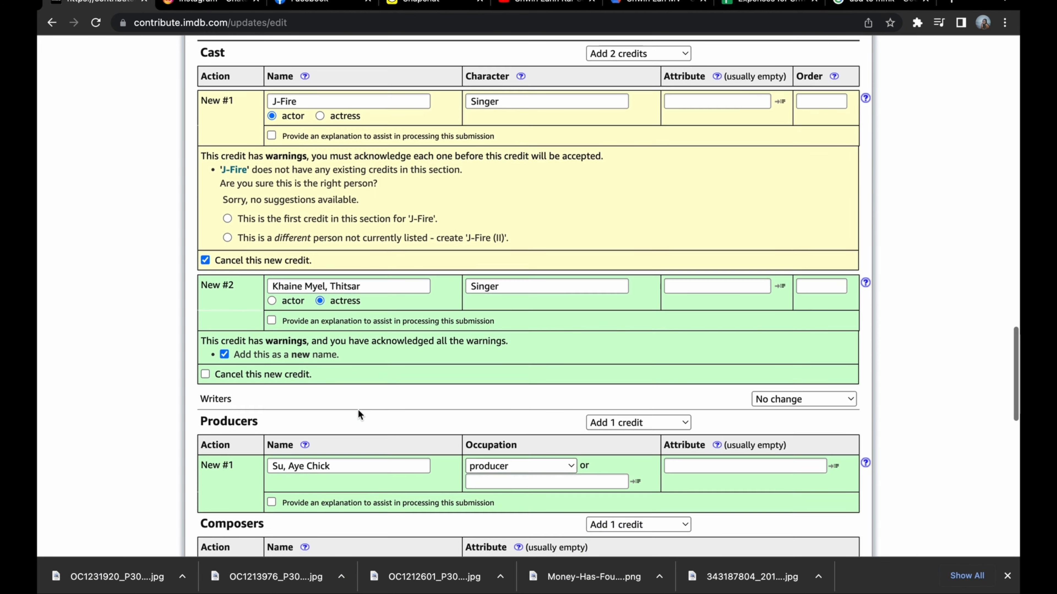
pyautogui.scroll(-20, 358, 410)
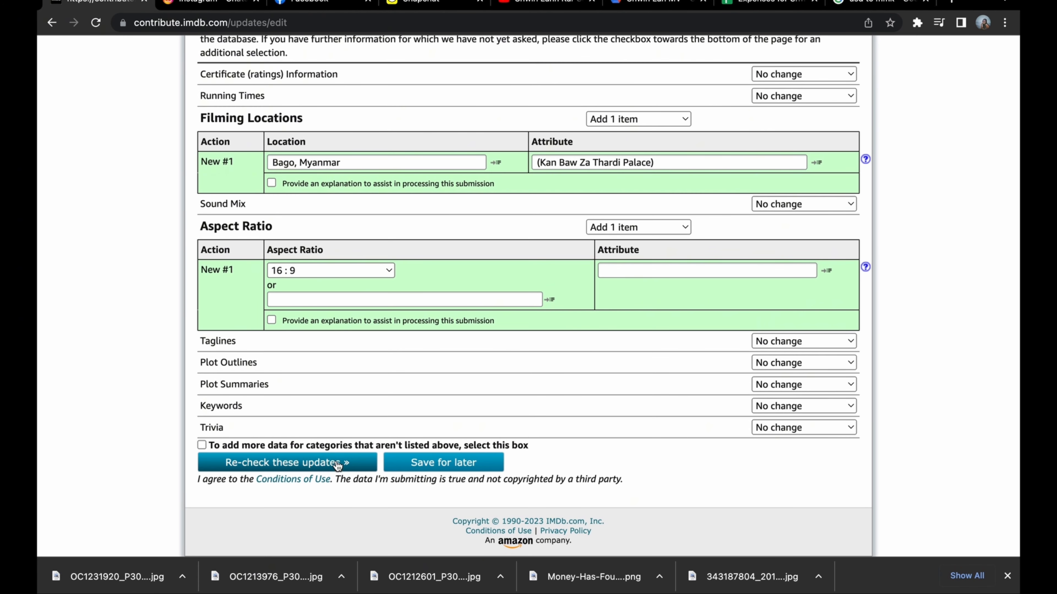
pyautogui.click(338, 465)
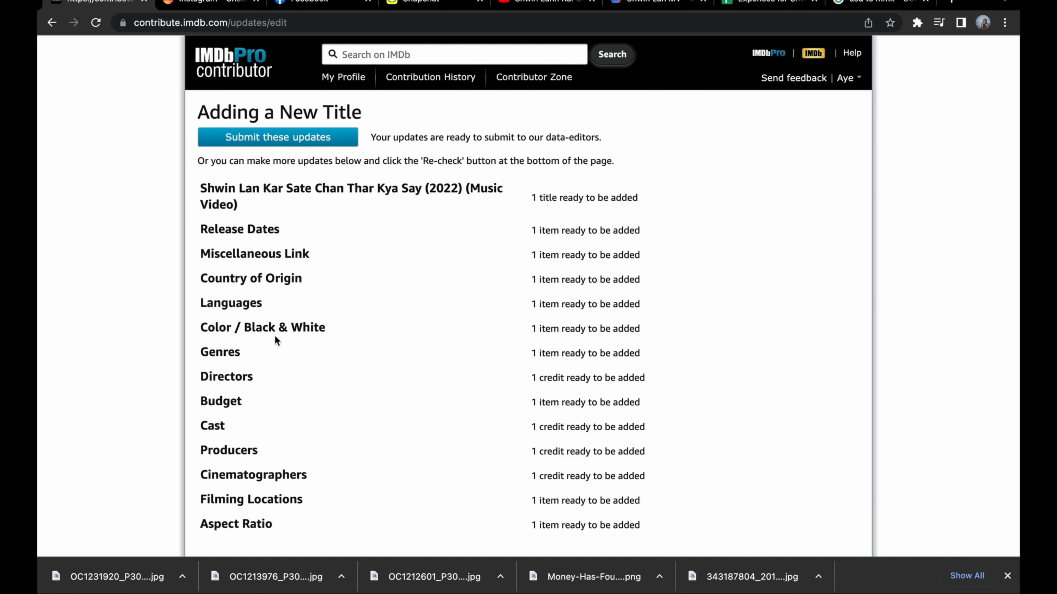
# Review the prepared title information and submit the updates to the data editors.
pyautogui.scroll(-3, 313, 315)
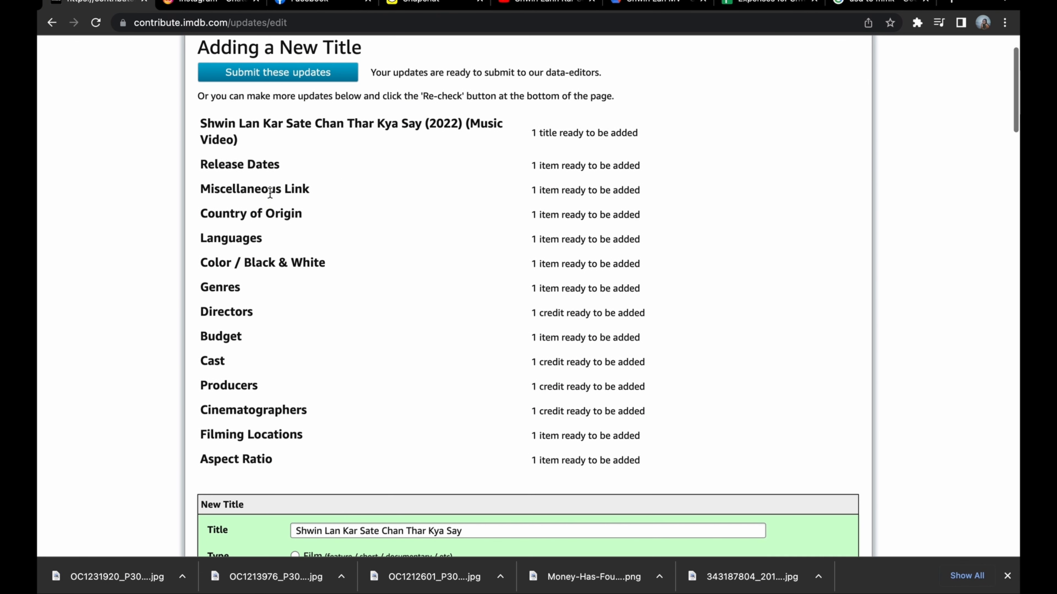
pyautogui.scroll(-15, 256, 482)
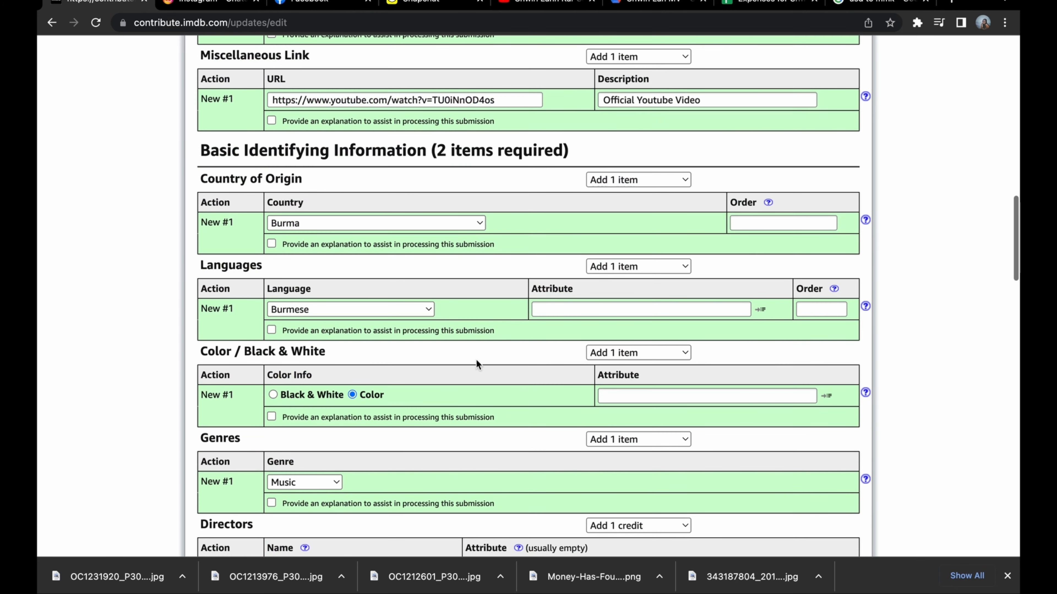
pyautogui.scroll(10, 427, 404)
pyautogui.scroll(7, 427, 405)
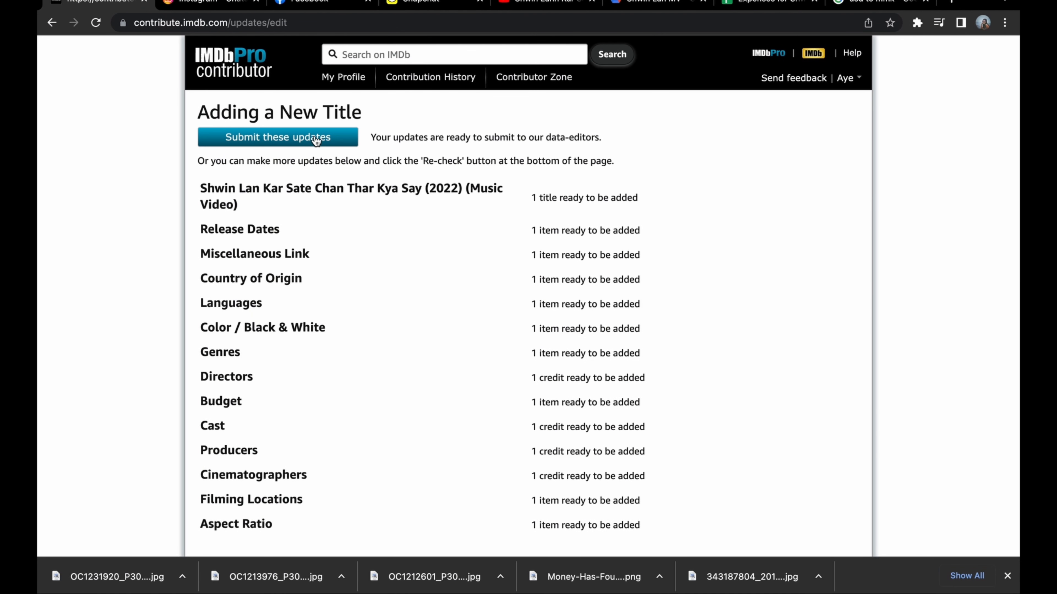
pyautogui.click(316, 139)
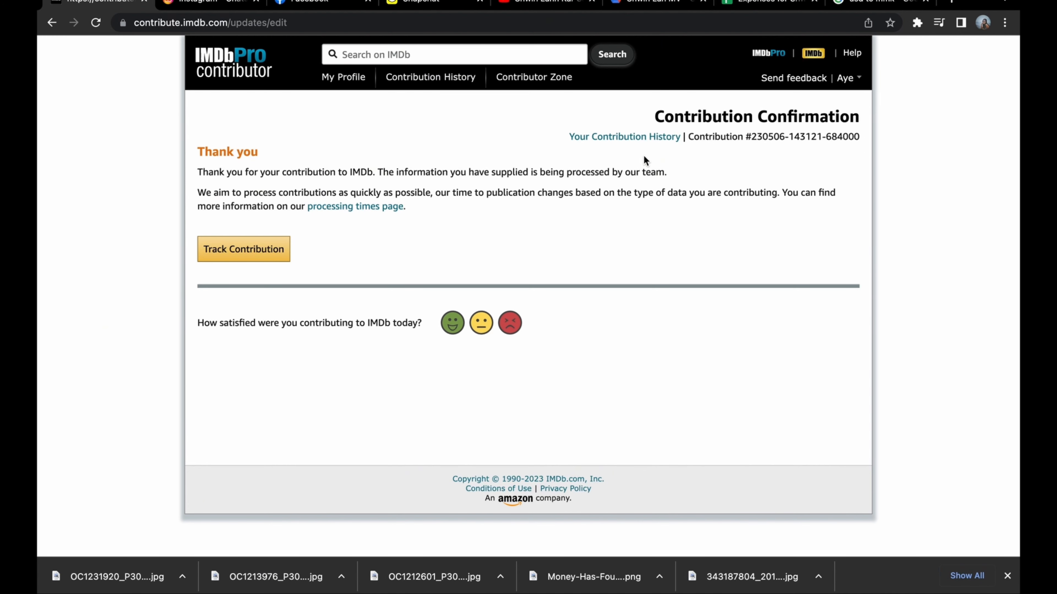
# Review the submitted updates in the contribution history and open the account's profile page.
pyautogui.click(592, 137)
pyautogui.click(597, 137)
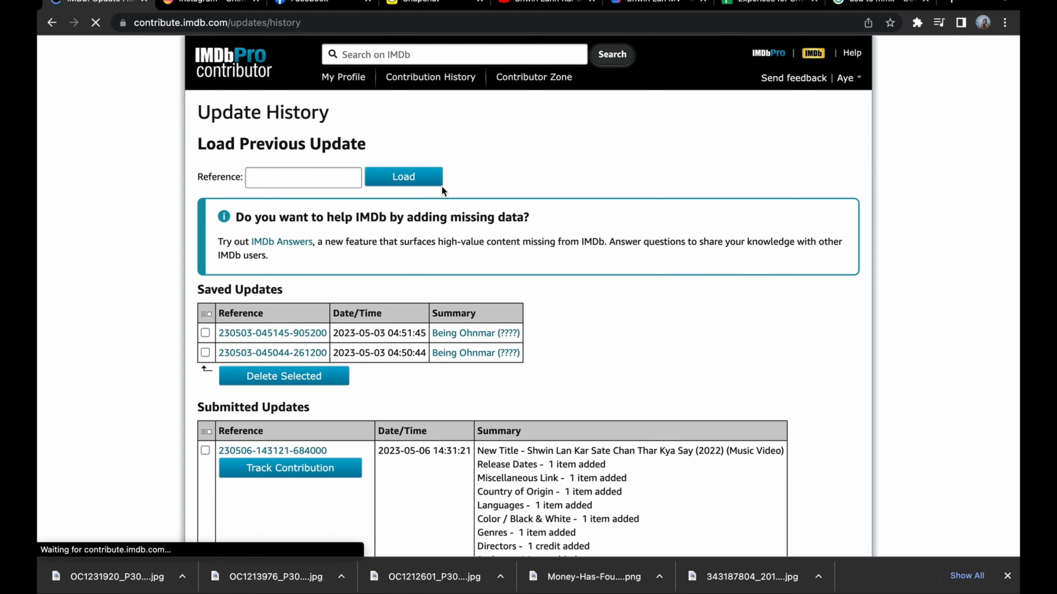
pyautogui.scroll(-1, 328, 340)
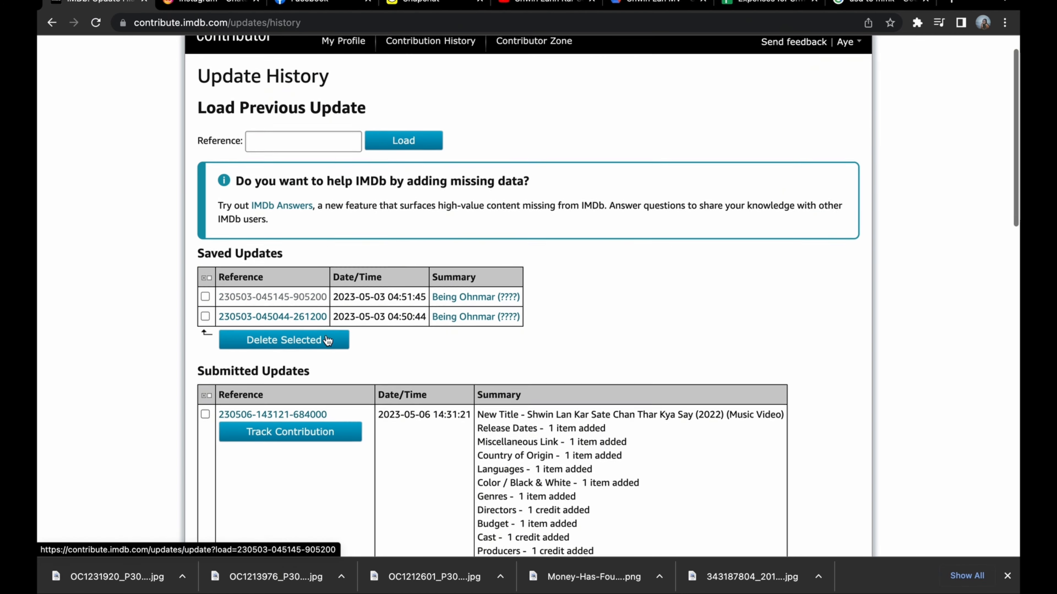
pyautogui.scroll(-5, 397, 427)
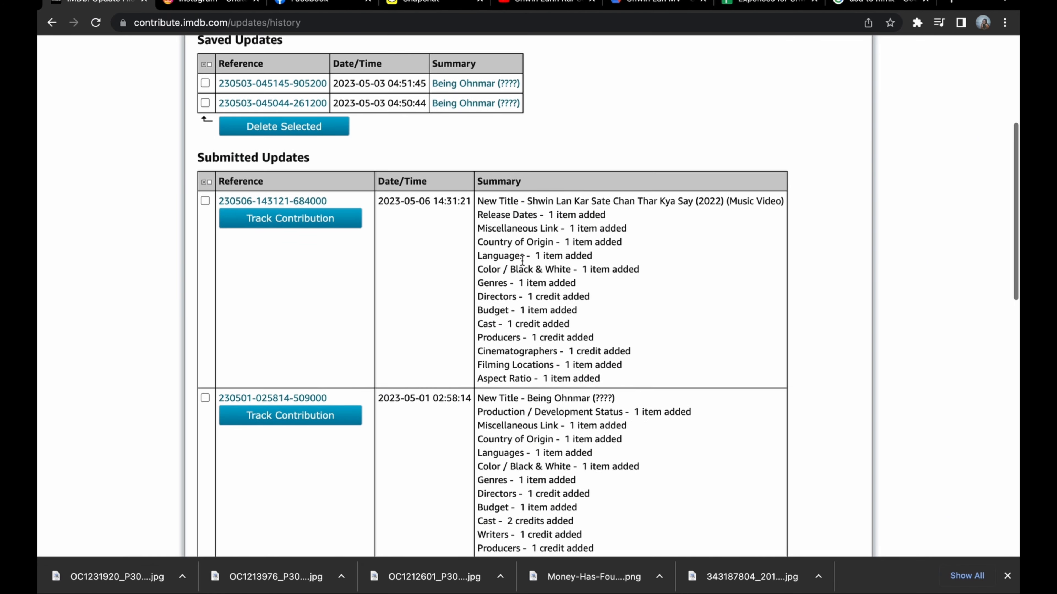
pyautogui.scroll(6, 529, 421)
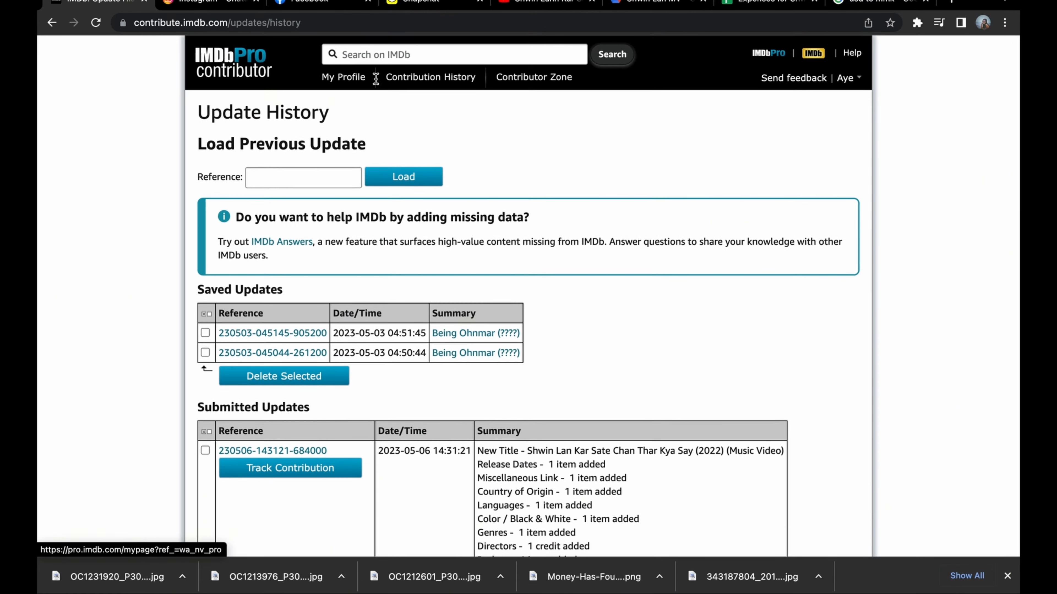
pyautogui.click(356, 80)
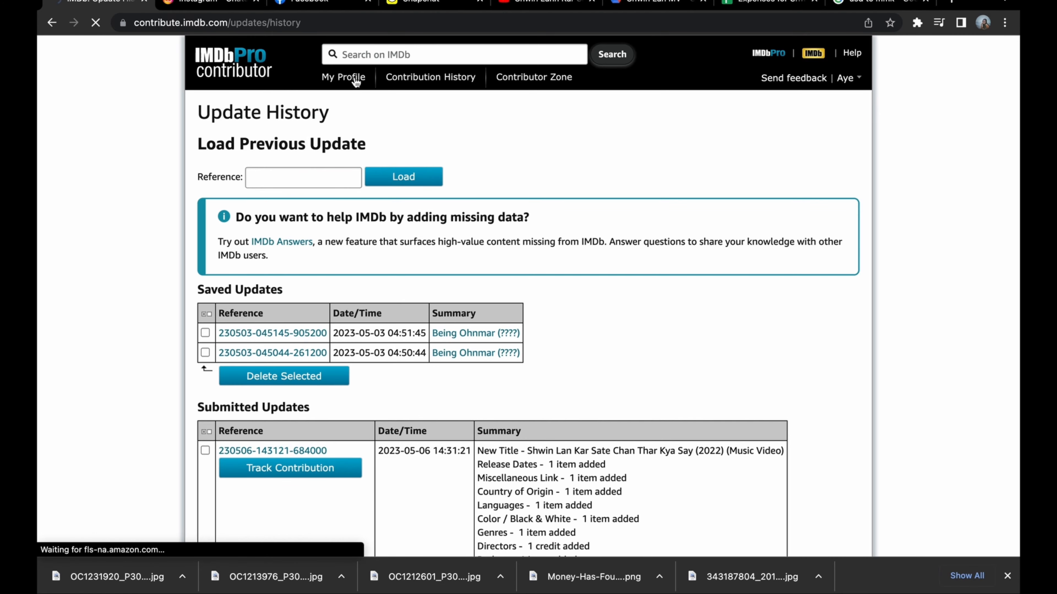